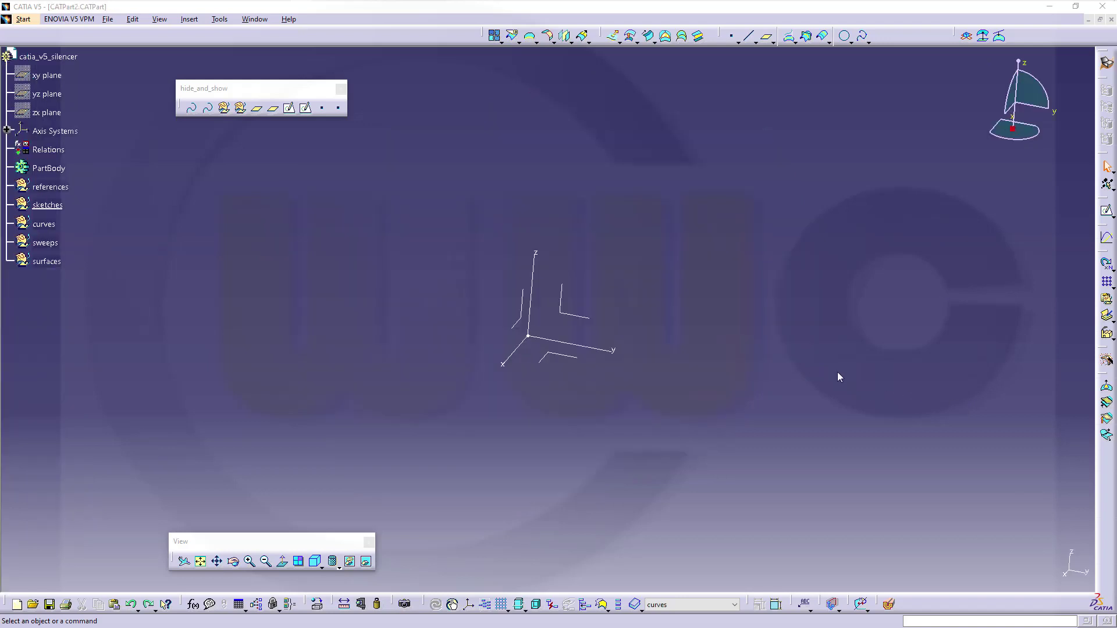
# Start a new sketch on the yz plane of the axis system.
pyautogui.moveTo(678, 326); pyautogui.dragTo(640, 335, button='middle')
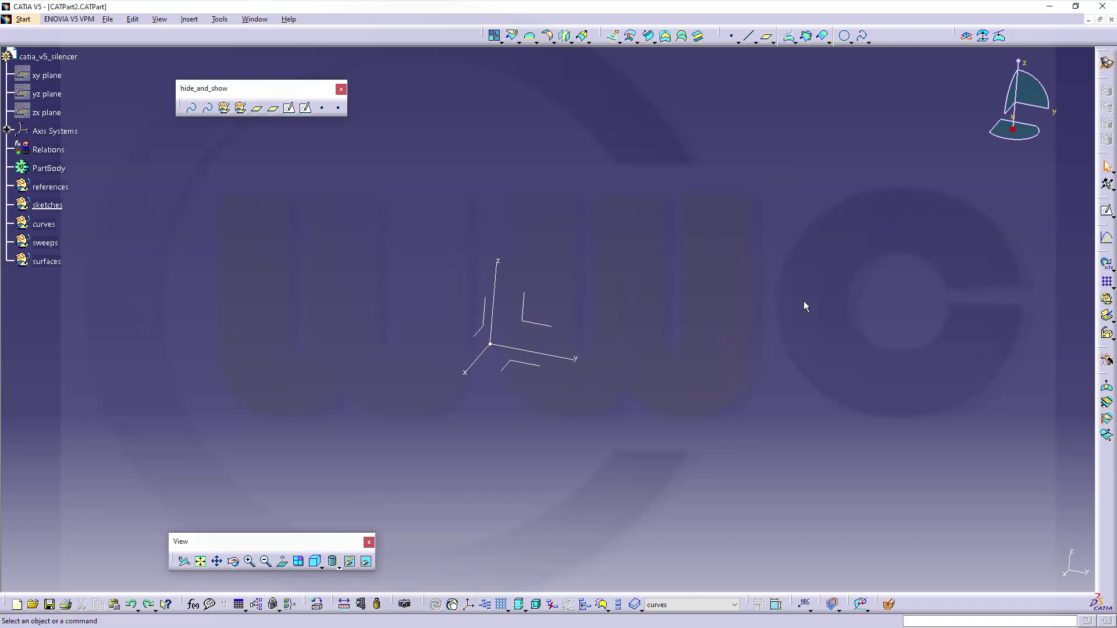
pyautogui.click(1108, 211)
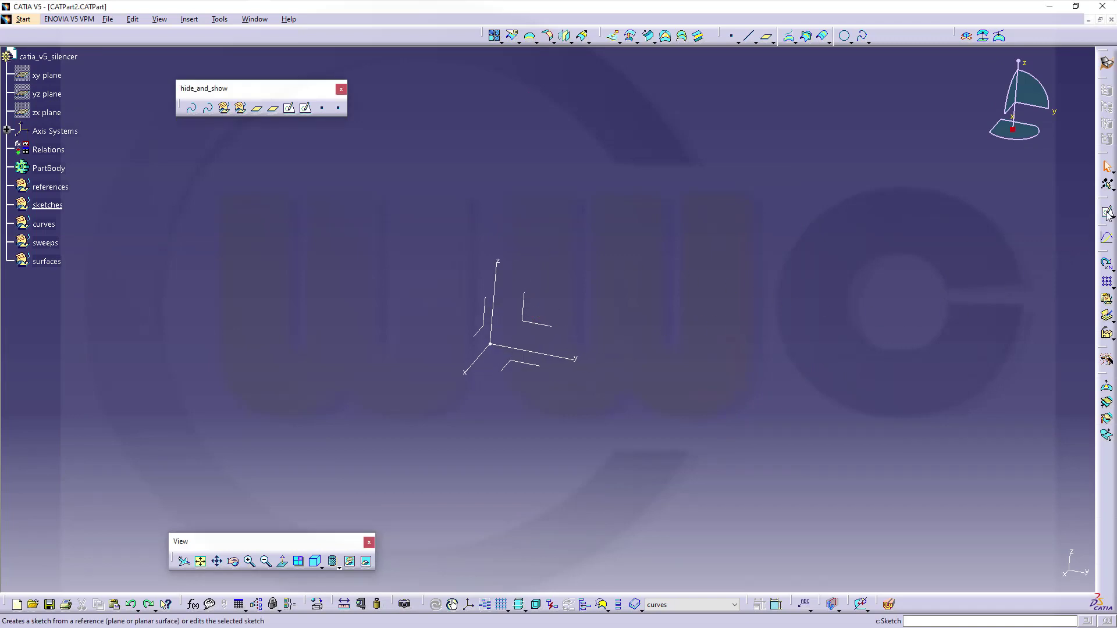
pyautogui.click(545, 329)
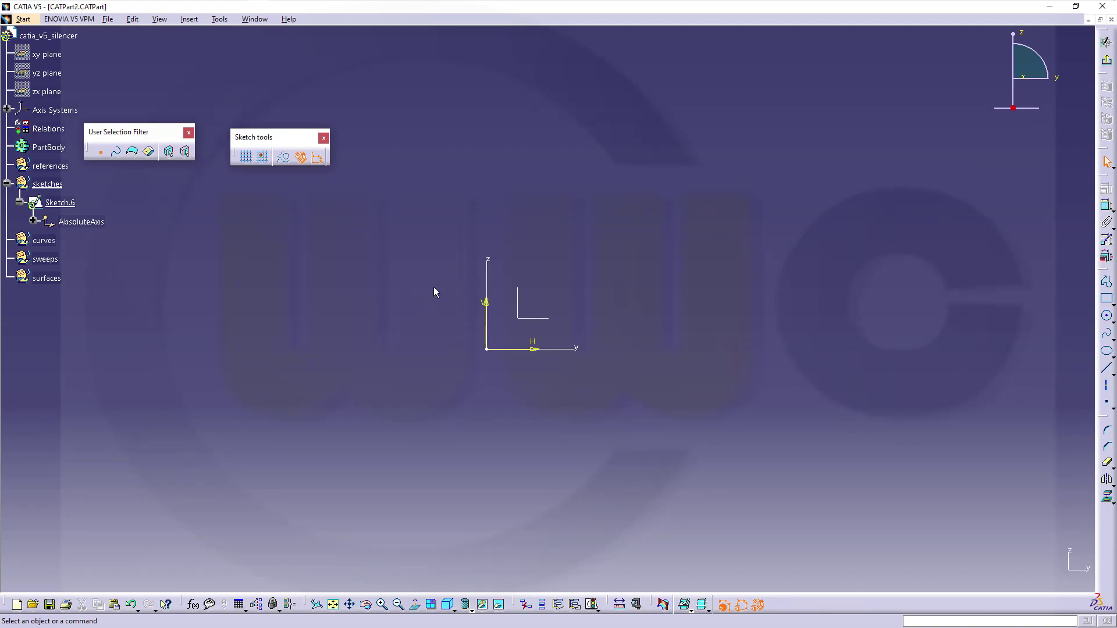
# Hide the sketch's absolute axis, including its H and V directions and origin.
pyautogui.moveTo(434, 287)
pyautogui.mouseDown()
pyautogui.moveTo(571, 376)
pyautogui.moveTo(554, 381)
pyautogui.mouseUp()
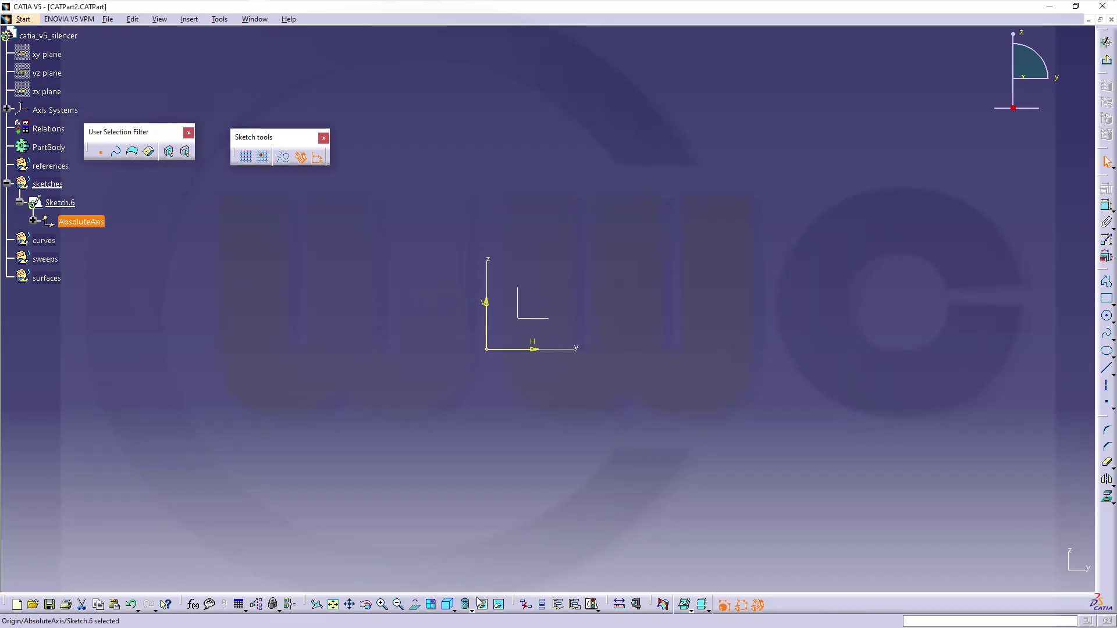
pyautogui.click(588, 453)
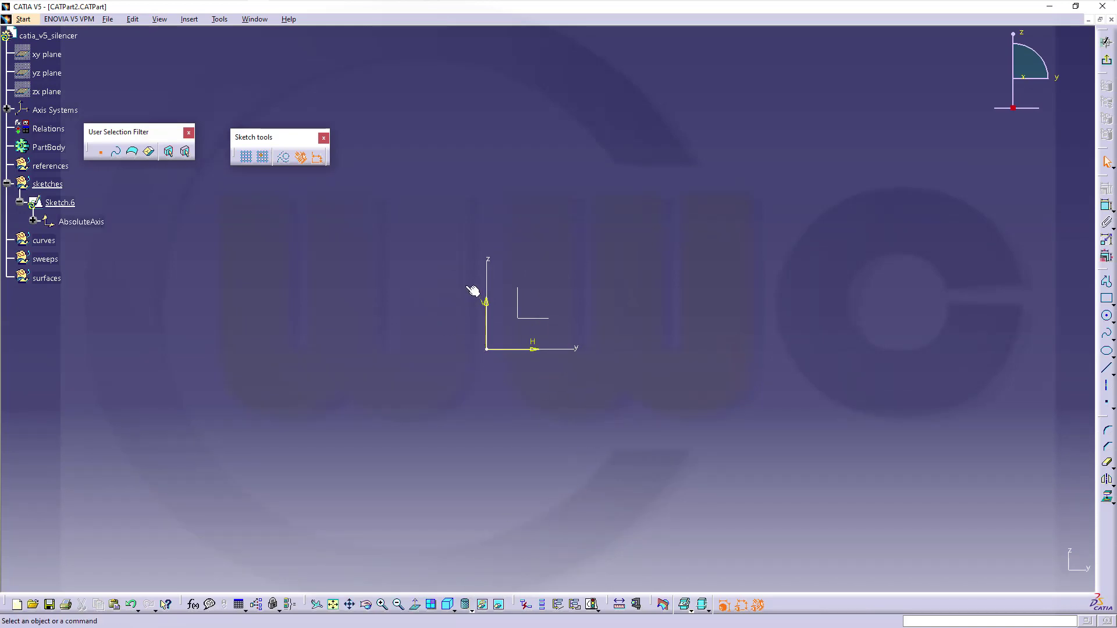
pyautogui.moveTo(466, 287); pyautogui.dragTo(546, 384)
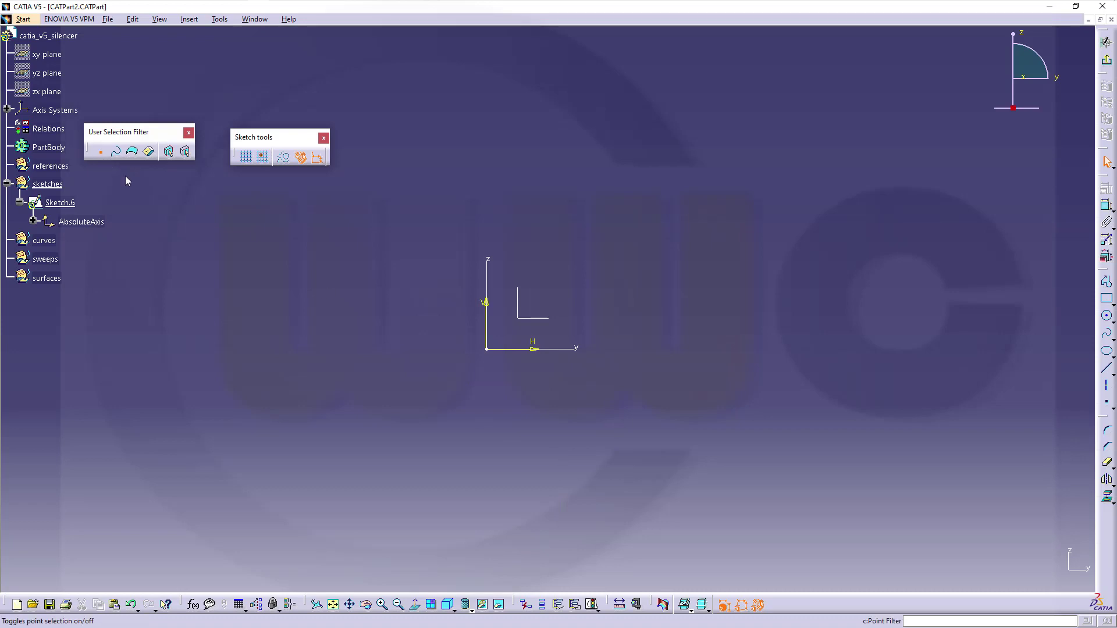
pyautogui.moveTo(439, 285); pyautogui.dragTo(550, 381)
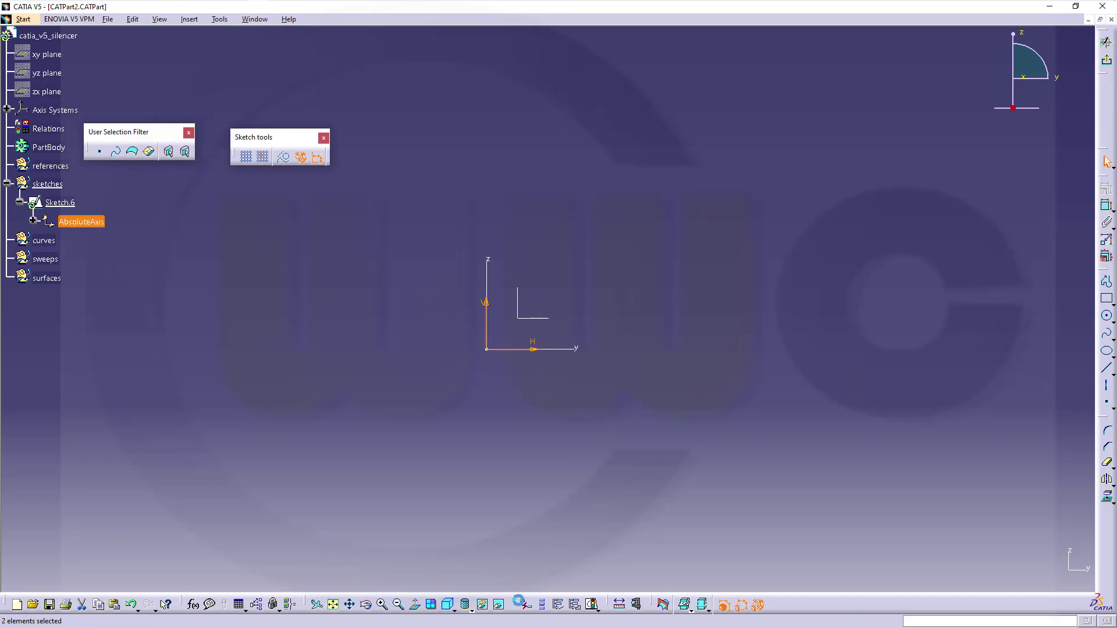
pyautogui.click(663, 417)
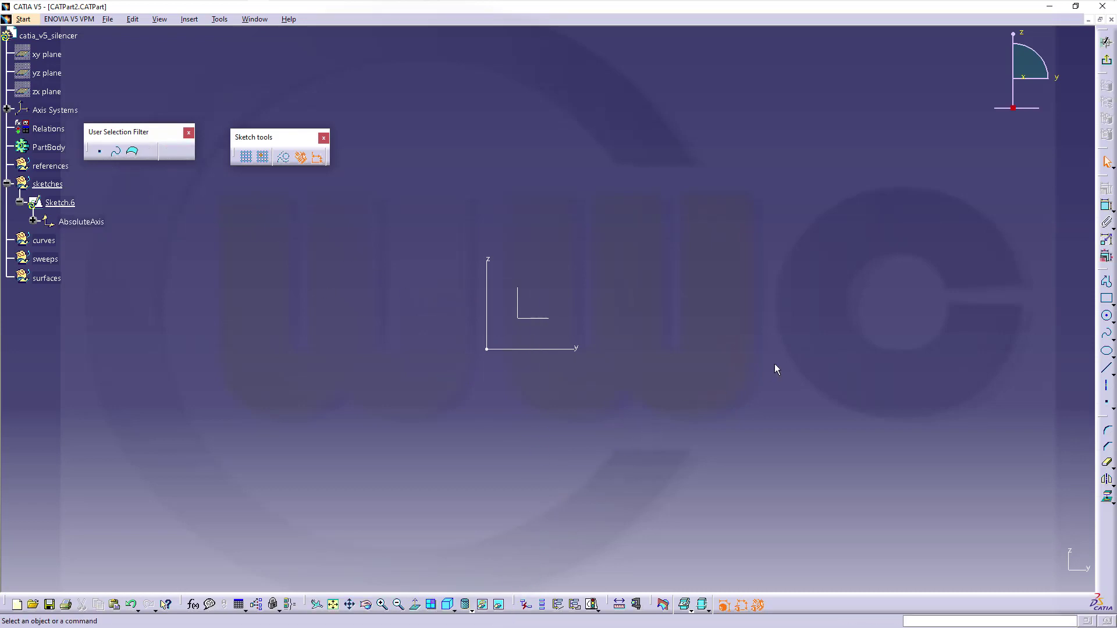
# Sketch a rectangle about 370 mm wide and 225 mm high around the origin.
pyautogui.click(1107, 299)
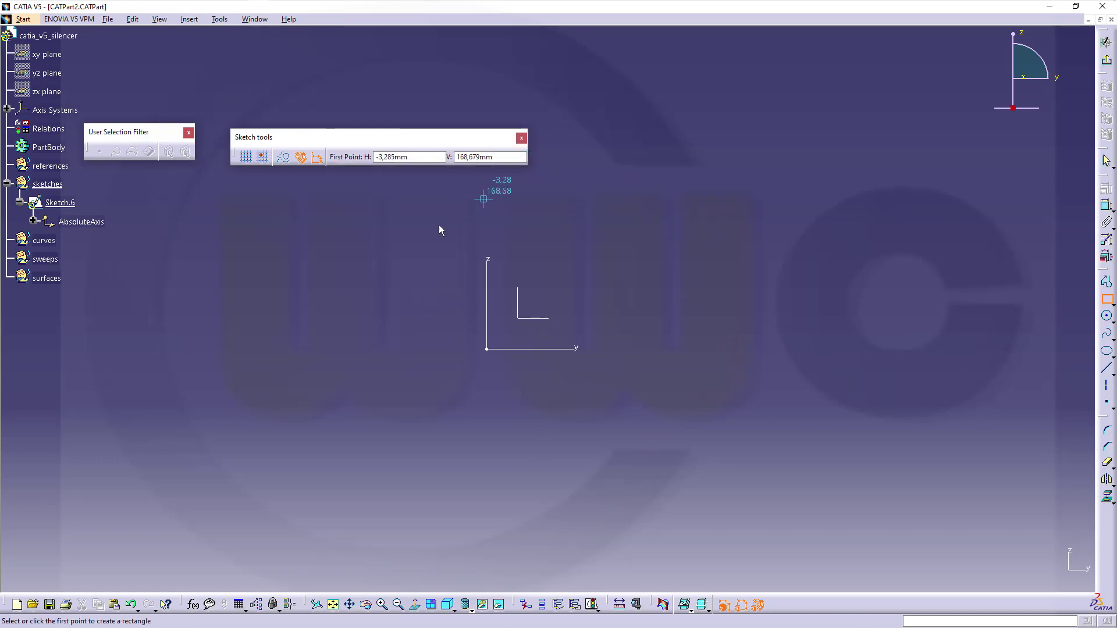
pyautogui.click(349, 223)
pyautogui.click(679, 423)
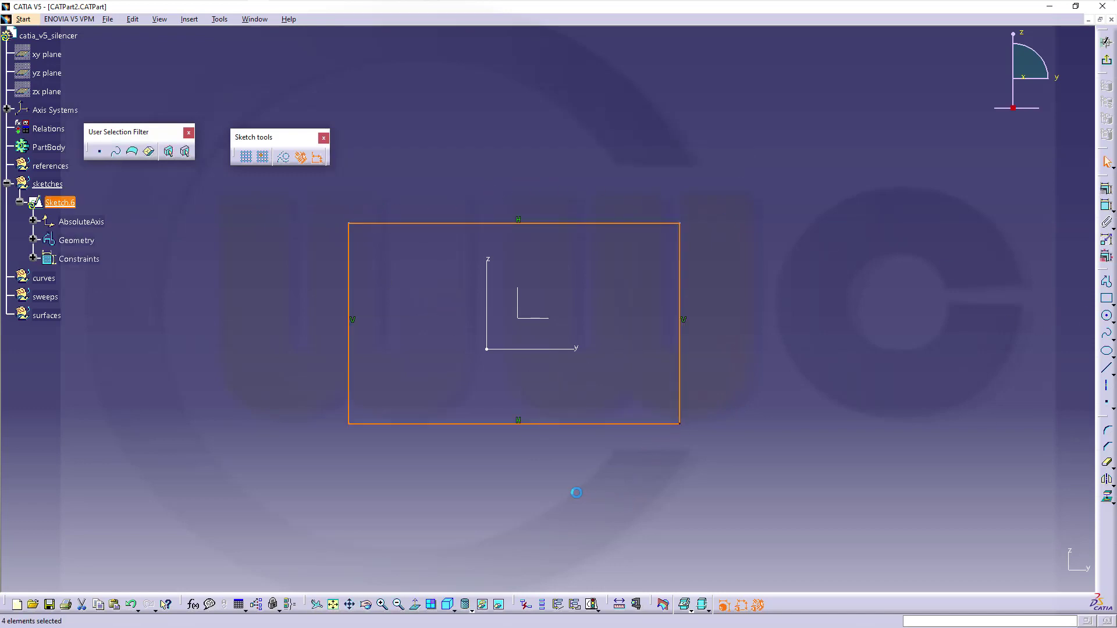
pyautogui.click(376, 415)
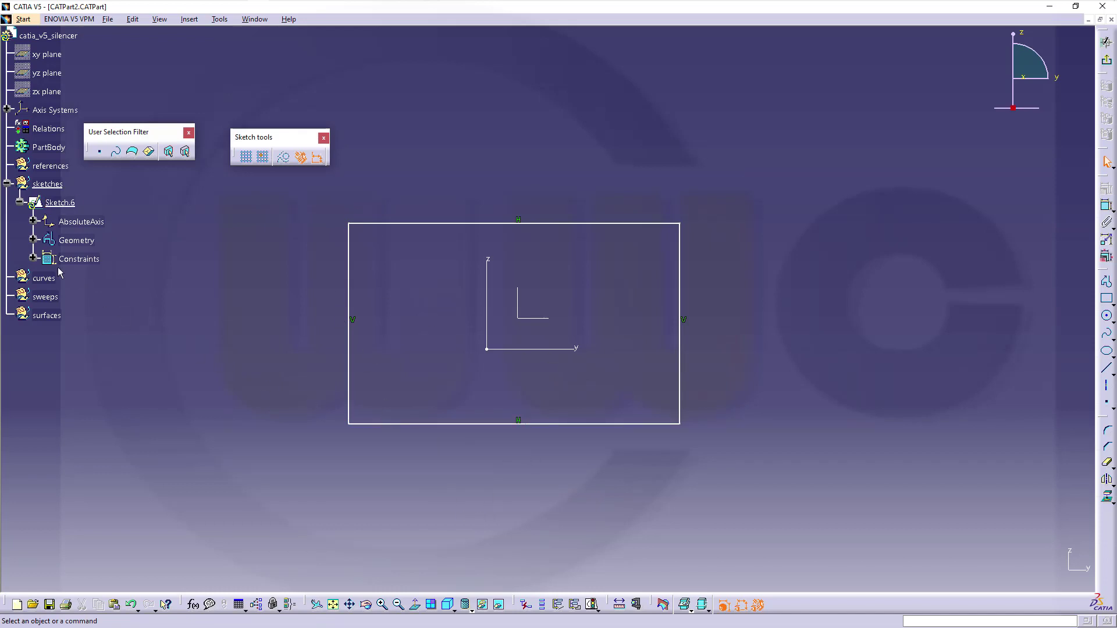
# Delete all four parallelism constraints of the rectangle.
pyautogui.click(33, 258)
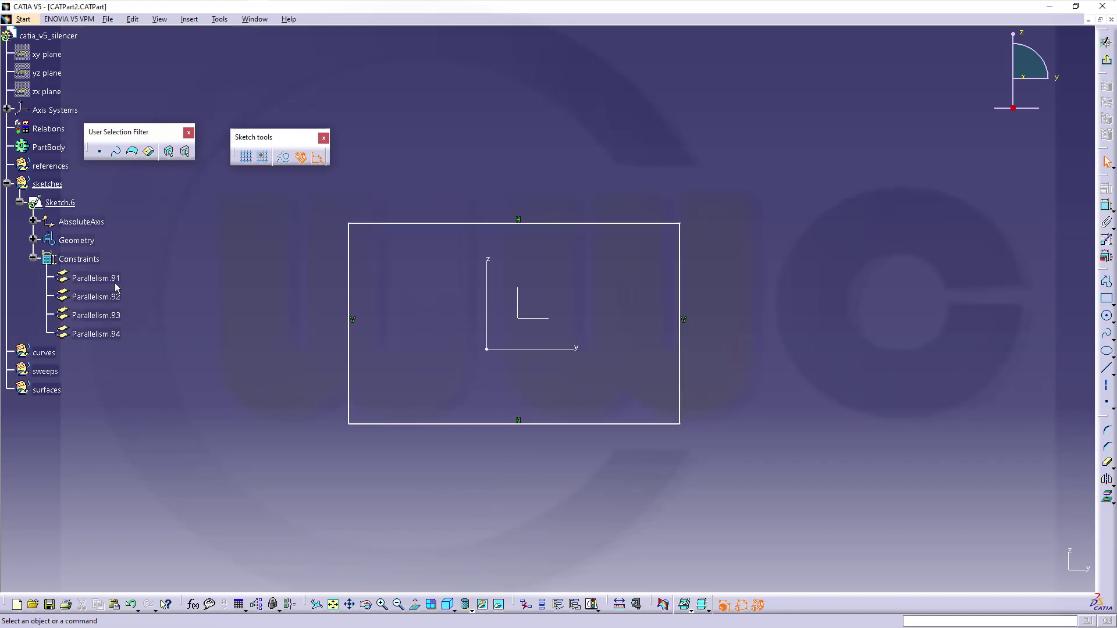
pyautogui.click(114, 279)
pyautogui.keyDown('shift'); pyautogui.click(111, 336); pyautogui.keyUp('shift')
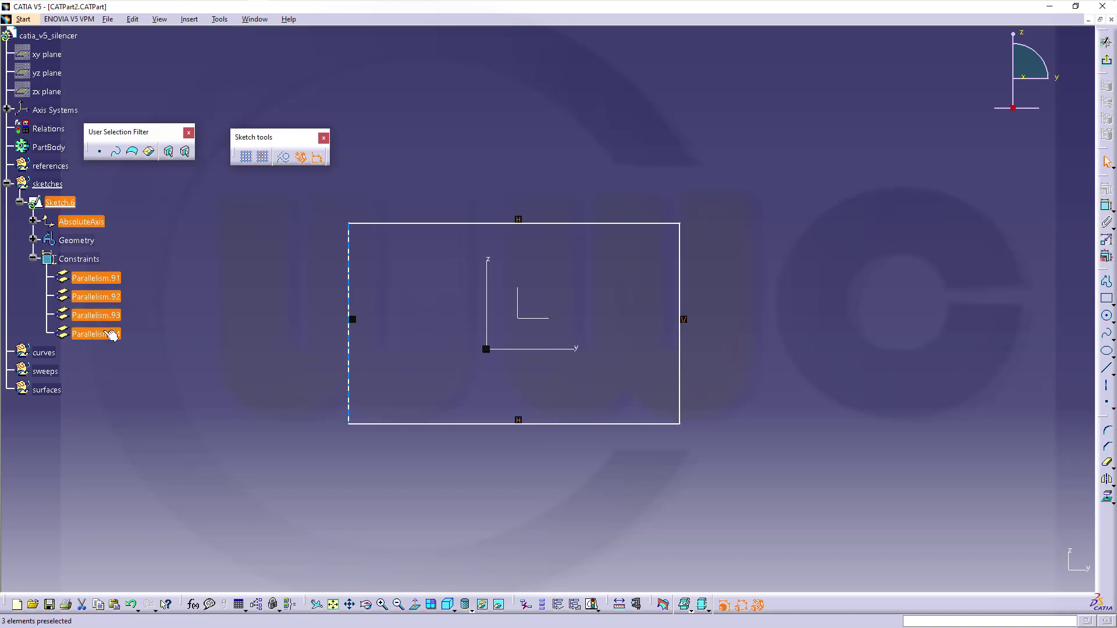
pyautogui.press('Delete')
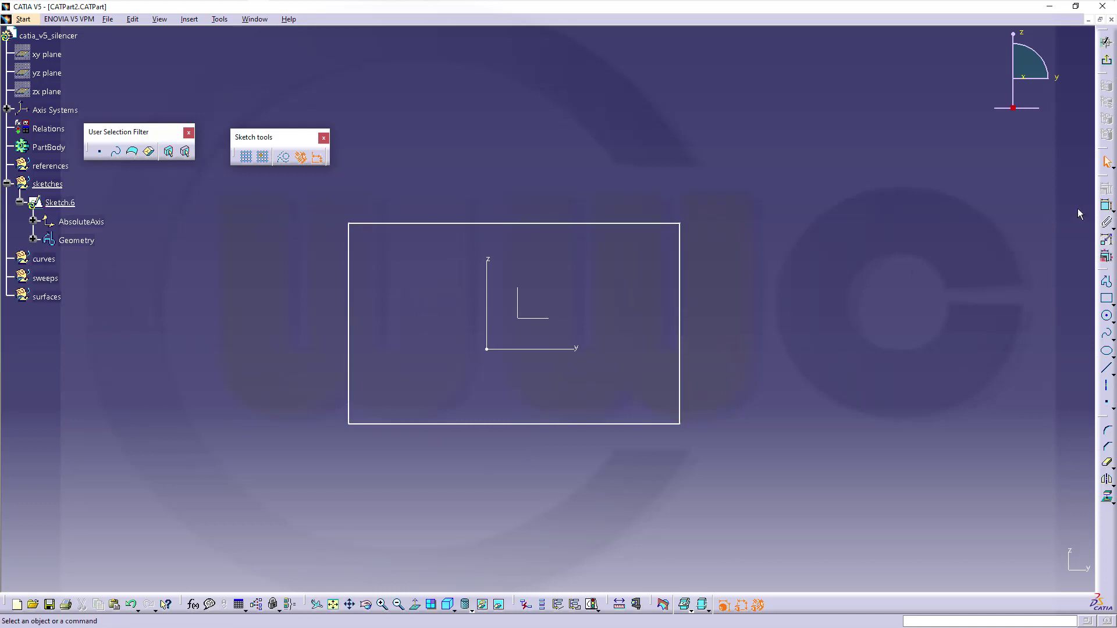
# Dimension the distance between the rectangle's top and bottom edges and set it to 300 mm.
pyautogui.click(1107, 205)
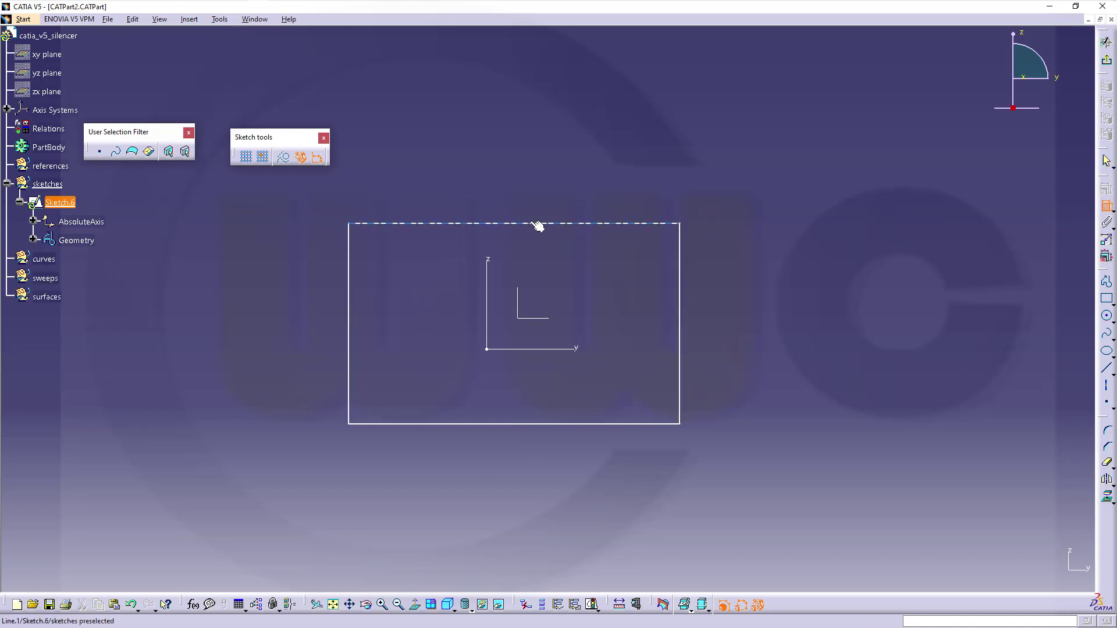
pyautogui.click(561, 224)
pyautogui.click(595, 423)
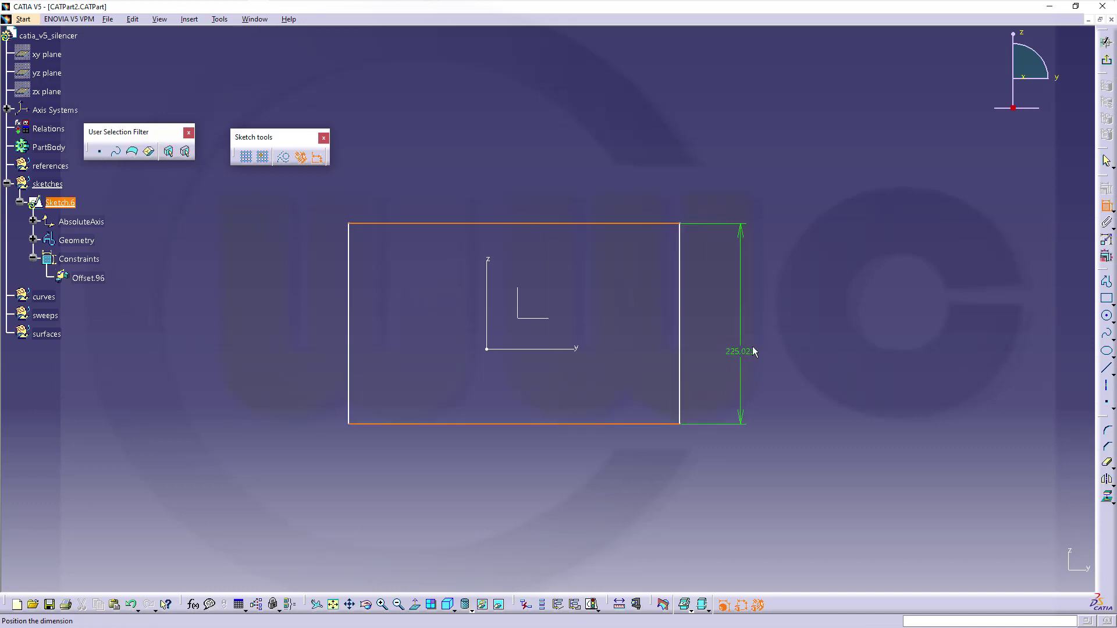
pyautogui.click(748, 345)
pyautogui.doubleClick(756, 346)
pyautogui.write('300')
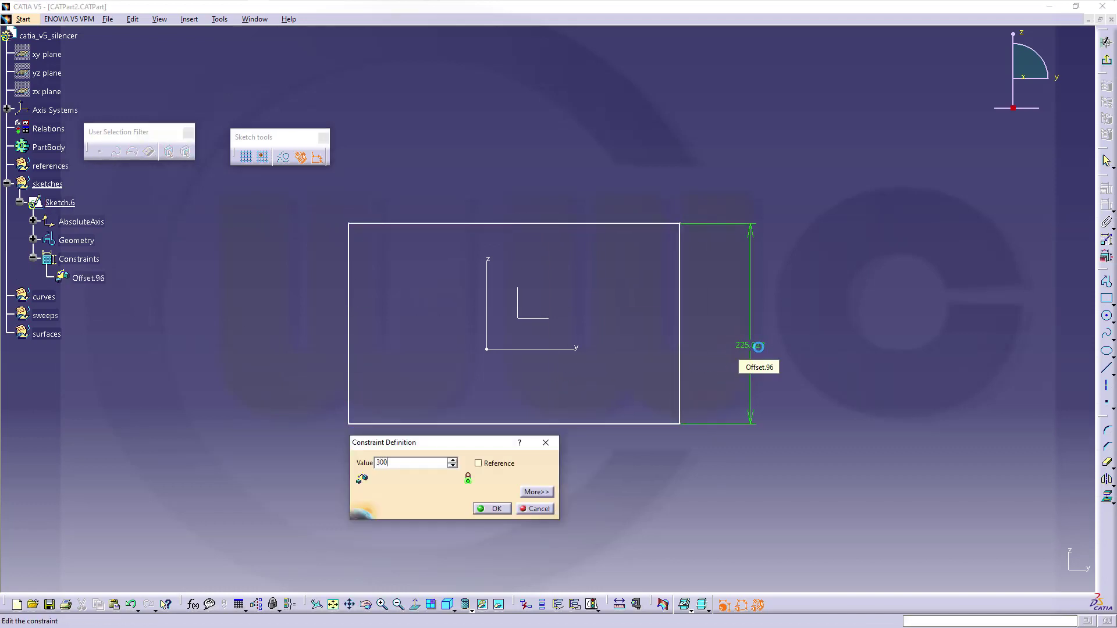
pyautogui.press('Return')
# Dimension the distance between the rectangle's two vertical sides and set it to 400 mm.
pyautogui.click(348, 362)
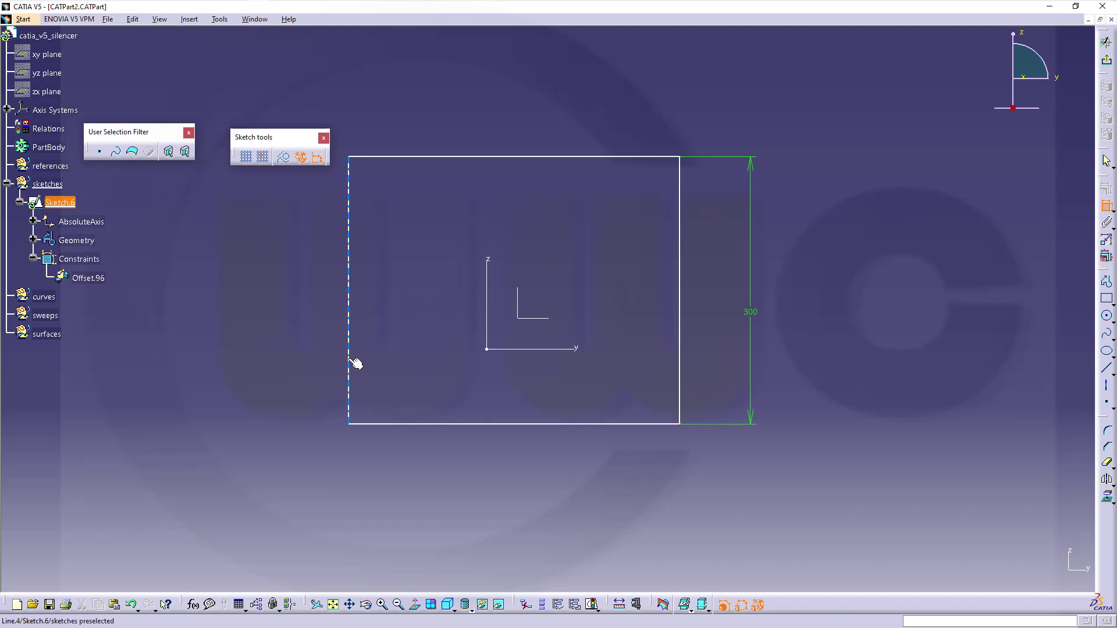
pyautogui.click(680, 345)
pyautogui.click(549, 468)
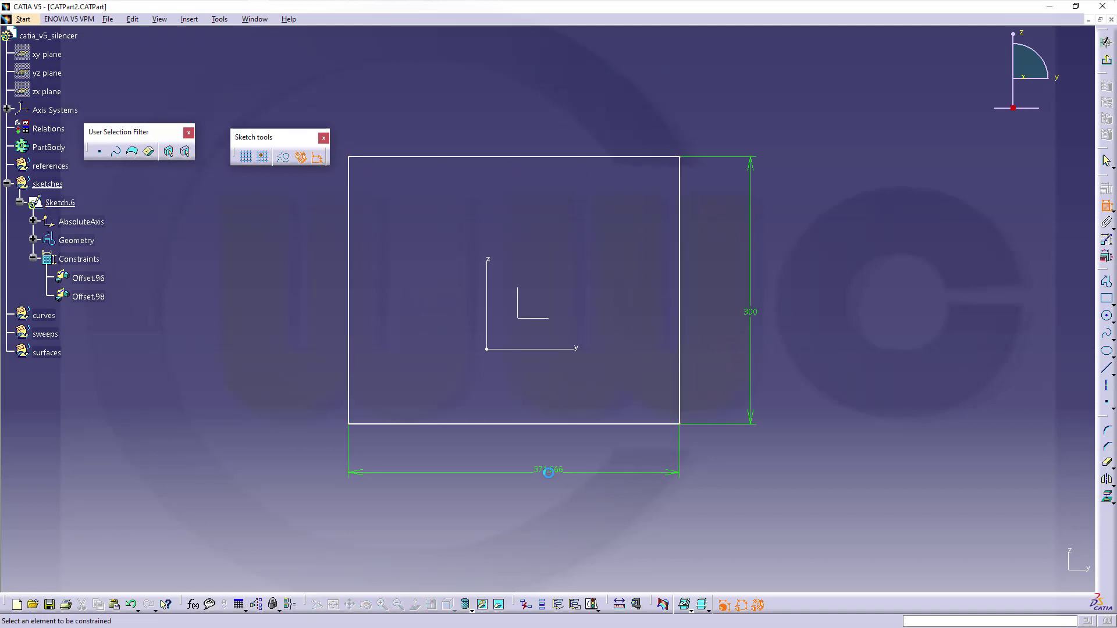
pyautogui.doubleClick(549, 472)
pyautogui.write('400')
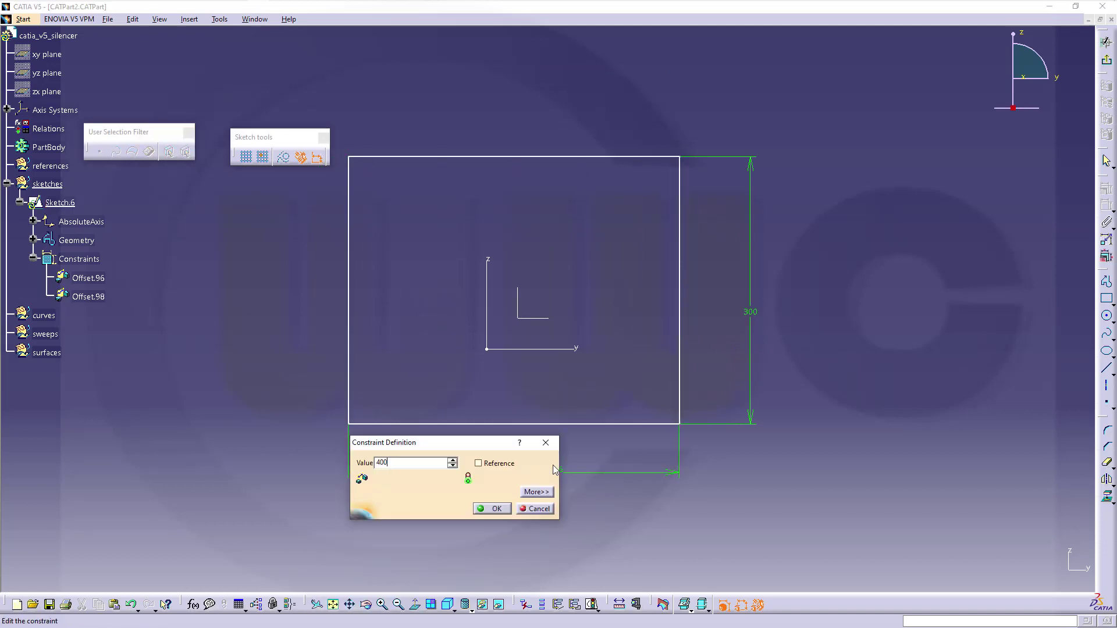
pyautogui.press('Return')
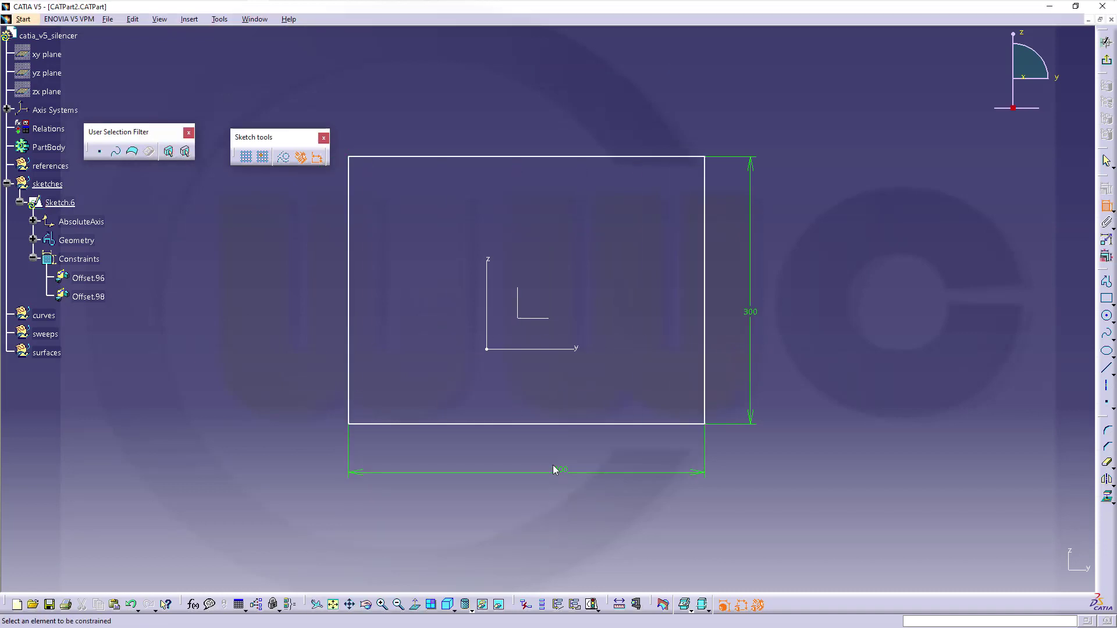
# Constrain the rectangle's two vertical sides to be symmetric about the z axis.
pyautogui.click(349, 293)
pyautogui.click(705, 311)
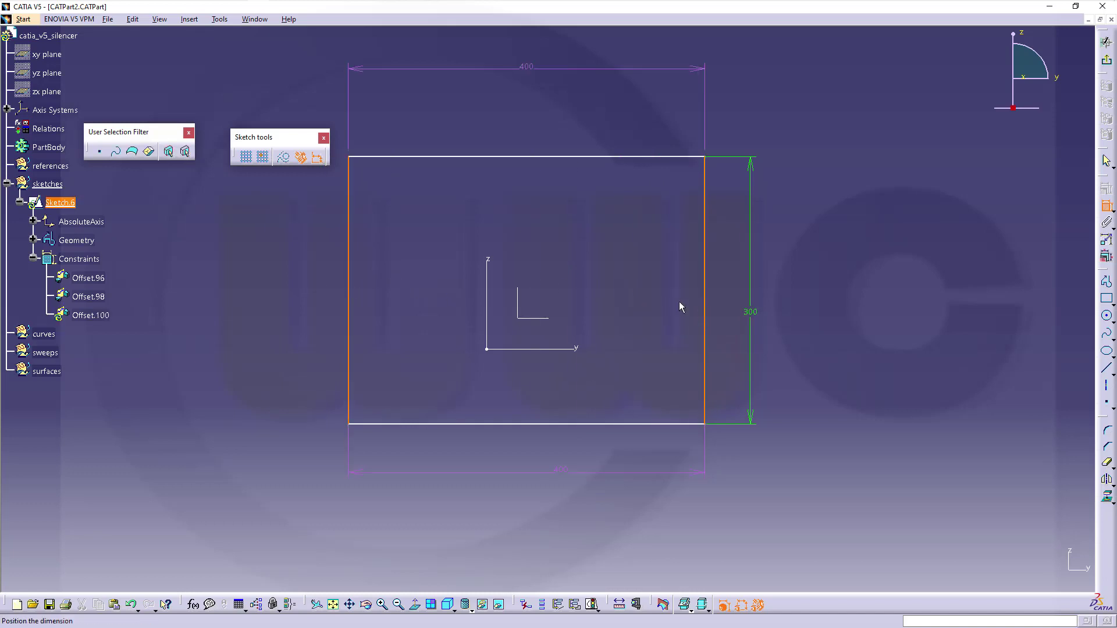
pyautogui.rightClick(623, 263)
pyautogui.click(655, 377)
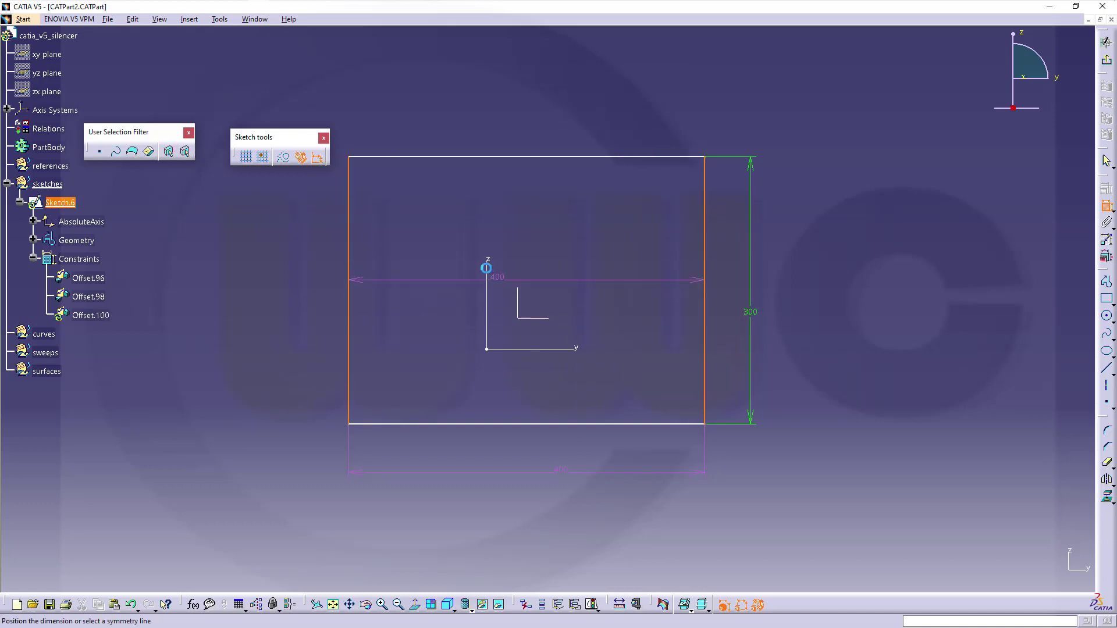
pyautogui.click(487, 270)
# Constrain the rectangle's top and bottom edges to be symmetric about the y axis.
pyautogui.click(544, 157)
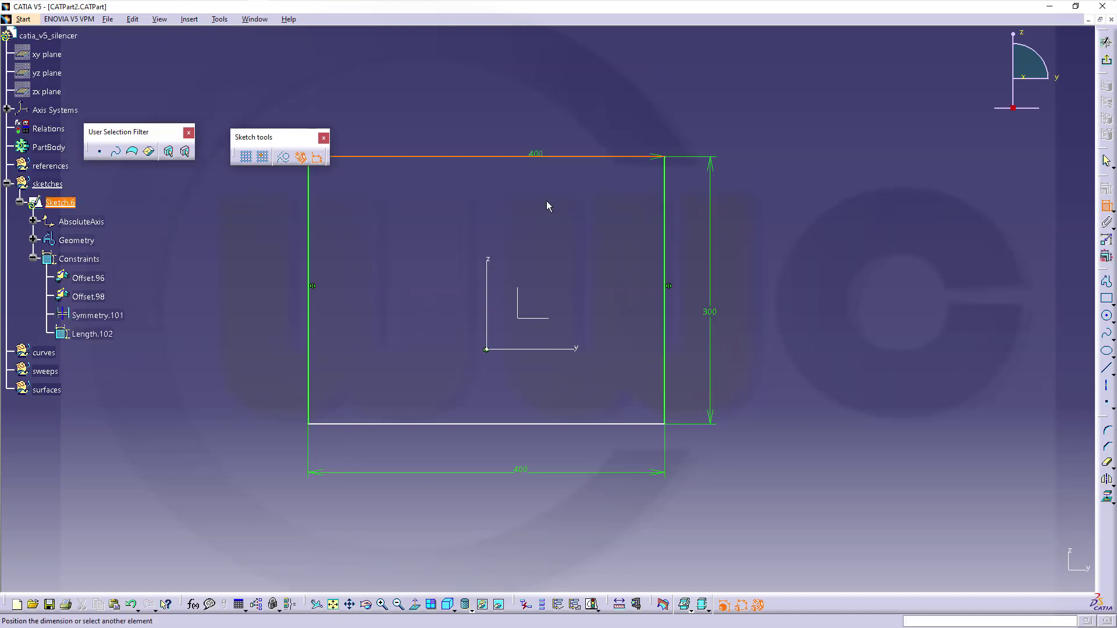
pyautogui.click(592, 424)
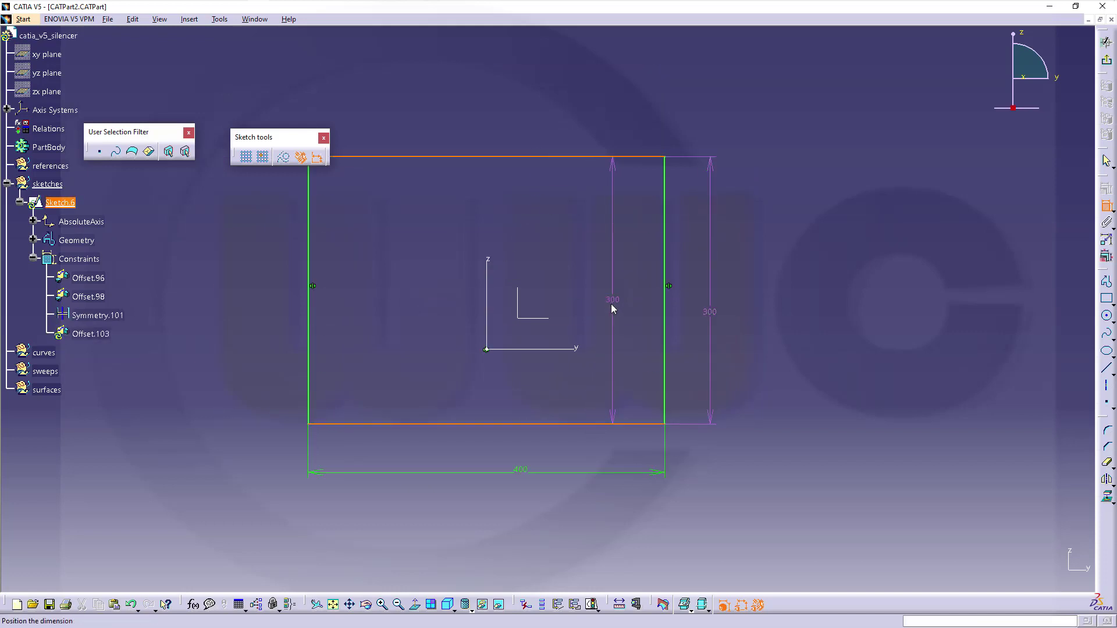
pyautogui.rightClick(611, 305)
pyautogui.click(649, 415)
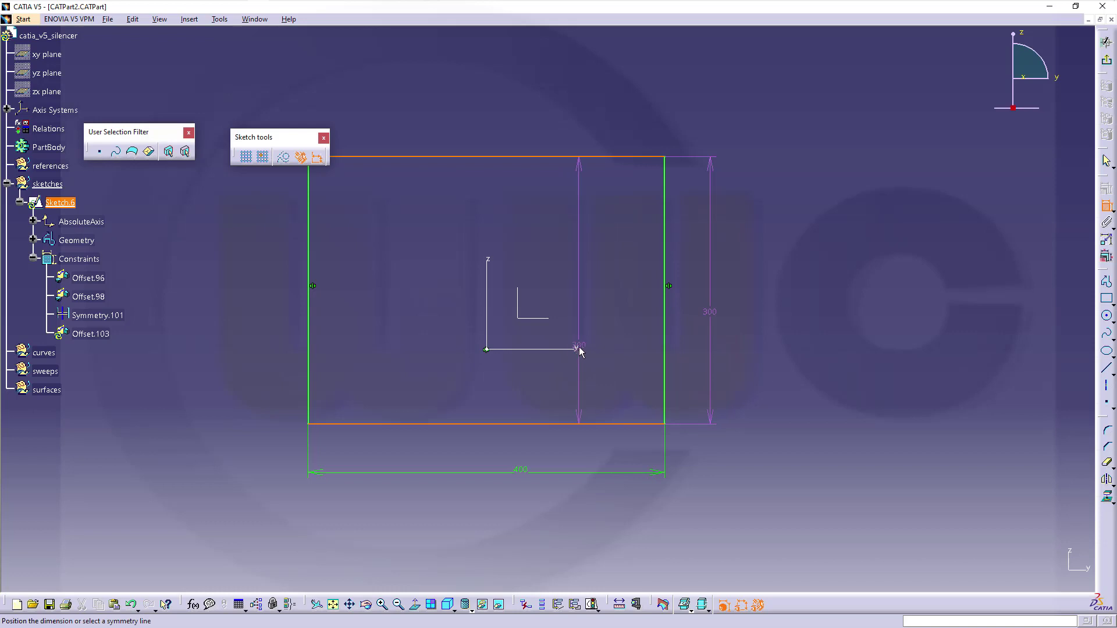
pyautogui.click(579, 349)
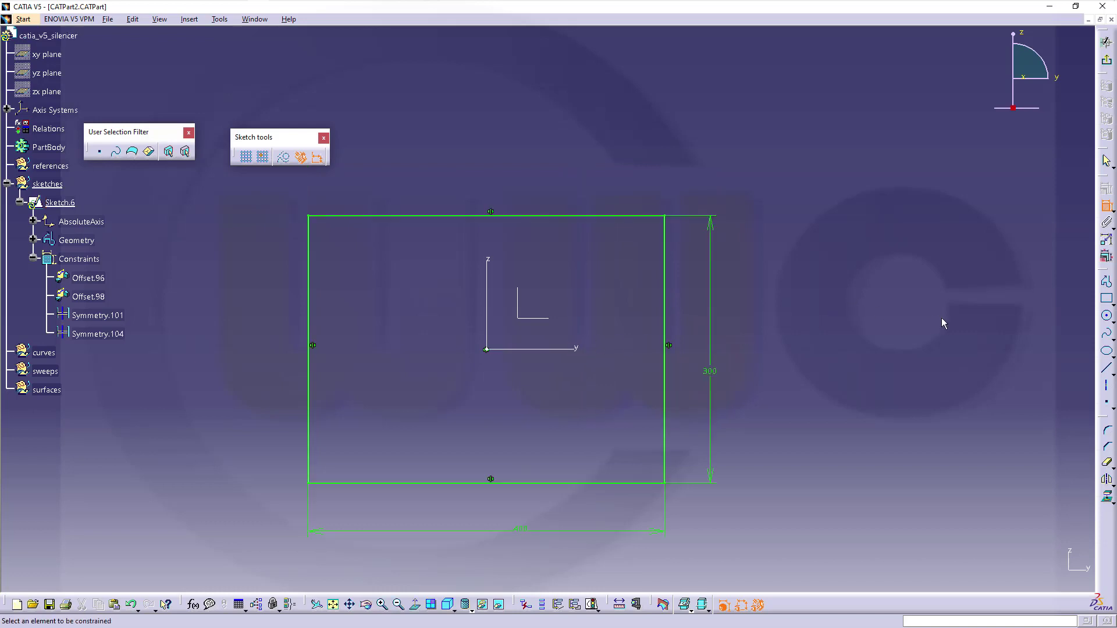
# Draw a diagonal line across the rectangle's lower-right corner, extending past both adjacent edges.
pyautogui.click(1106, 369)
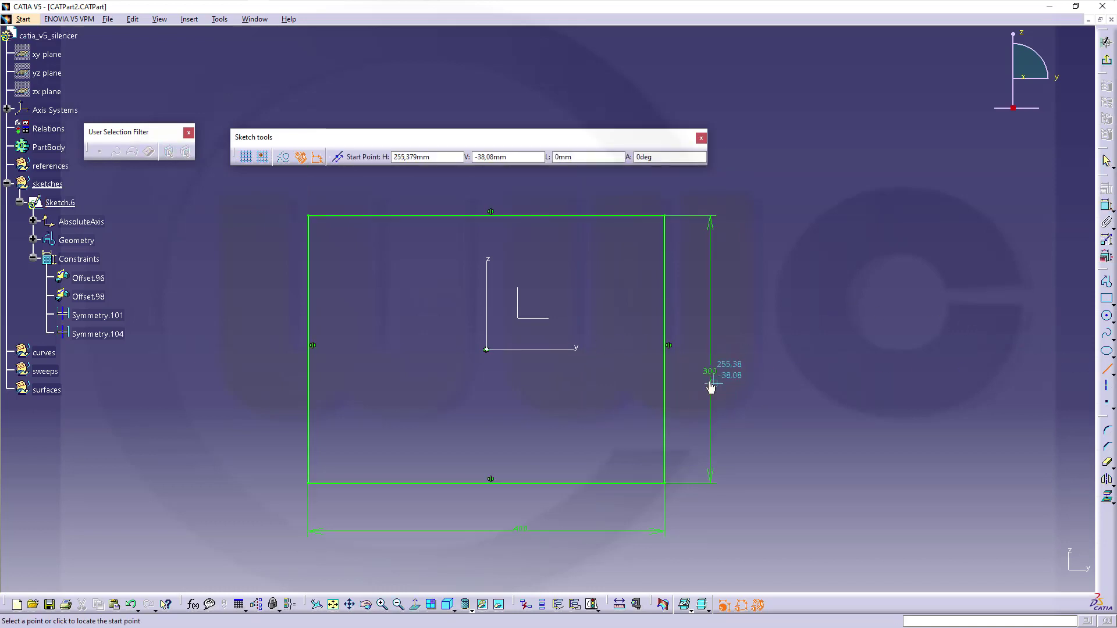
pyautogui.click(696, 376)
pyautogui.click(535, 534)
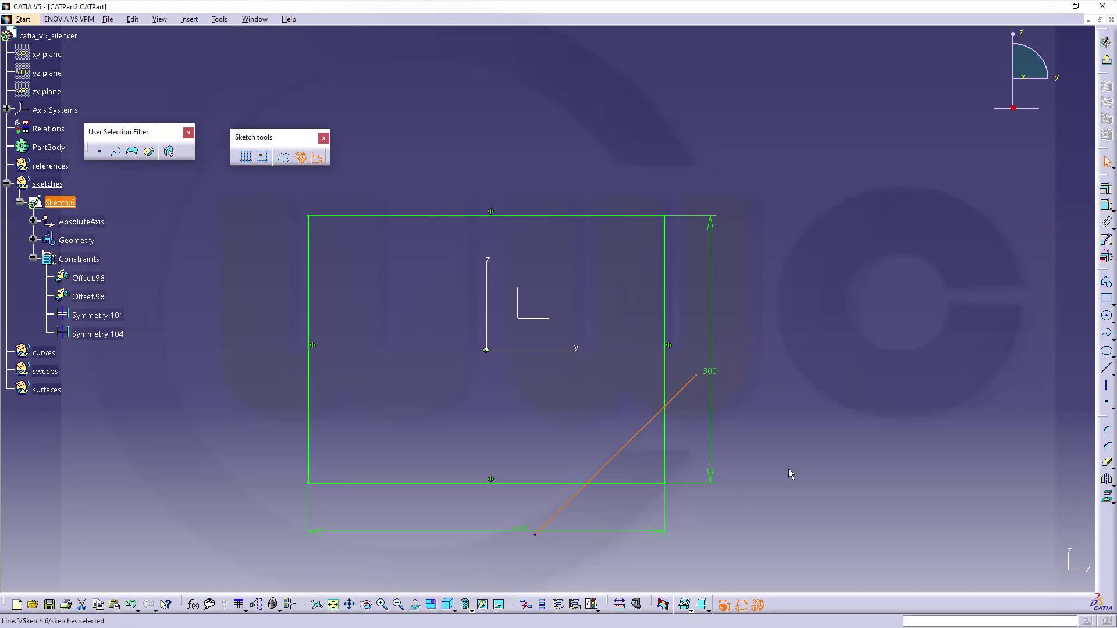
pyautogui.click(791, 474)
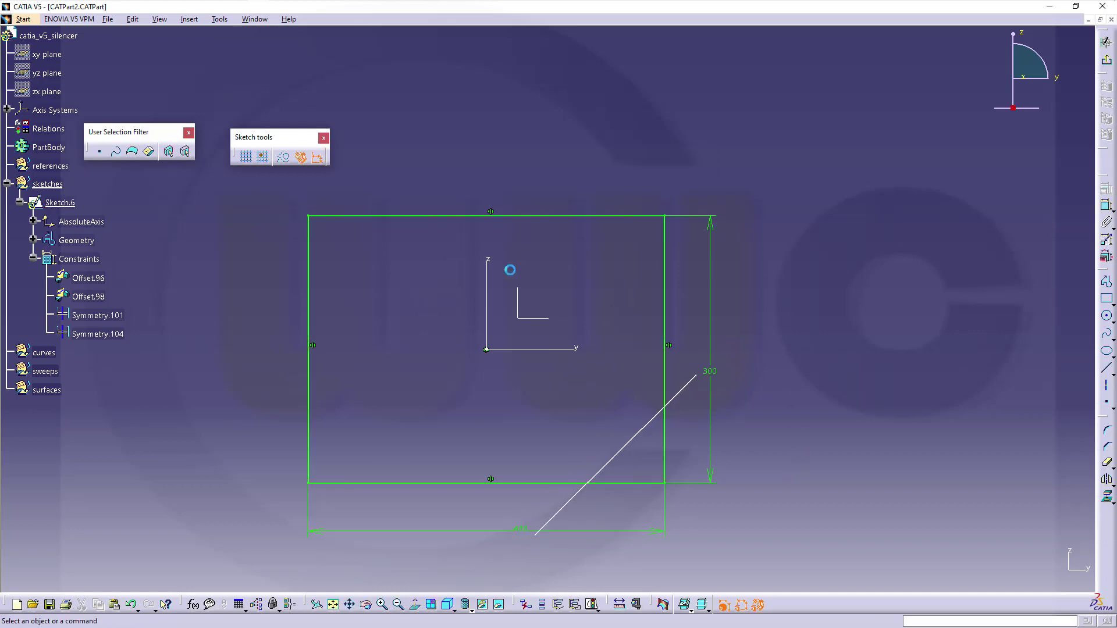
# Trim the diagonal's overhanging ends and the rectangle's lower-right corner with Quick Trim, leaving a closed bevelled outline.
pyautogui.click(1107, 466)
pyautogui.click(687, 386)
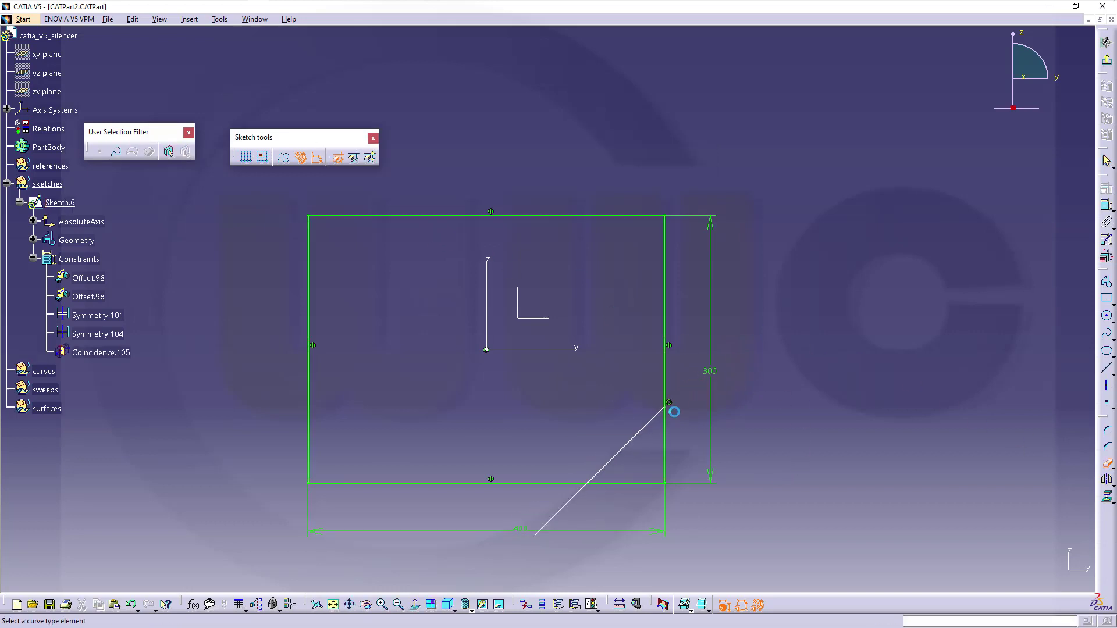
pyautogui.click(667, 442)
pyautogui.click(626, 483)
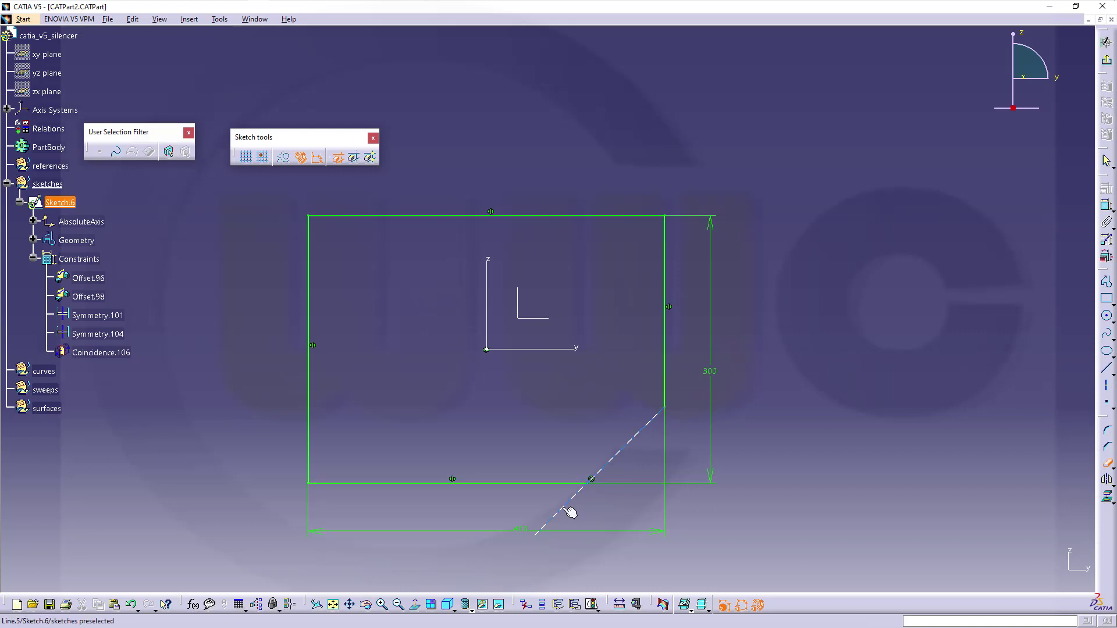
pyautogui.click(569, 512)
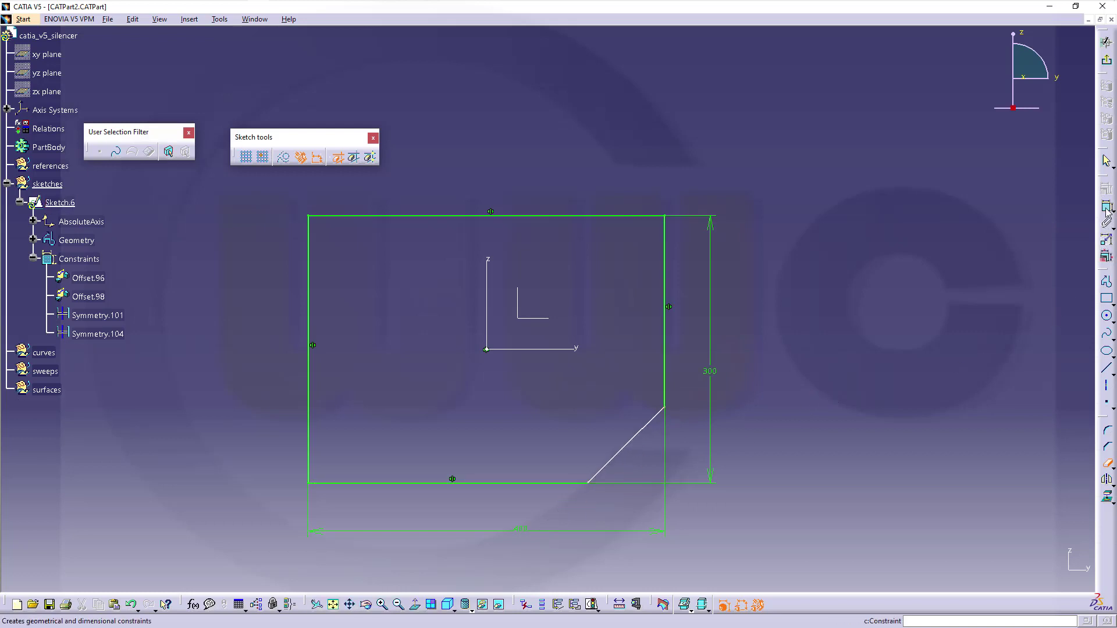
pyautogui.press('Escape')
# Dimension the vertical distance from the profile's top edge to the bevel's upper endpoint and set it to 180 mm.
pyautogui.click(667, 413)
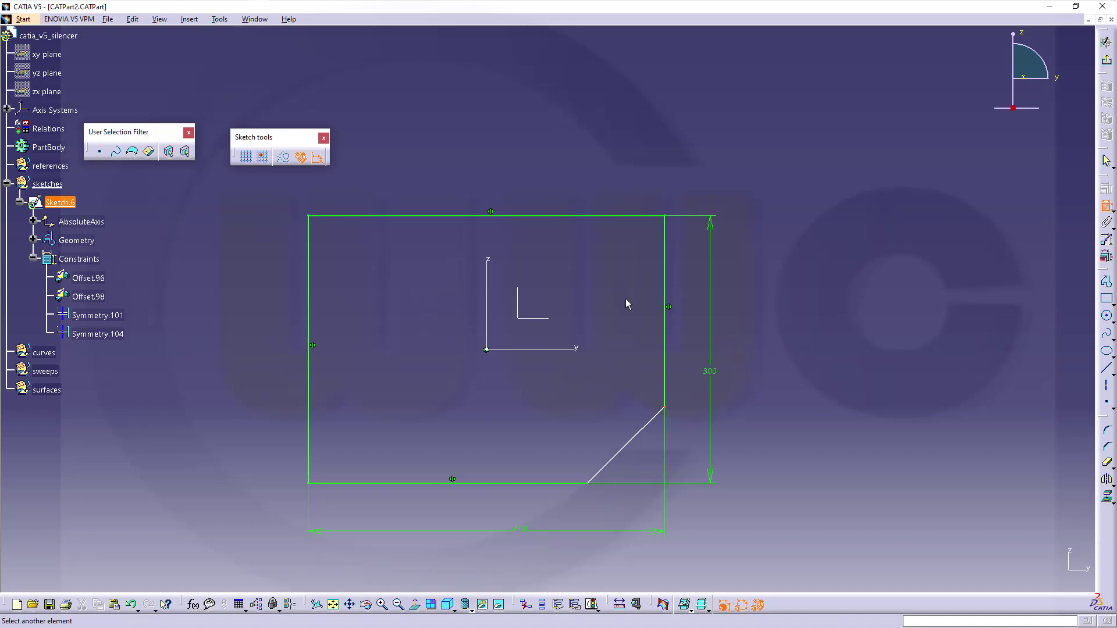
pyautogui.click(584, 216)
pyautogui.click(801, 285)
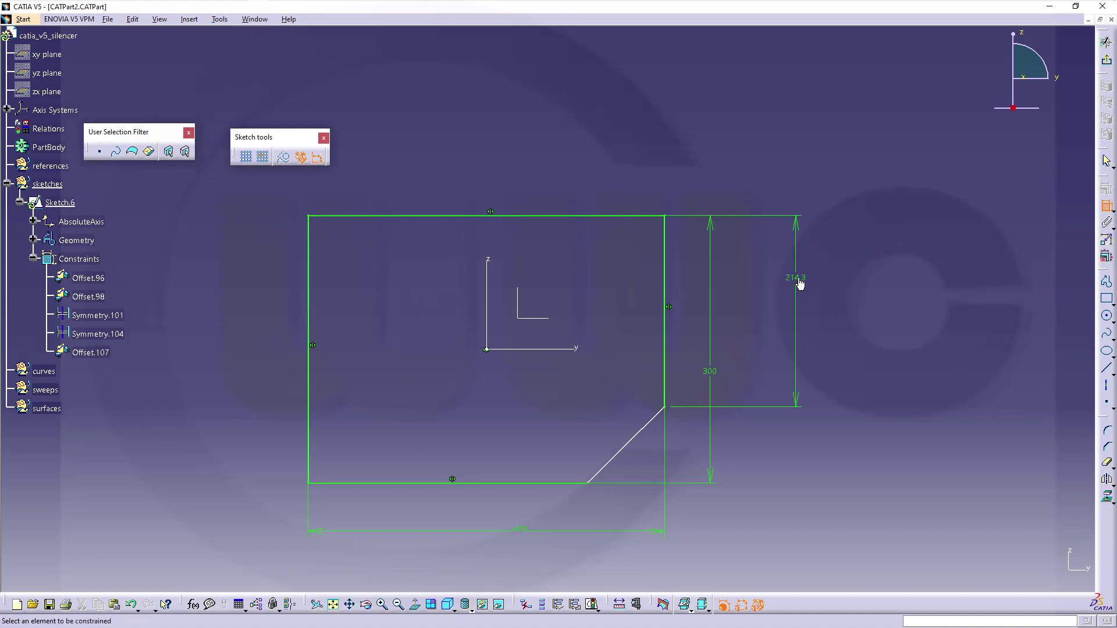
pyautogui.doubleClick(798, 279)
pyautogui.write('180')
pyautogui.press('Return')
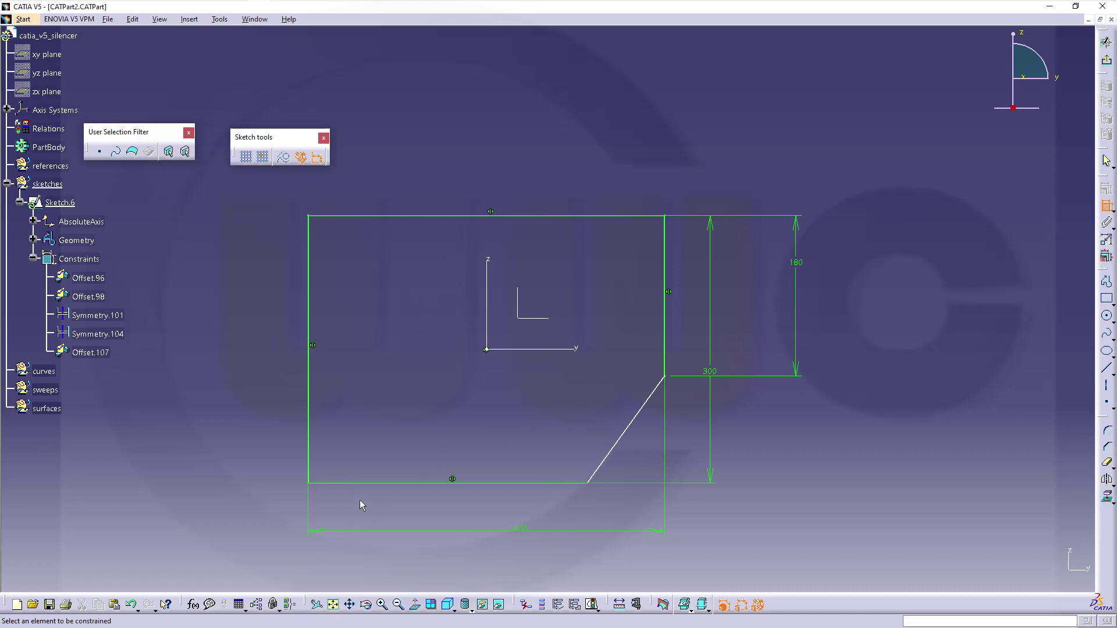
# Dimension the horizontal distance from the profile's left edge to the bevel's lower endpoint and set it to 280 mm.
pyautogui.click(309, 451)
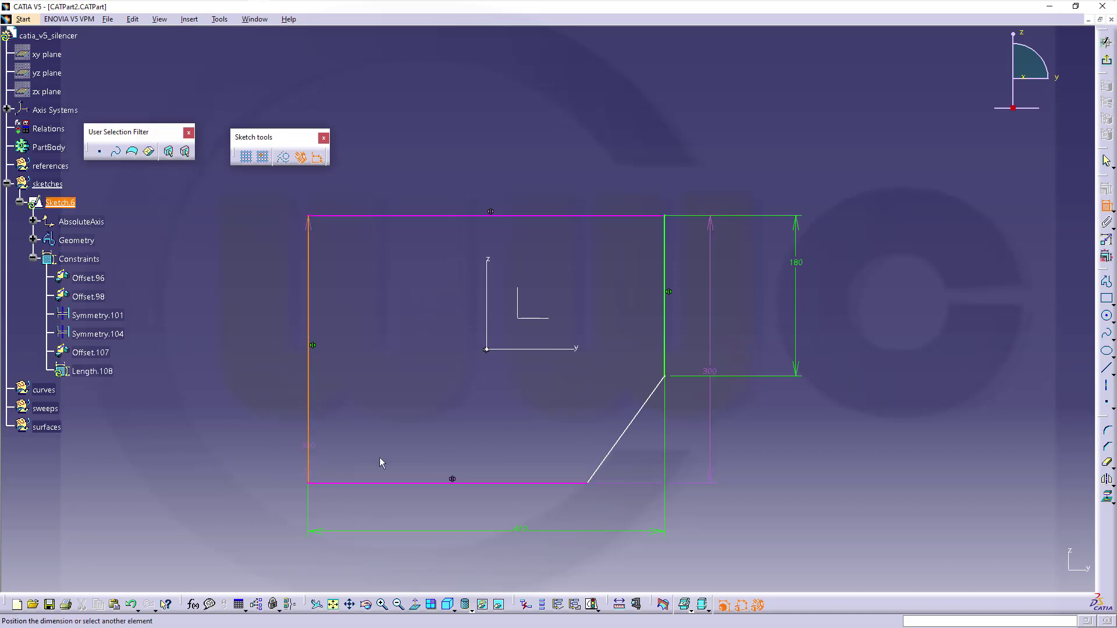
pyautogui.click(590, 484)
pyautogui.click(511, 502)
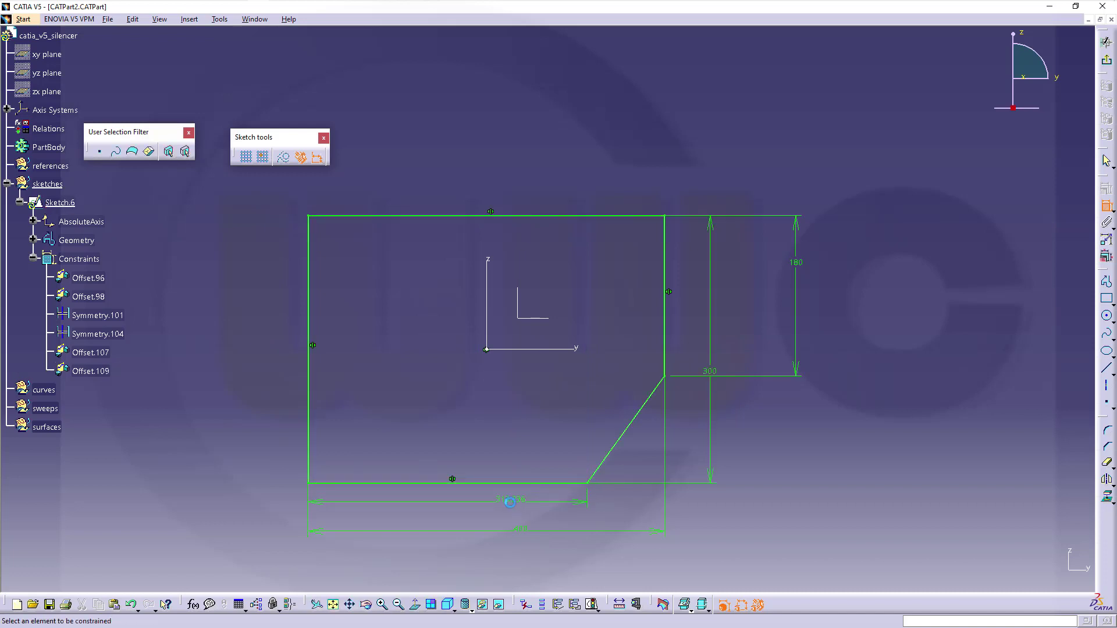
pyautogui.doubleClick(514, 502)
pyautogui.write('280')
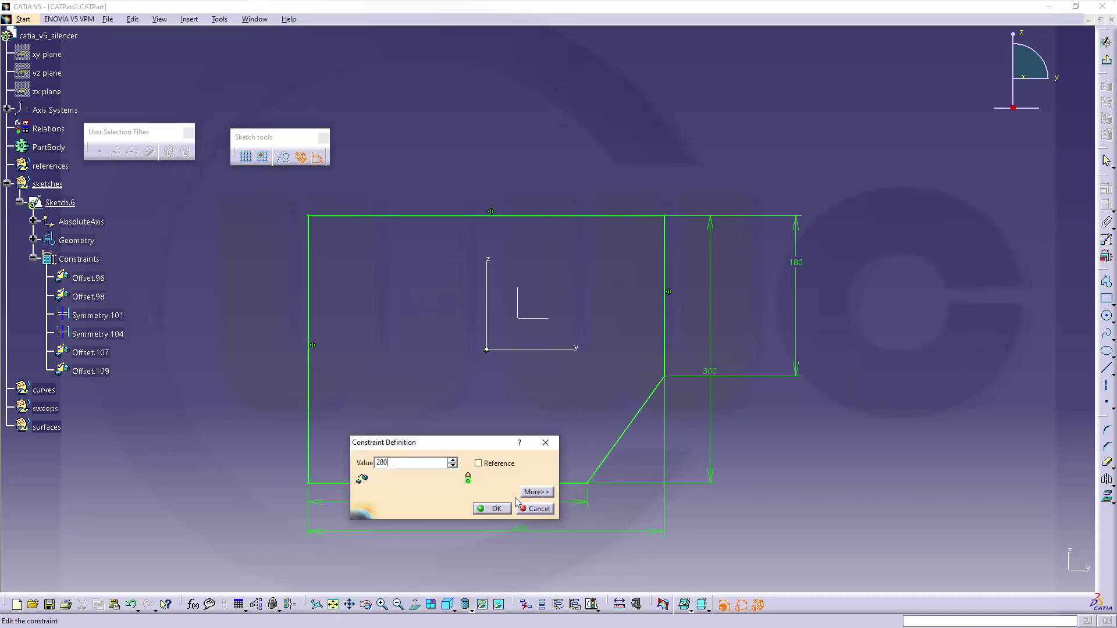
pyautogui.press('Return')
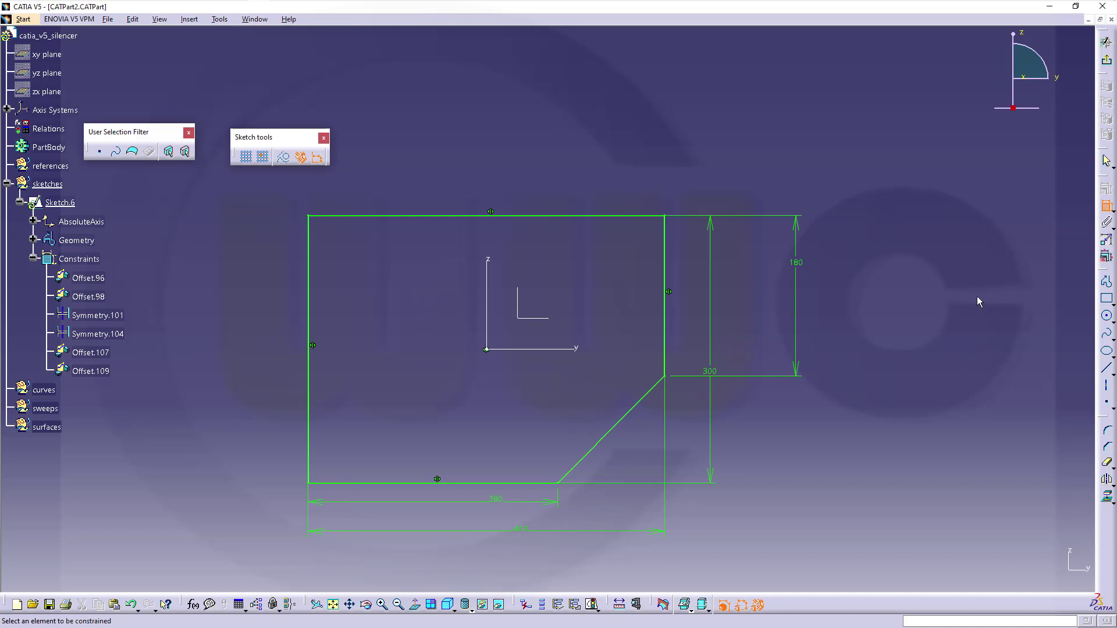
pyautogui.click(1107, 206)
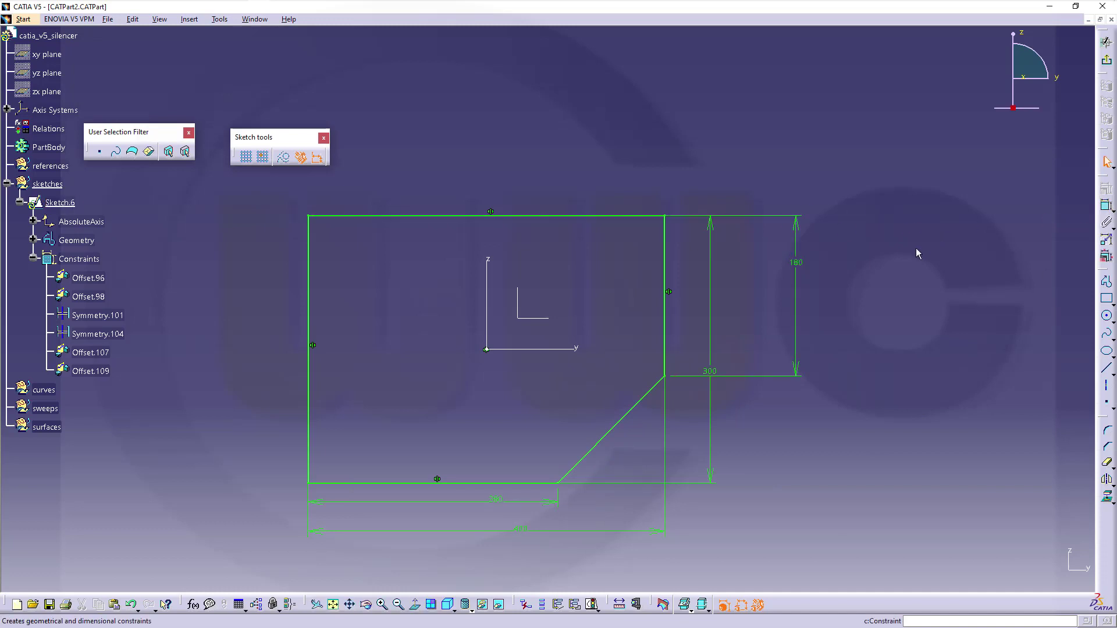
pyautogui.press('Escape')
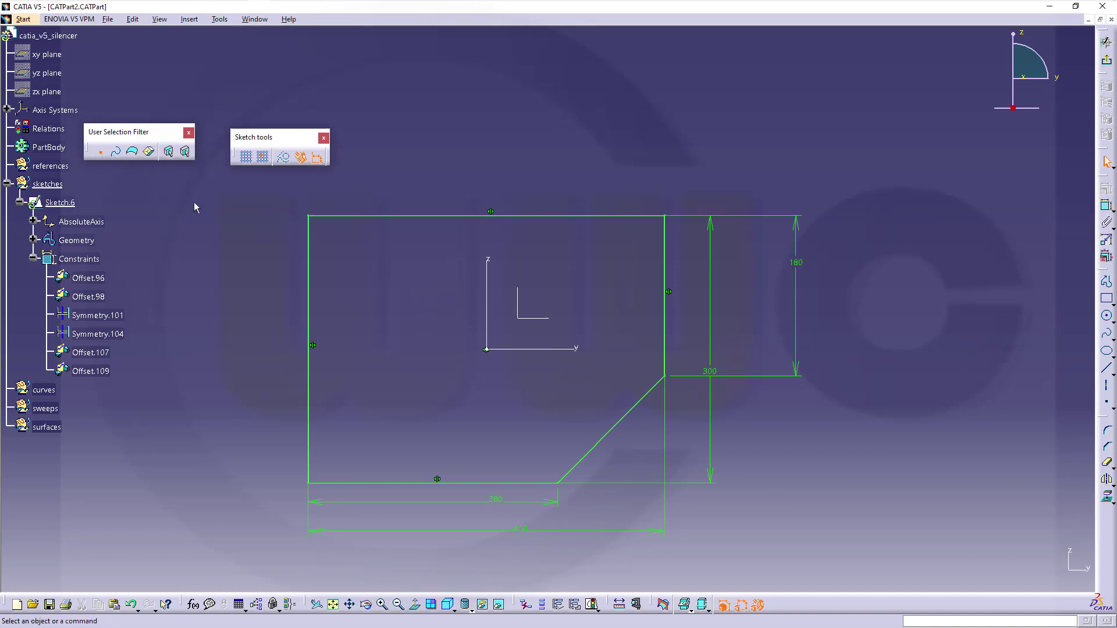
# Round all five corners of the profile with a 90 mm radius and exit the sketch.
pyautogui.moveTo(249, 193)
pyautogui.mouseDown()
pyautogui.moveTo(501, 394)
pyautogui.moveTo(767, 508)
pyautogui.mouseUp()
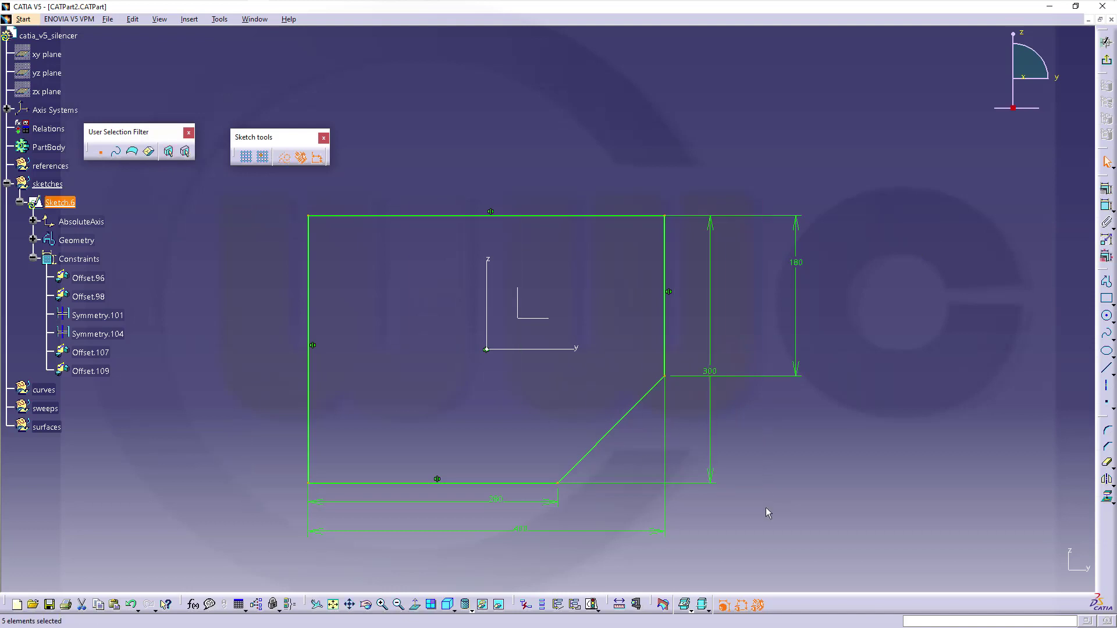
pyautogui.click(1108, 432)
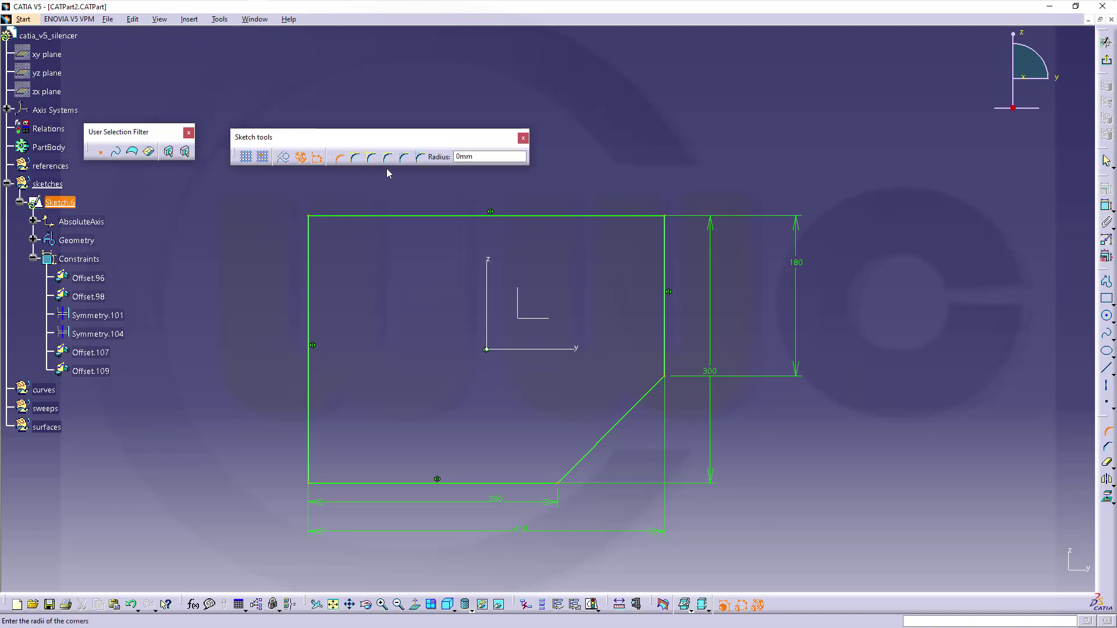
pyautogui.click(495, 156)
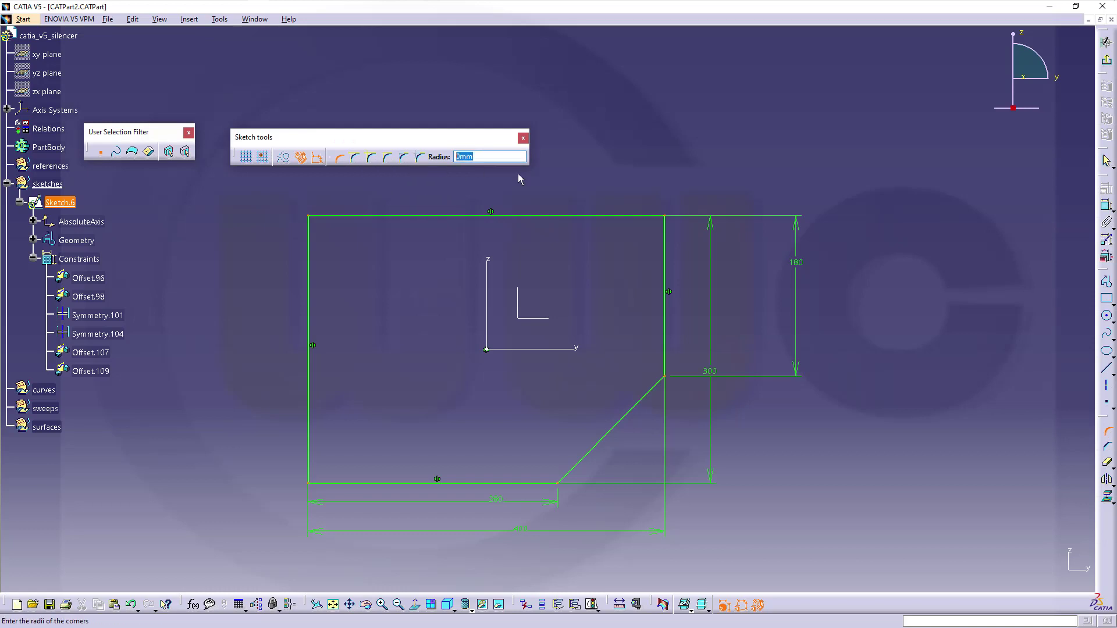
pyautogui.write('90')
pyautogui.press('Return')
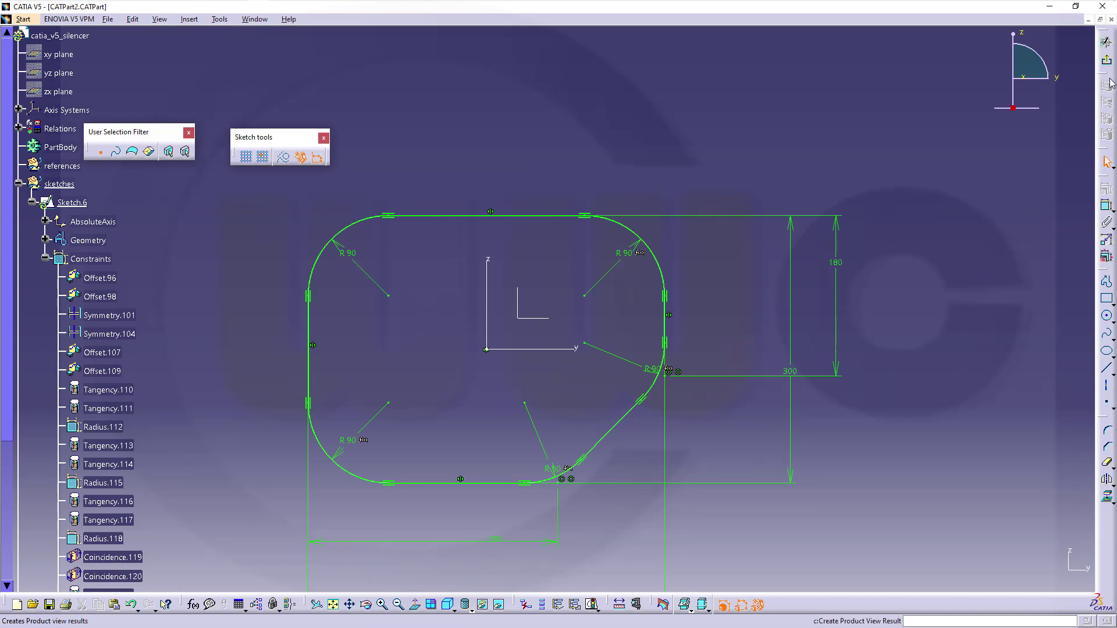
pyautogui.click(863, 240)
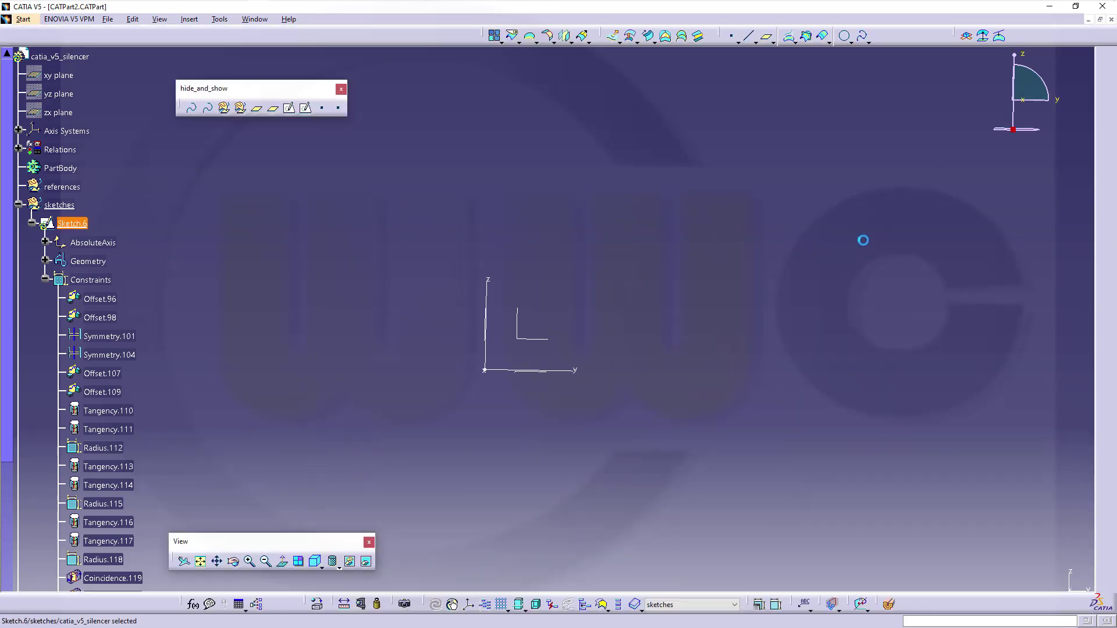
# Start a Center and radius circle supported on the ZX plane of the absolute axis system.
pyautogui.moveTo(374, 371)
pyautogui.mouseDown(button='middle')
pyautogui.moveTo(491, 292)
pyautogui.moveTo(518, 384)
pyautogui.moveTo(498, 366)
pyautogui.moveTo(512, 373)
pyautogui.moveTo(511, 359)
pyautogui.moveTo(460, 387)
pyautogui.moveTo(477, 372)
pyautogui.mouseUp(button='middle')
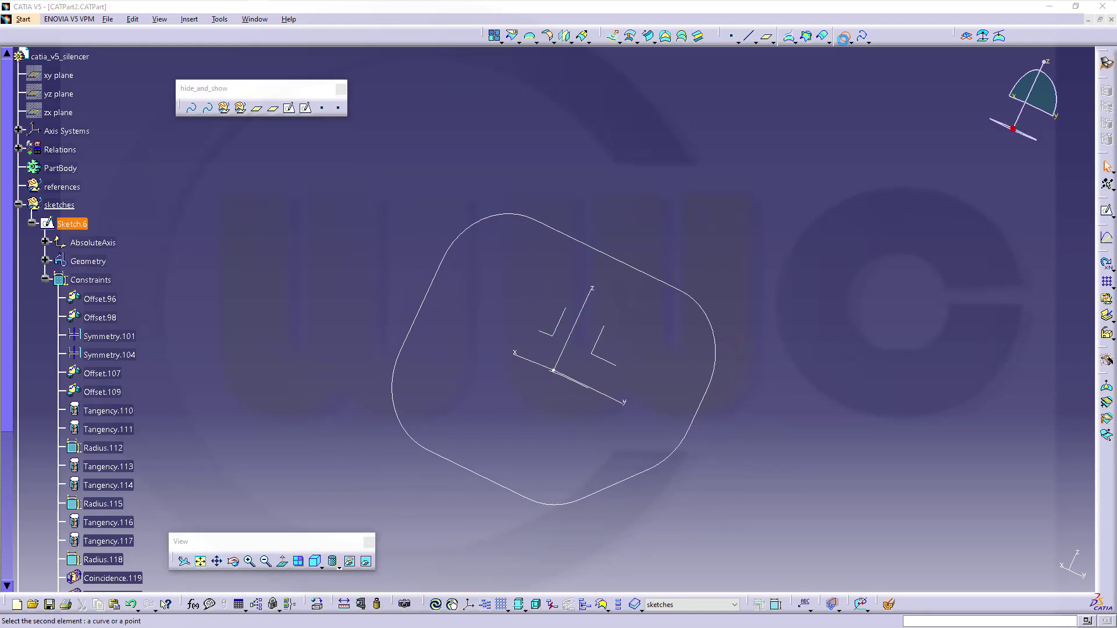
pyautogui.click(844, 36)
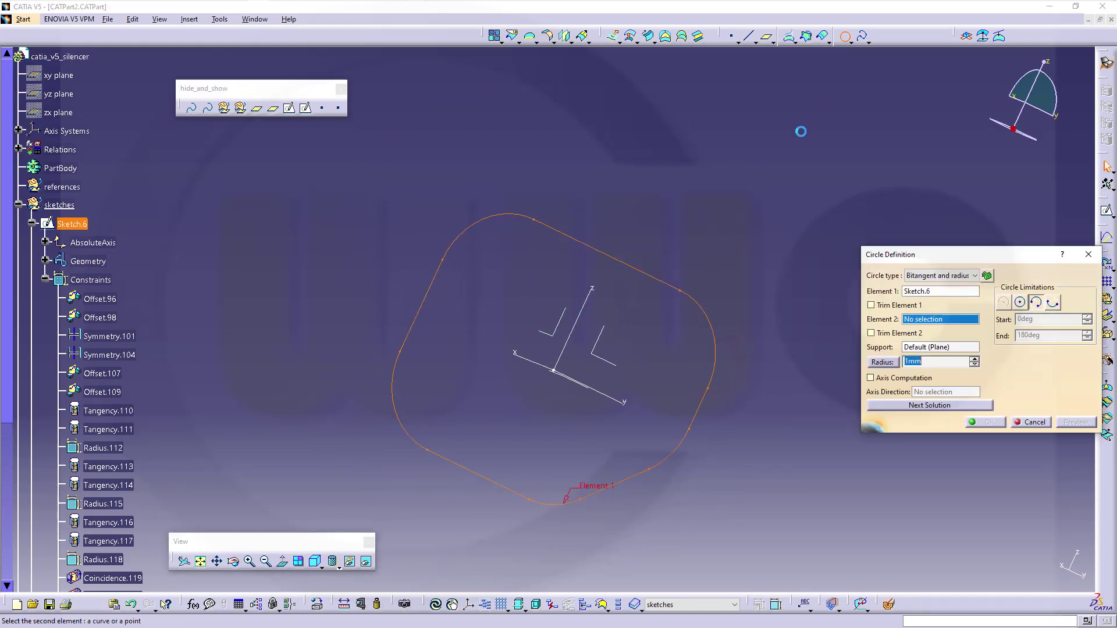
pyautogui.click(923, 348)
pyautogui.click(553, 338)
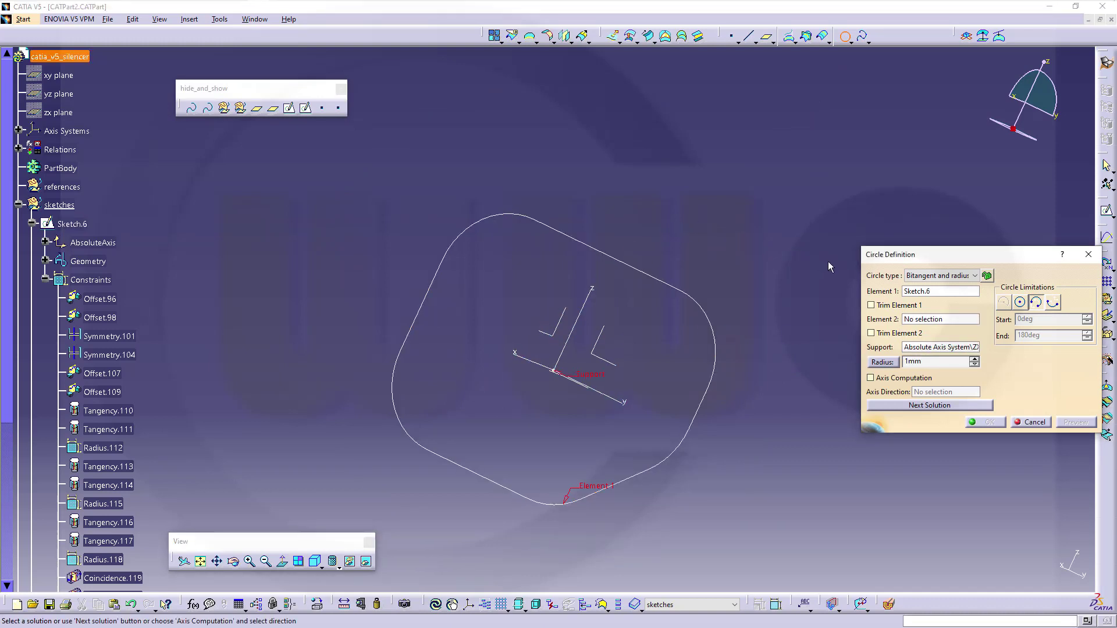
pyautogui.click(974, 275)
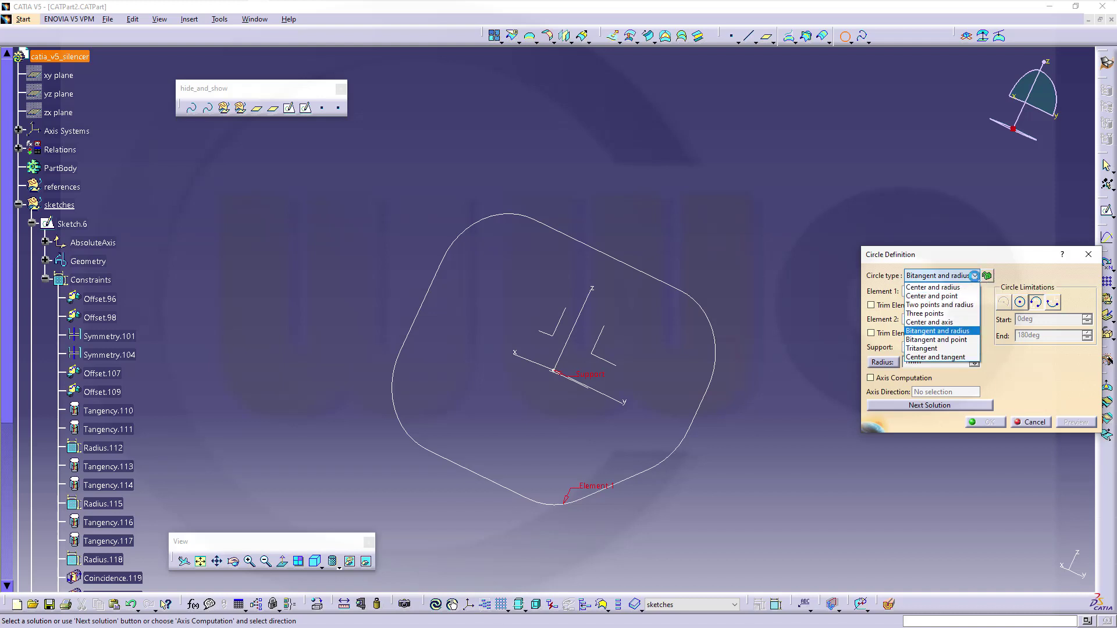
pyautogui.click(960, 291)
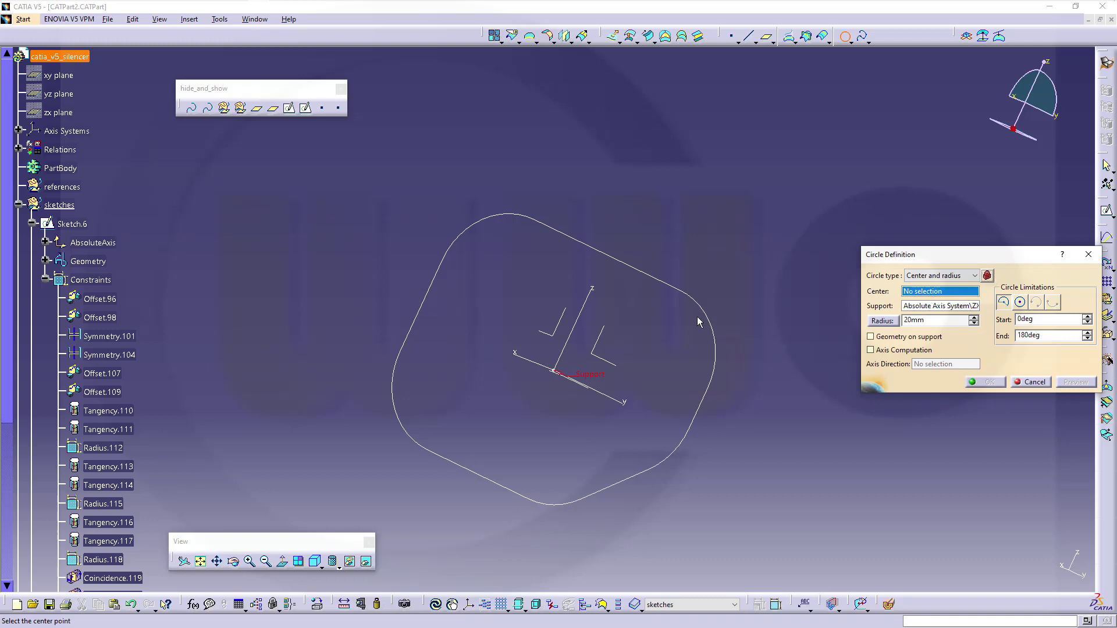
pyautogui.moveTo(471, 361); pyautogui.dragTo(469, 213, button='middle')
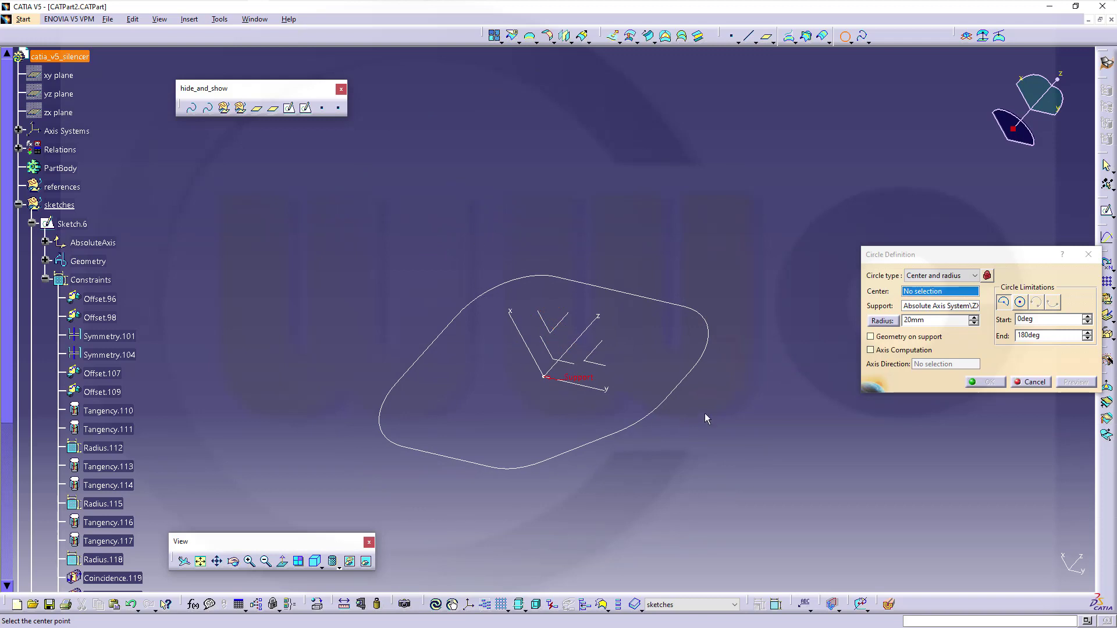
# Create the circle's center as a coordinate point at X -210 mm, Y 0 mm, Z 0 mm.
pyautogui.rightClick(941, 292)
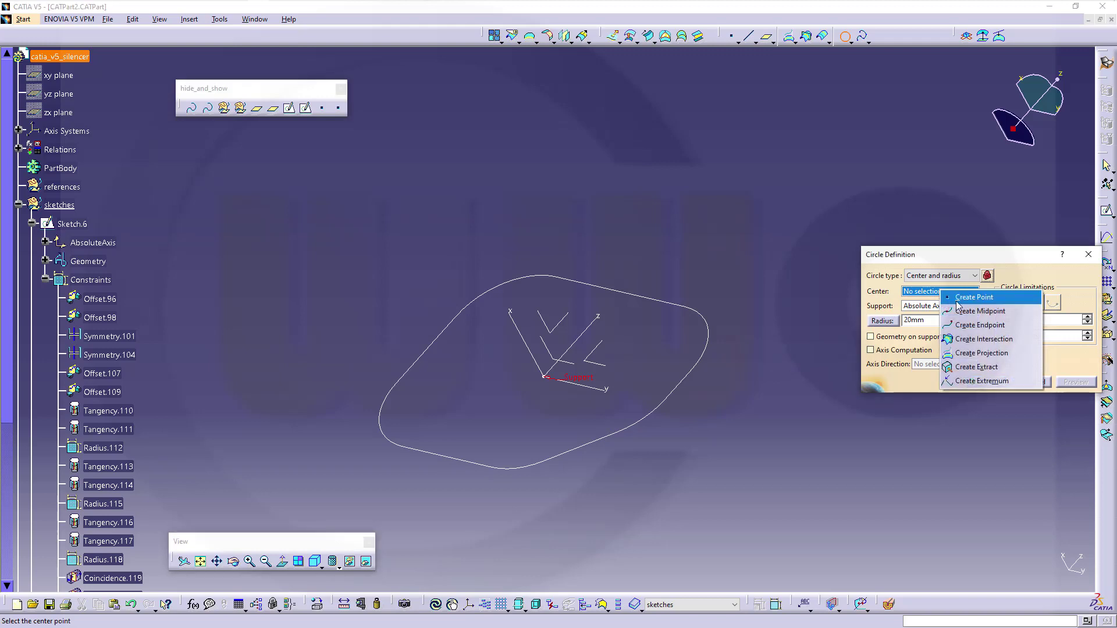
pyautogui.click(956, 298)
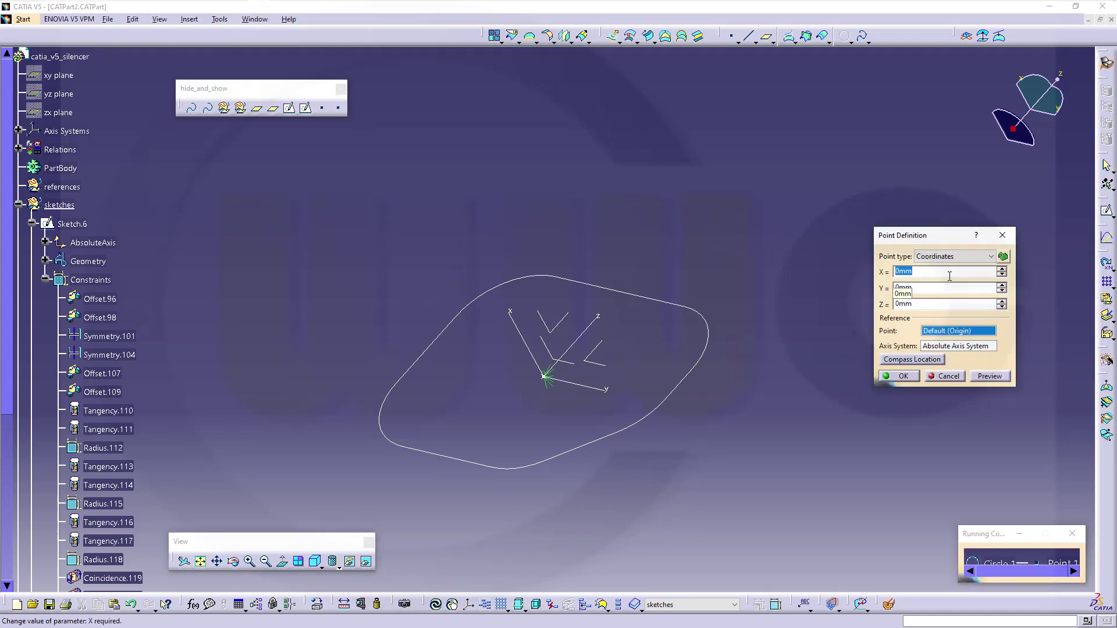
pyautogui.write('-210')
pyautogui.press('Tab')
pyautogui.press('Return')
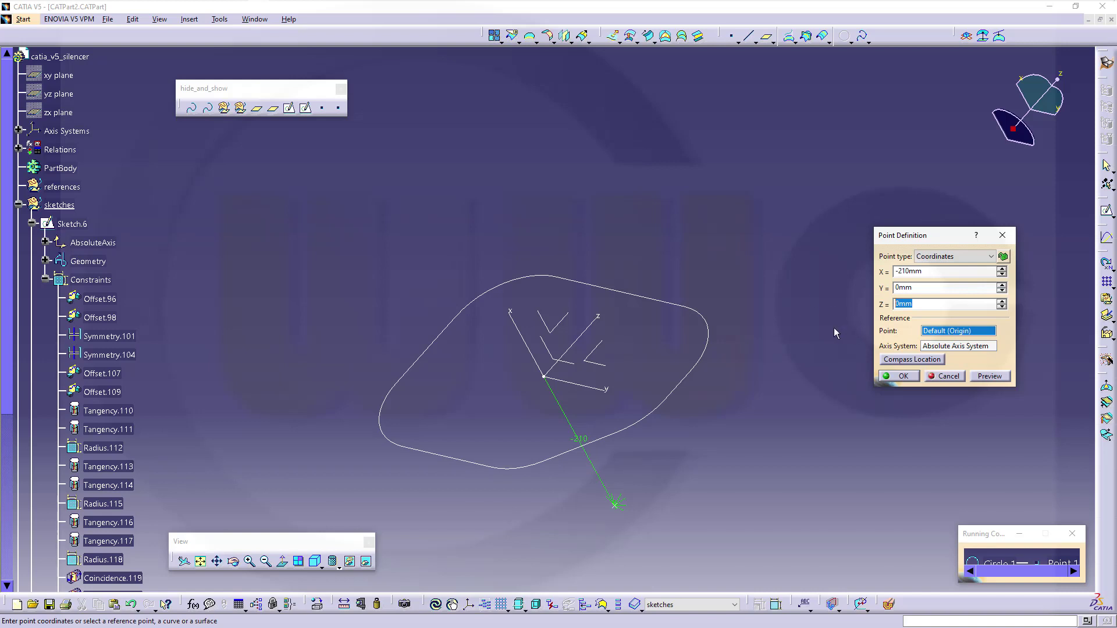
pyautogui.click(912, 377)
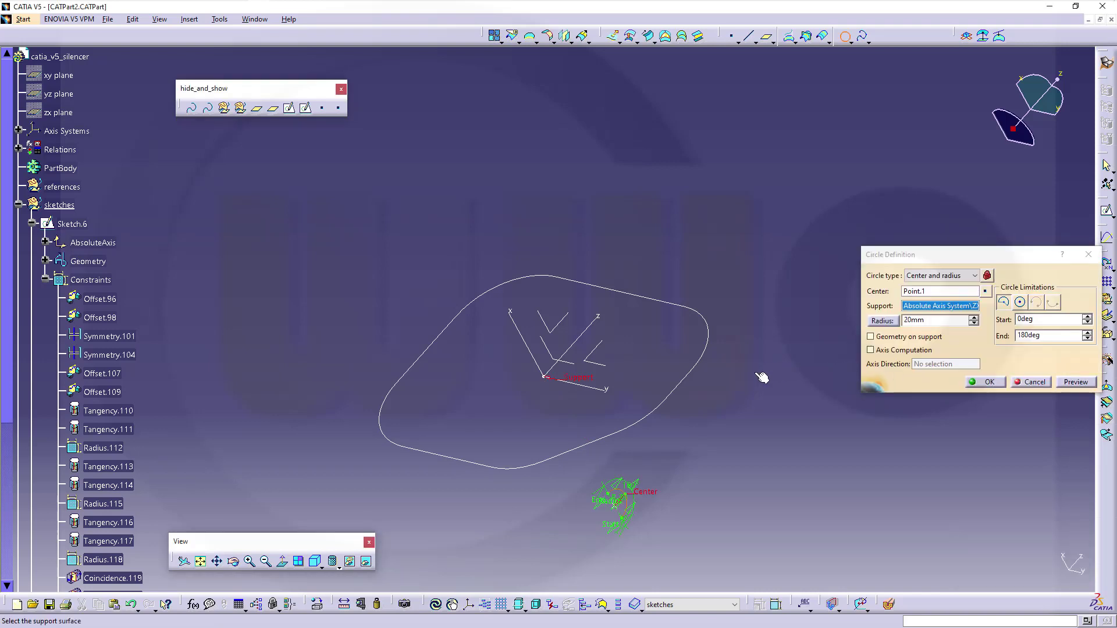
# Set the circle's radius to 300 mm.
pyautogui.click(952, 324)
pyautogui.write('300')
pyautogui.press('Tab')
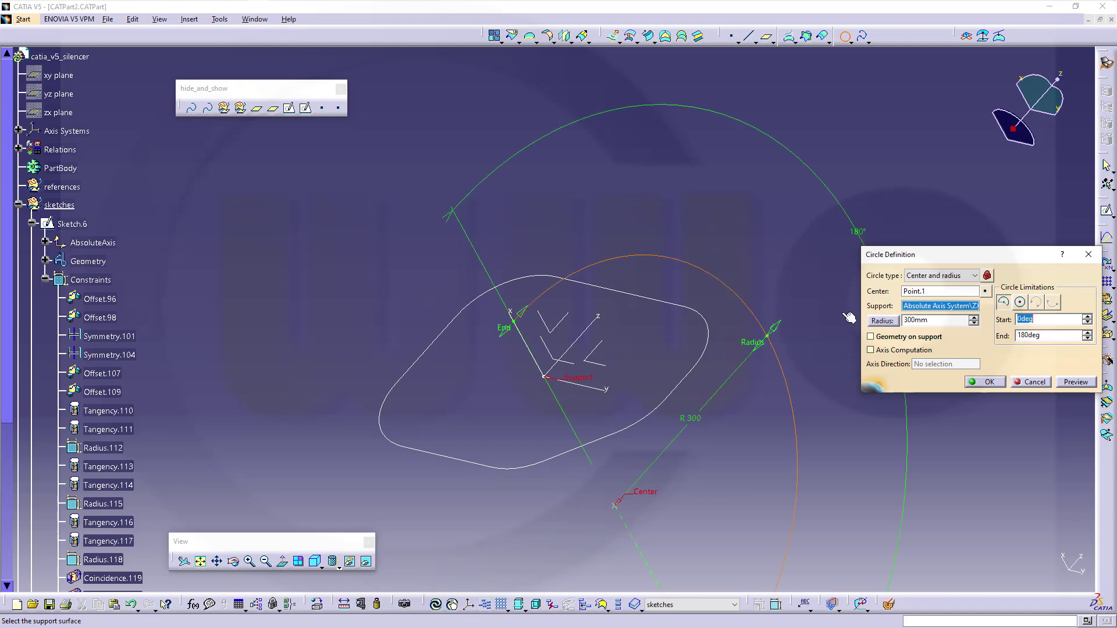
# Limit the arc to a start angle of 130 degrees and an end angle of 230 degrees, and create it.
pyautogui.moveTo(732, 322)
pyautogui.mouseDown(button='middle')
pyautogui.moveTo(699, 372)
pyautogui.moveTo(582, 326)
pyautogui.moveTo(530, 277)
pyautogui.moveTo(611, 302)
pyautogui.moveTo(680, 351)
pyautogui.moveTo(706, 334)
pyautogui.moveTo(629, 348)
pyautogui.mouseUp(button='middle')
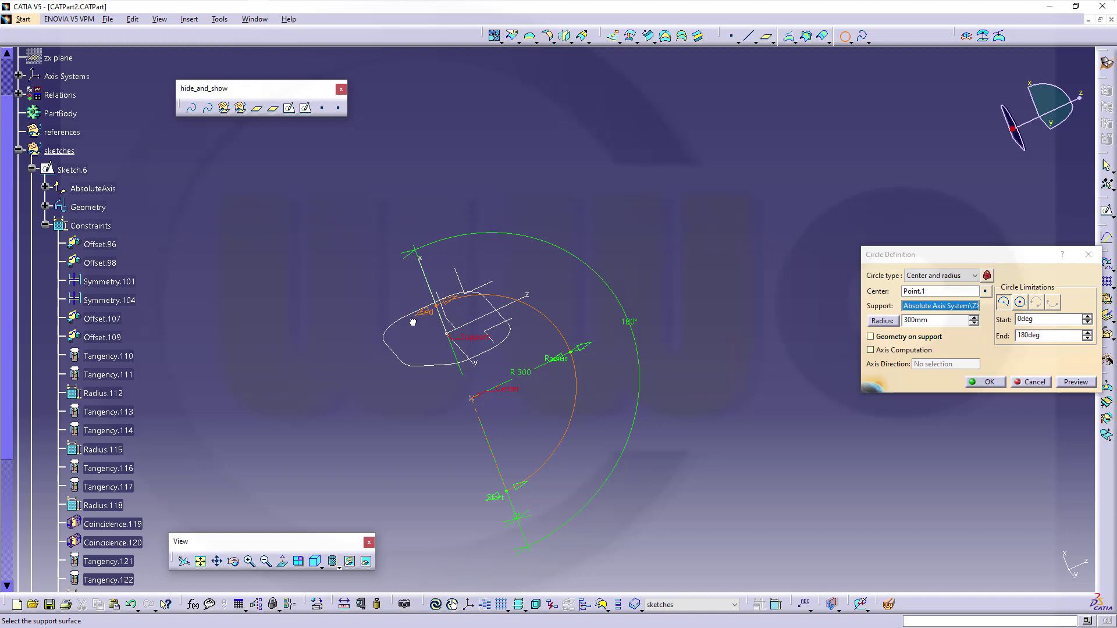
pyautogui.moveTo(412, 322); pyautogui.dragTo(360, 452)
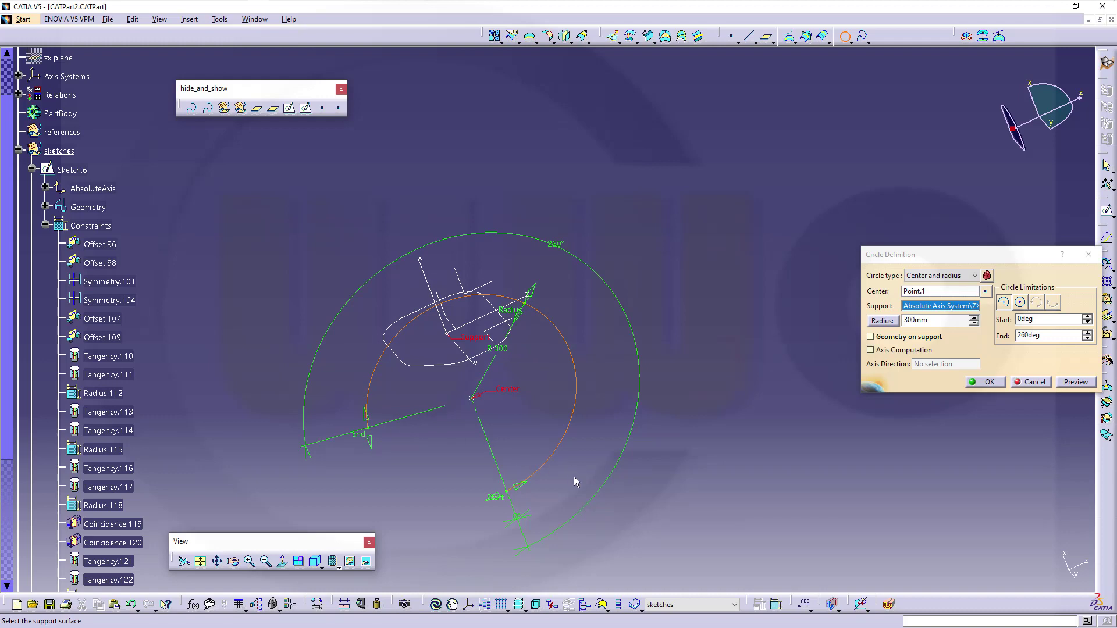
pyautogui.moveTo(523, 491); pyautogui.dragTo(593, 289)
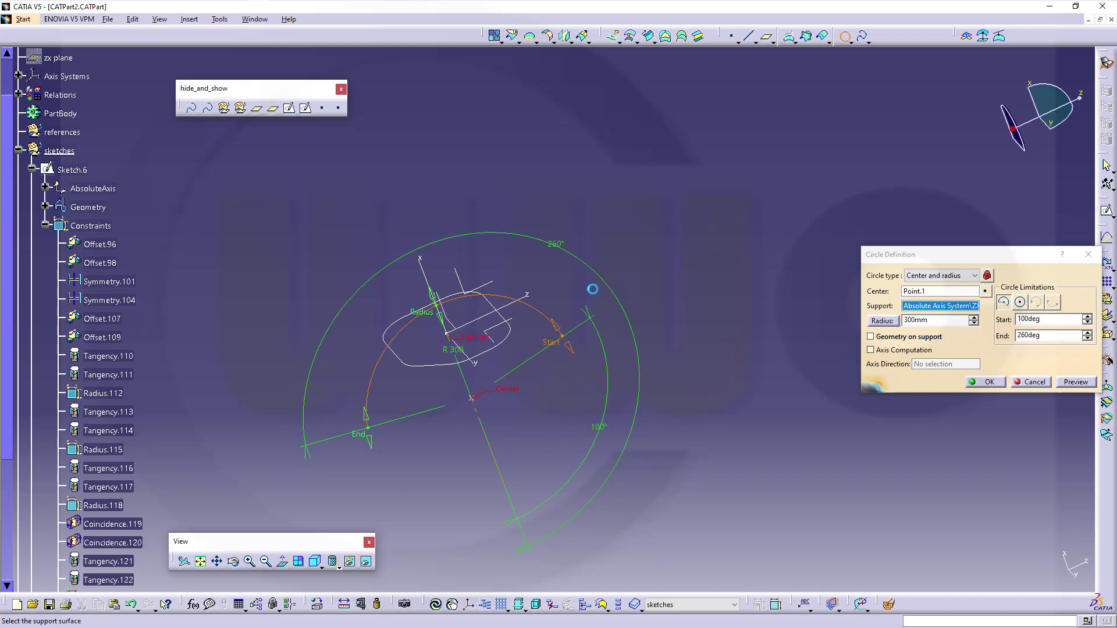
pyautogui.moveTo(328, 356)
pyautogui.mouseDown(button='middle')
pyautogui.moveTo(329, 317)
pyautogui.moveTo(407, 343)
pyautogui.moveTo(581, 373)
pyautogui.moveTo(570, 367)
pyautogui.mouseUp(button='middle')
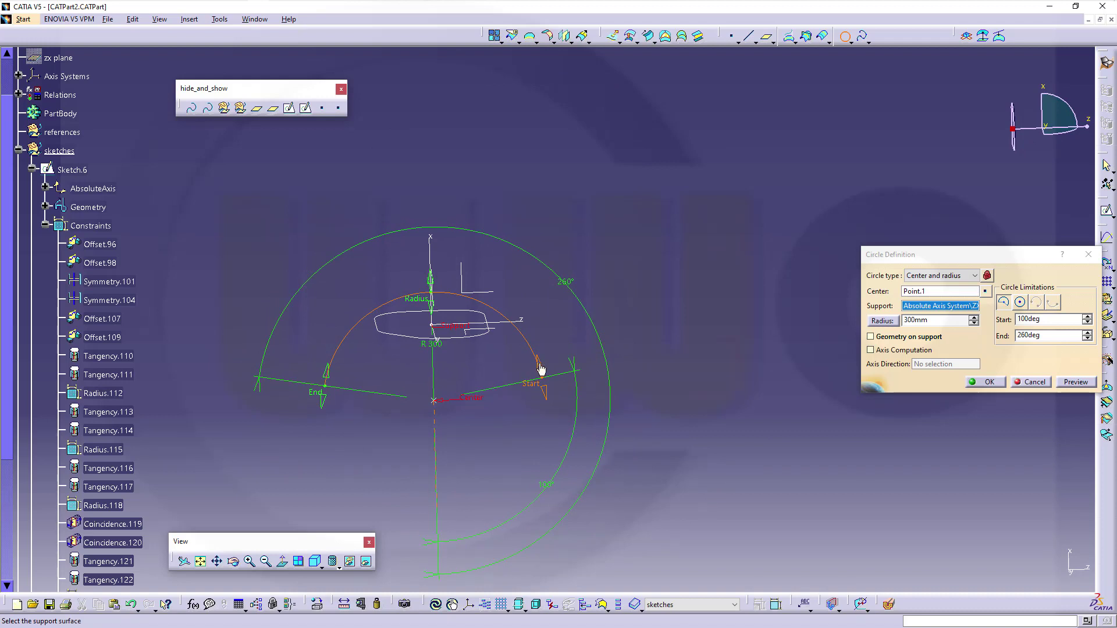
pyautogui.click(534, 341)
pyautogui.moveTo(534, 340); pyautogui.dragTo(512, 304)
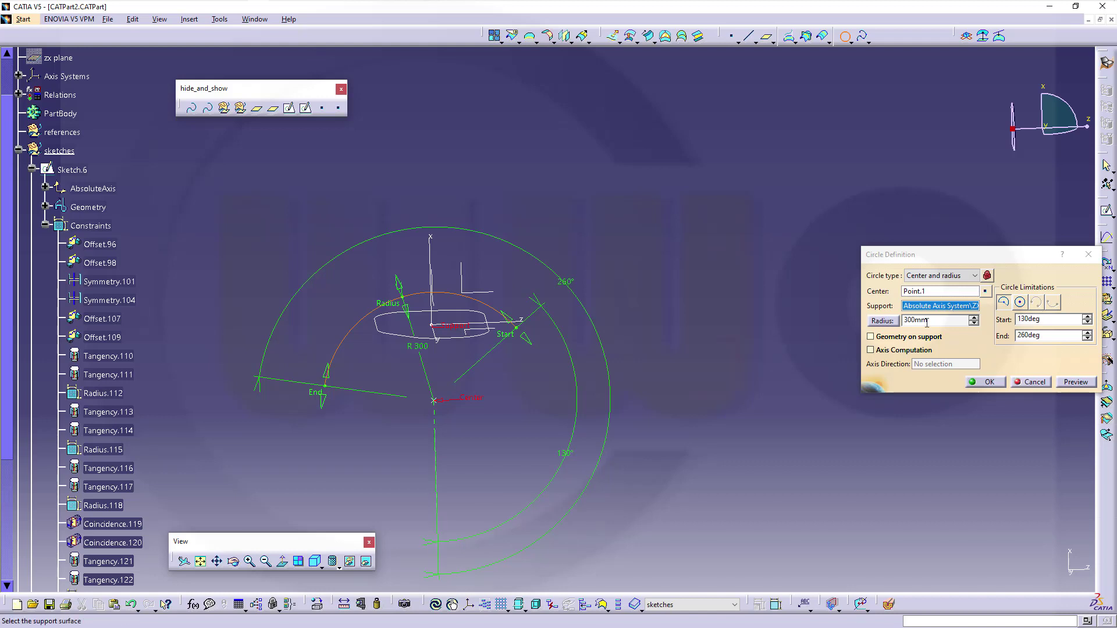
pyautogui.moveTo(329, 377); pyautogui.dragTo(368, 335)
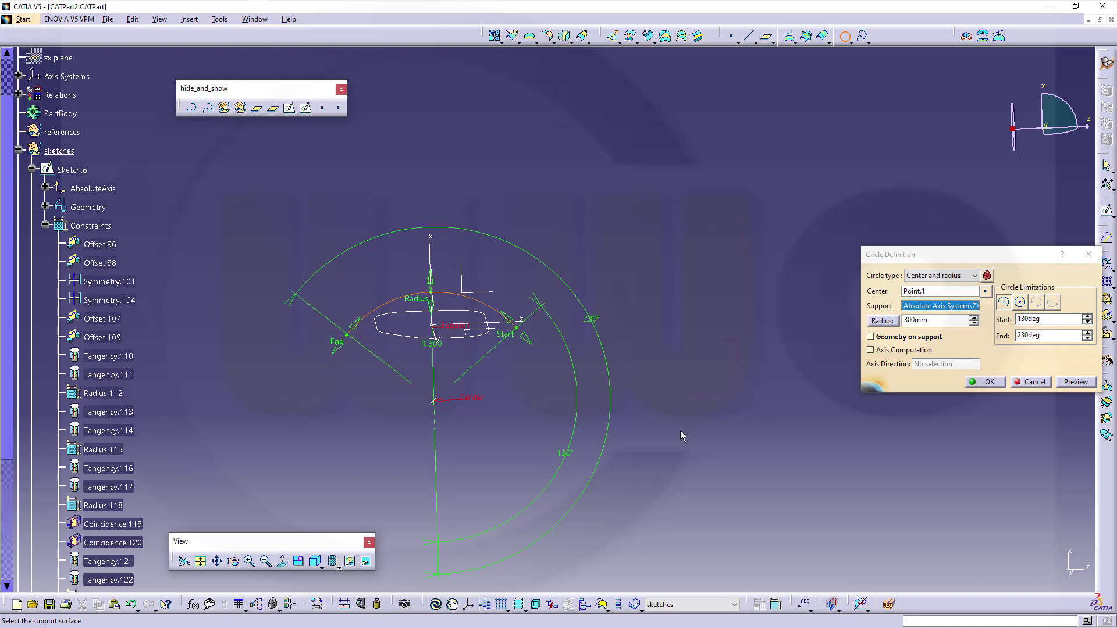
pyautogui.click(990, 382)
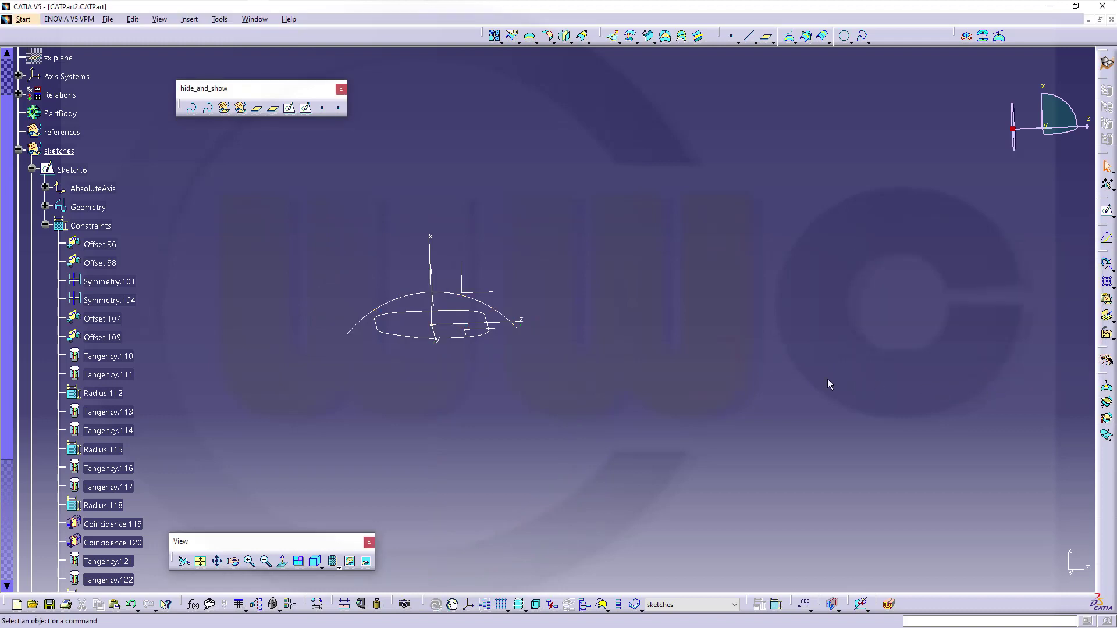
# Collapse the sketch's constraint list and move the new arc from the sketches set into the curves set.
pyautogui.moveTo(561, 382); pyautogui.dragTo(535, 340, button='middle')
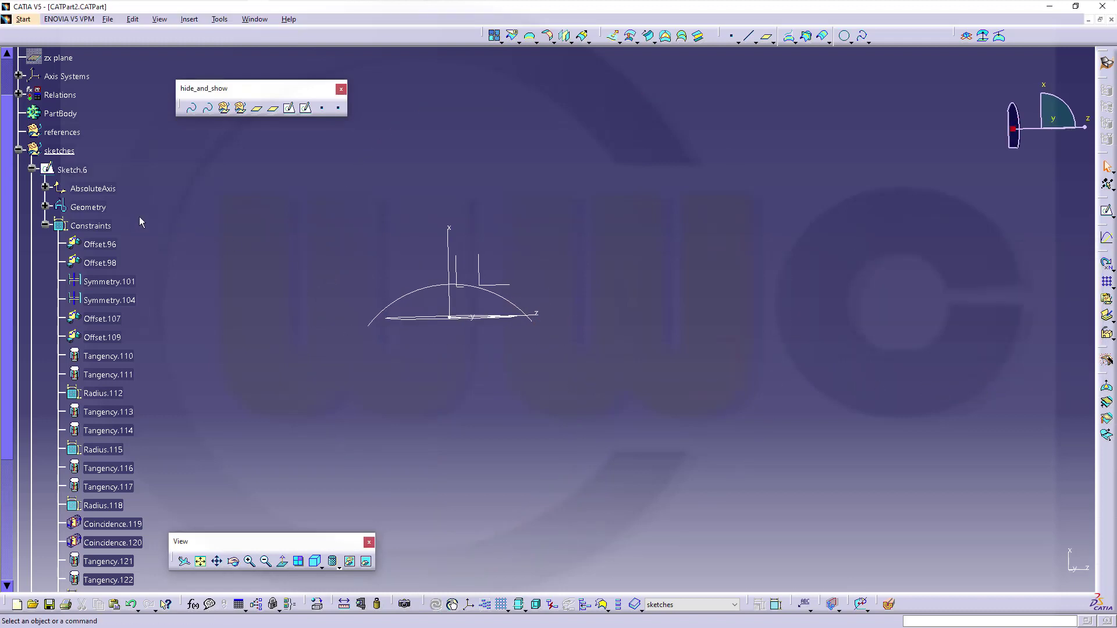
pyautogui.click(46, 226)
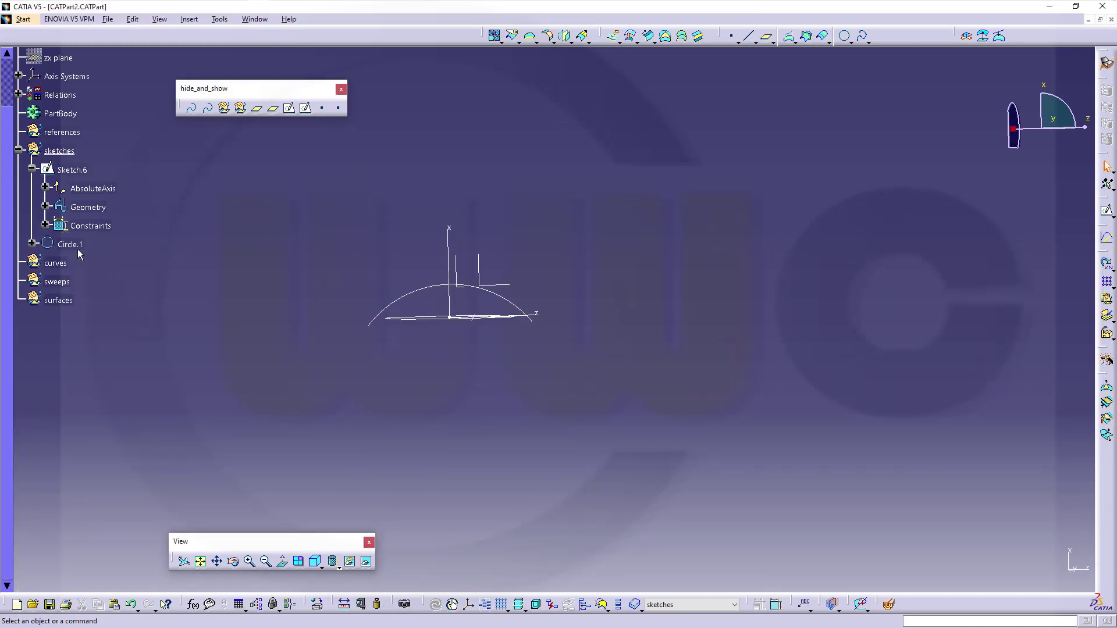
pyautogui.moveTo(76, 245); pyautogui.dragTo(56, 263)
pyautogui.moveTo(384, 325)
pyautogui.mouseDown(button='middle')
pyautogui.moveTo(399, 339)
pyautogui.moveTo(429, 279)
pyautogui.moveTo(578, 302)
pyautogui.moveTo(476, 301)
pyautogui.mouseUp(button='middle')
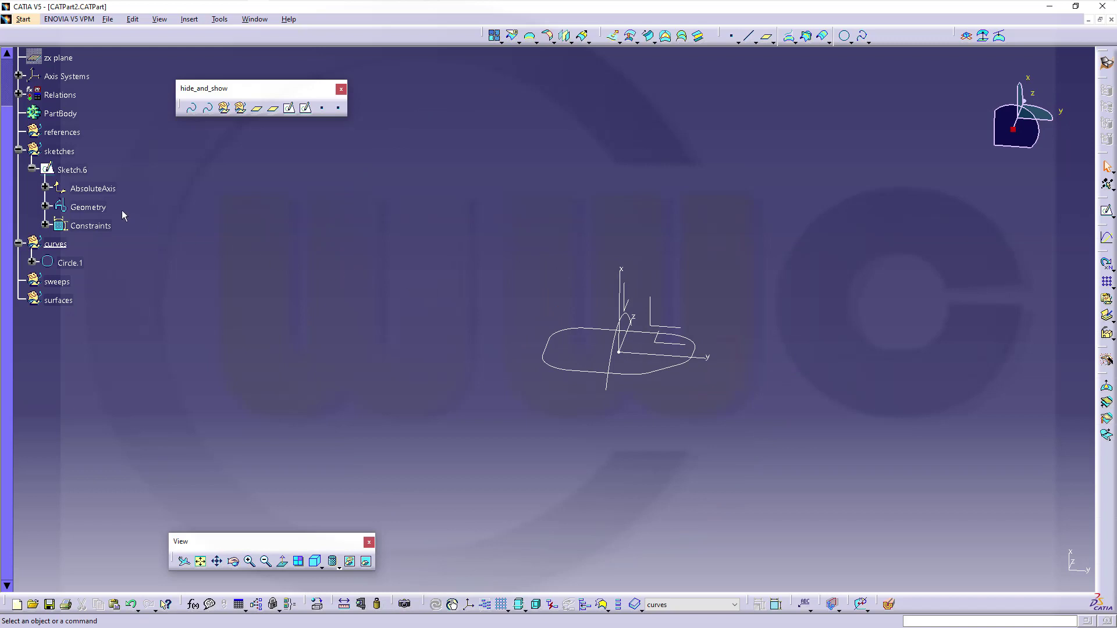
# Collapse the profile sketch in the tree and define the surfaces set as the in-work object.
pyautogui.click(32, 169)
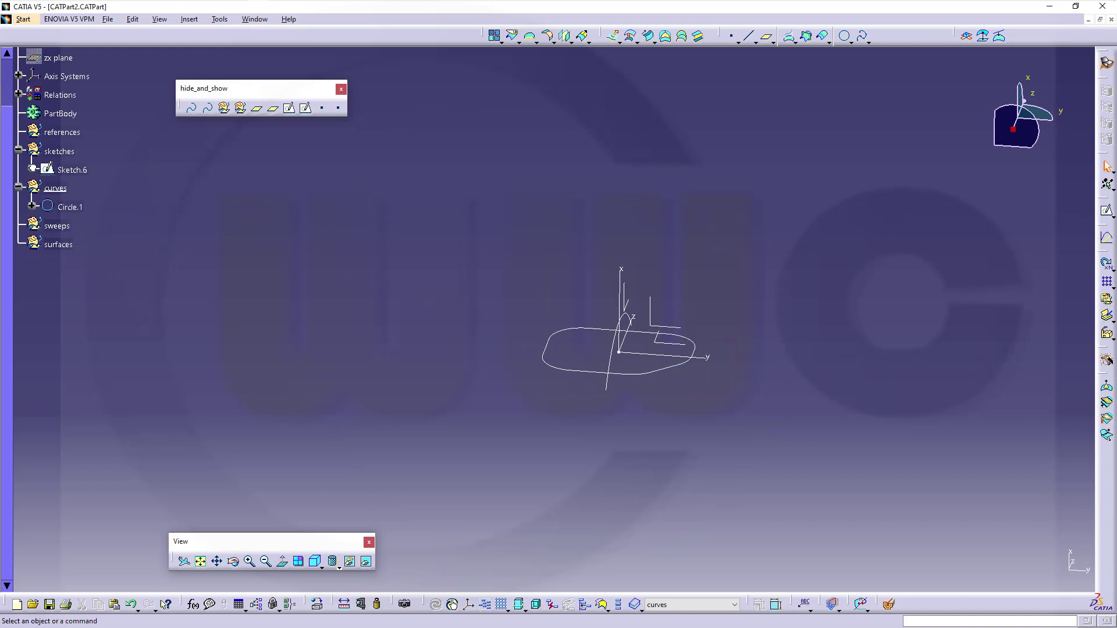
pyautogui.moveTo(586, 358); pyautogui.dragTo(552, 306, button='middle')
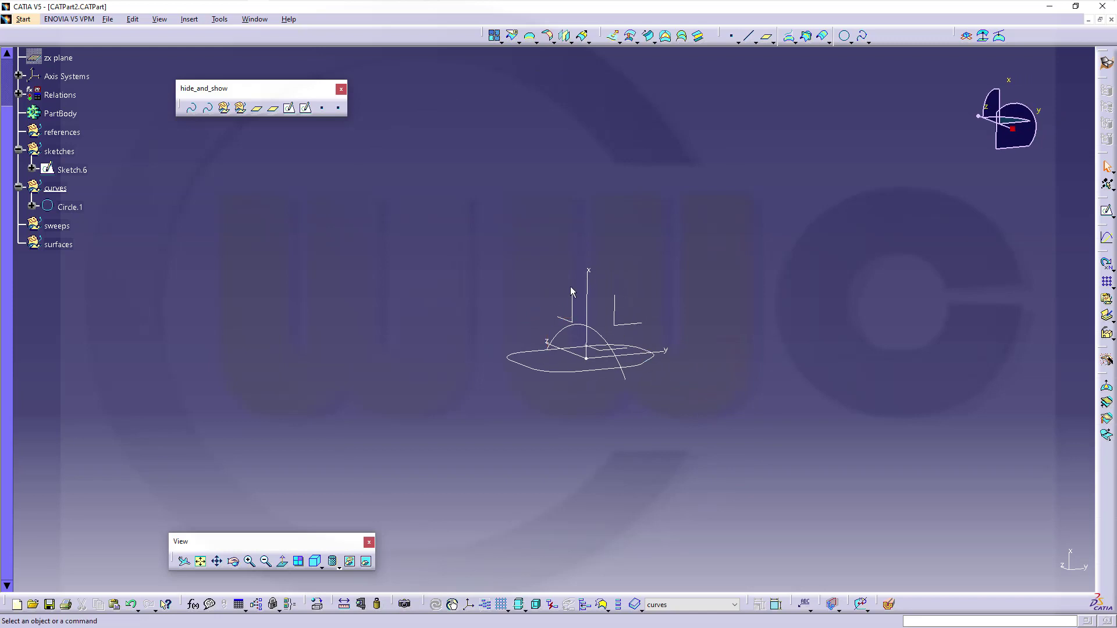
pyautogui.moveTo(421, 330); pyautogui.dragTo(455, 380, button='middle')
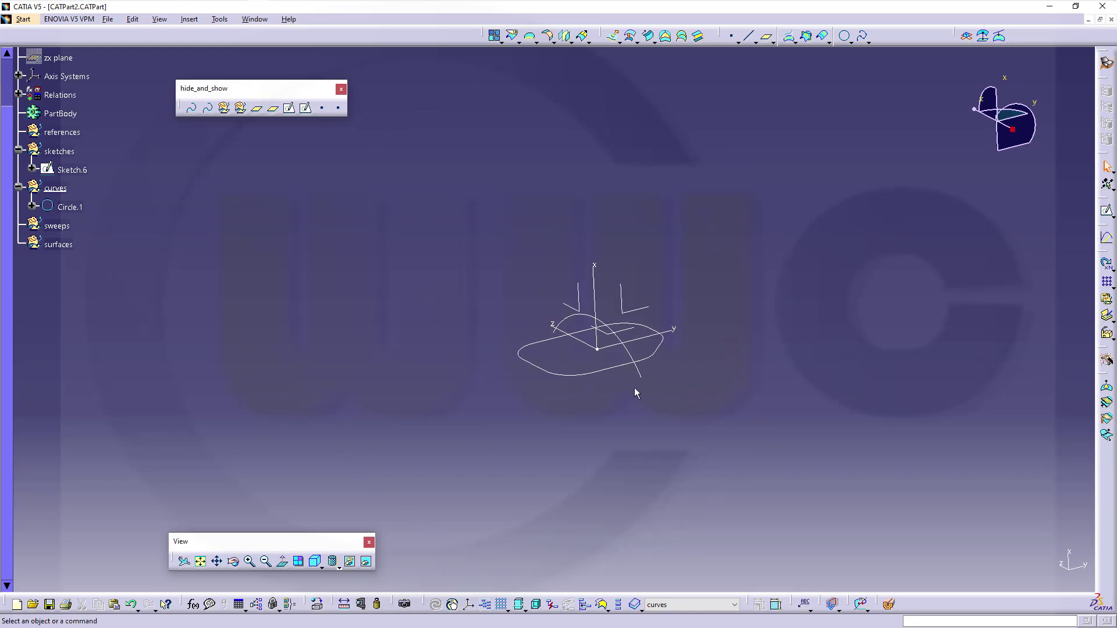
pyautogui.moveTo(636, 392)
pyautogui.mouseDown(button='middle')
pyautogui.moveTo(637, 419)
pyautogui.moveTo(625, 394)
pyautogui.mouseUp(button='middle')
pyautogui.click(57, 226)
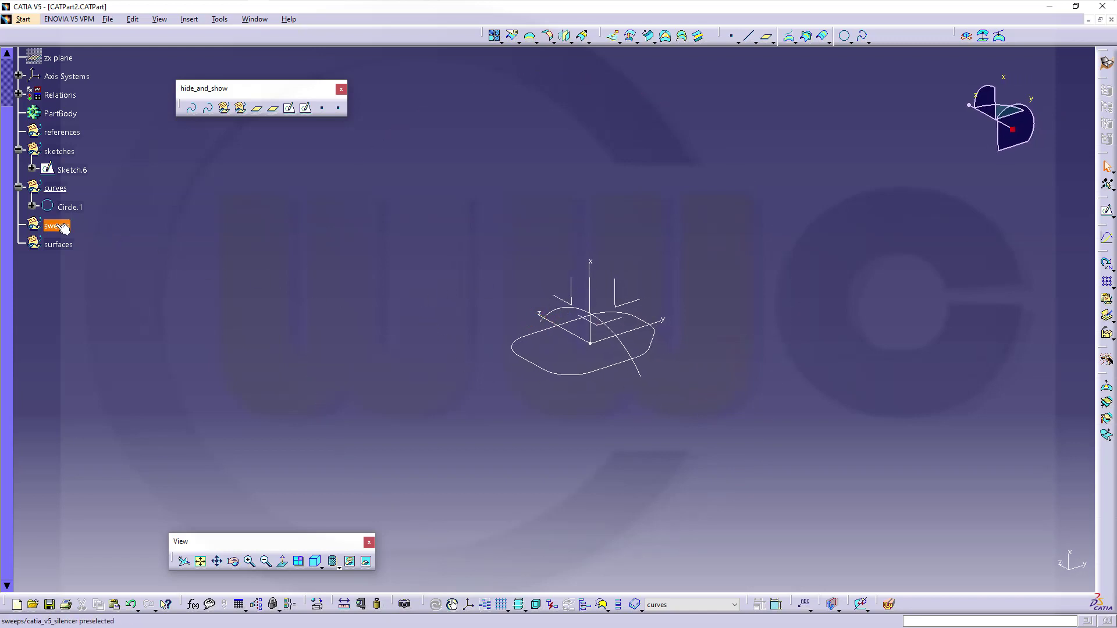
pyautogui.rightClick(58, 226)
pyautogui.keyDown('ctrl'); pyautogui.click(54, 244); pyautogui.keyUp('ctrl')
pyautogui.rightClick(55, 245)
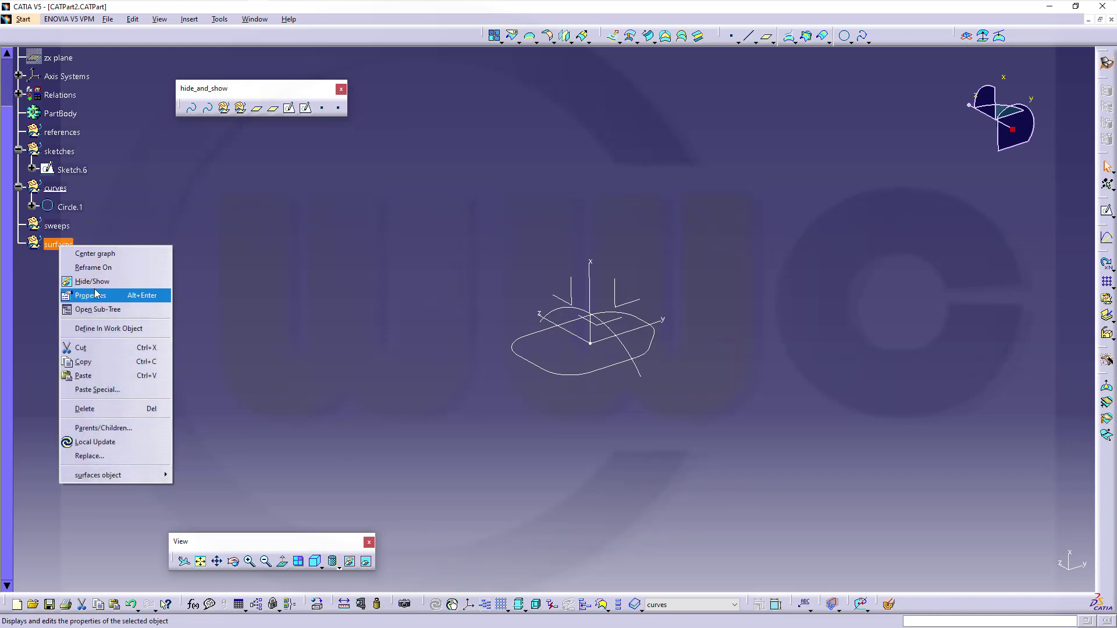
pyautogui.click(109, 329)
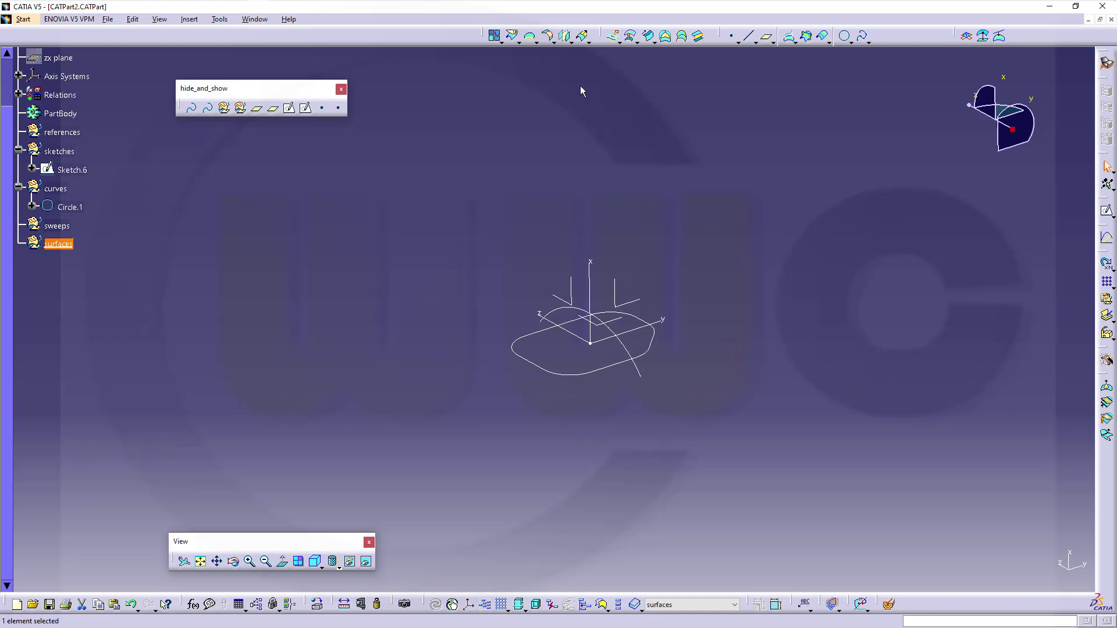
# Extrude the arc into a surface using the ZX plane as direction, with a 225 mm limit and mirrored extent.
pyautogui.click(614, 36)
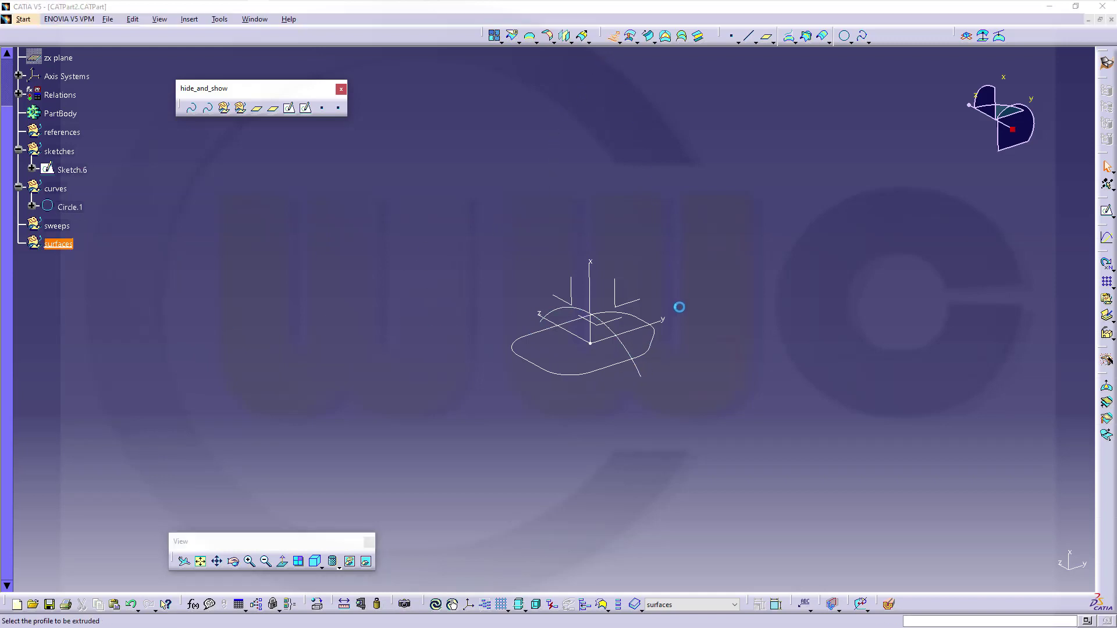
pyautogui.click(645, 379)
pyautogui.click(934, 404)
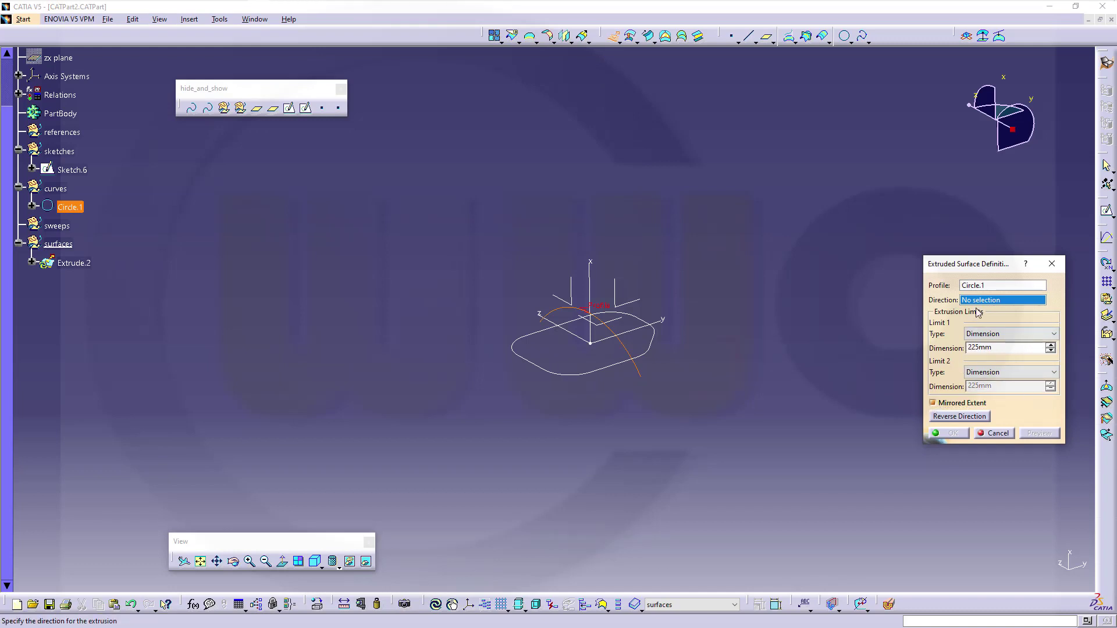
pyautogui.click(569, 296)
pyautogui.moveTo(674, 423); pyautogui.dragTo(464, 435, button='middle')
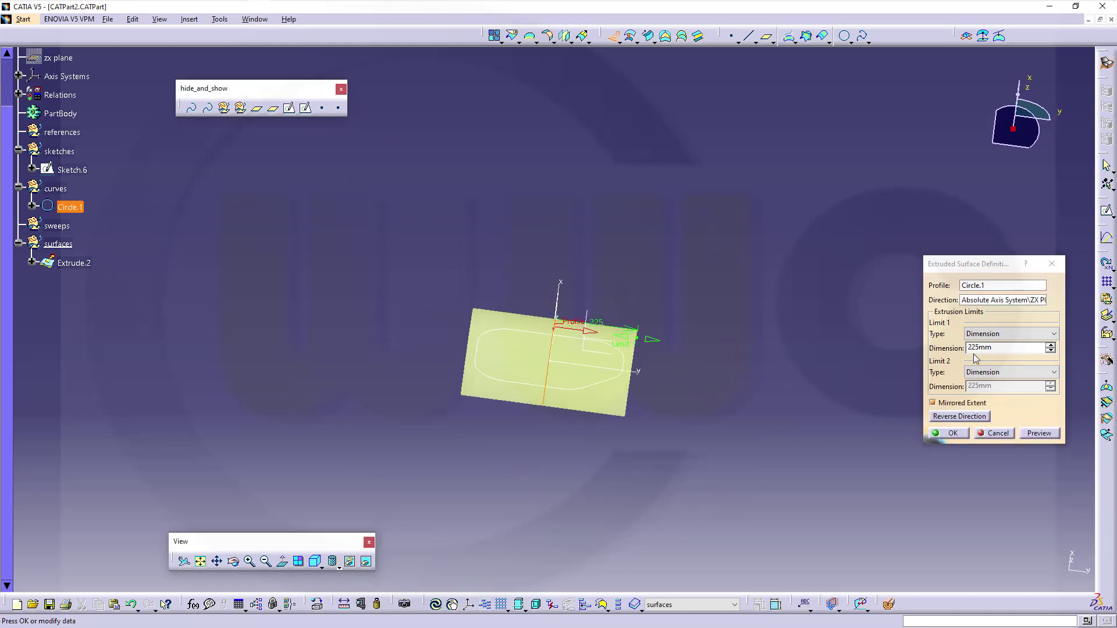
pyautogui.click(953, 434)
# Define the sweeps set as the in-work object and start a line-profile swept surface with the "With draft direction" subtype.
pyautogui.moveTo(623, 415); pyautogui.dragTo(571, 333, button='middle')
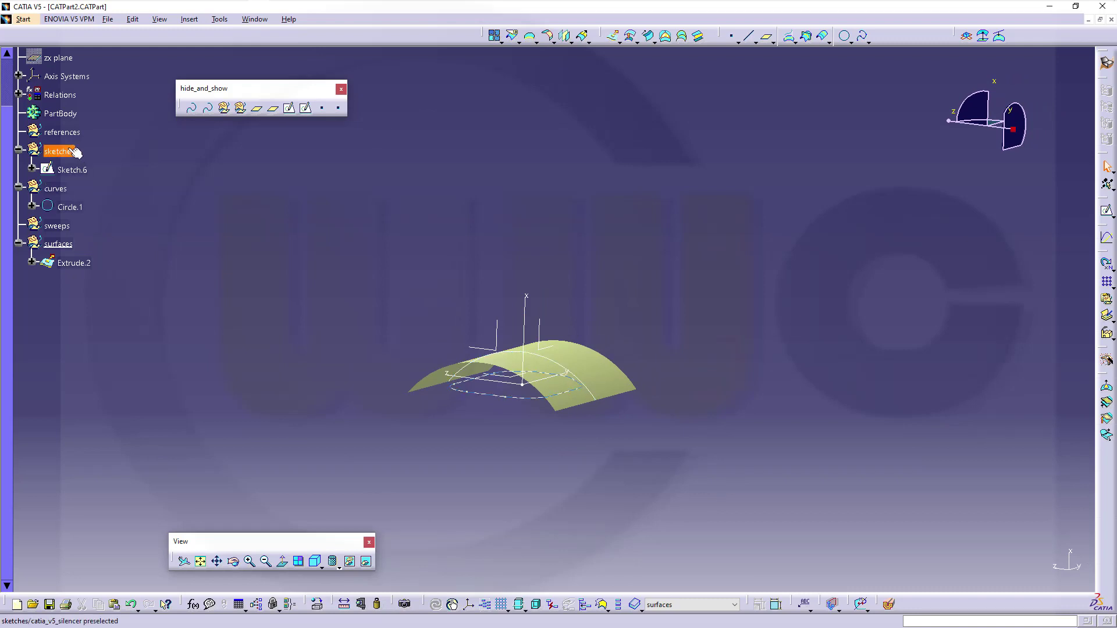
pyautogui.rightClick(82, 226)
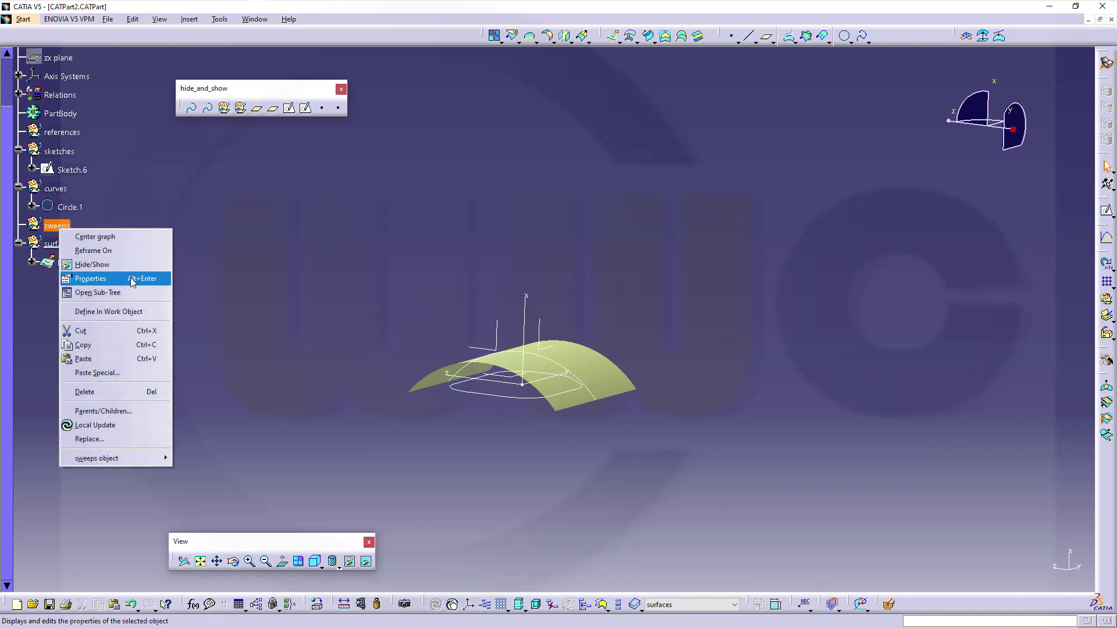
pyautogui.click(109, 312)
pyautogui.moveTo(448, 244); pyautogui.dragTo(739, 159, button='middle')
pyautogui.click(649, 36)
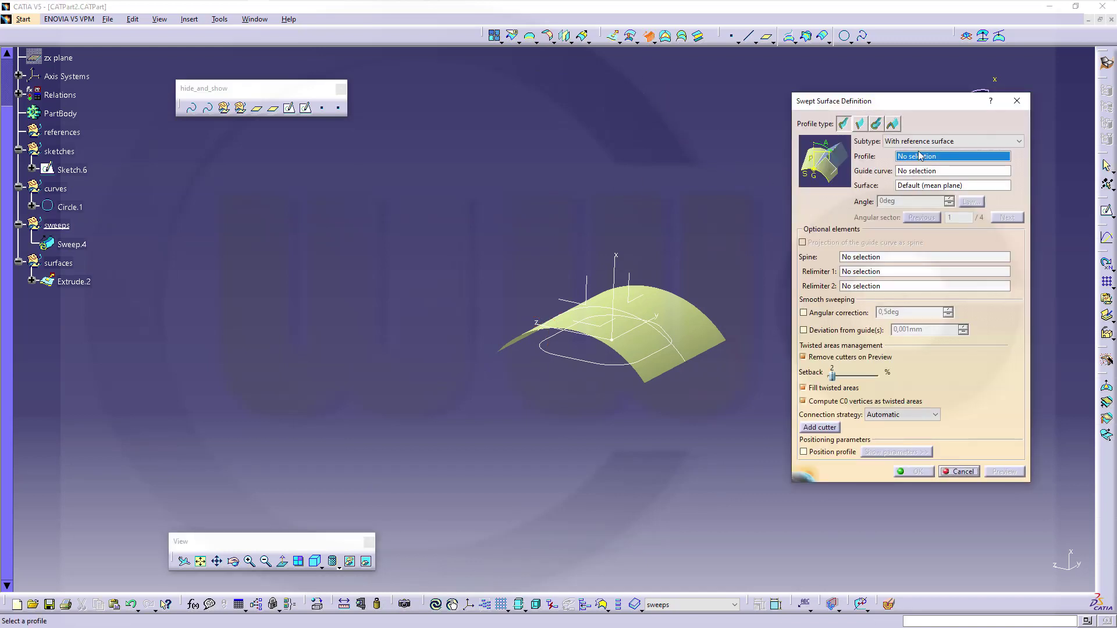
pyautogui.click(860, 125)
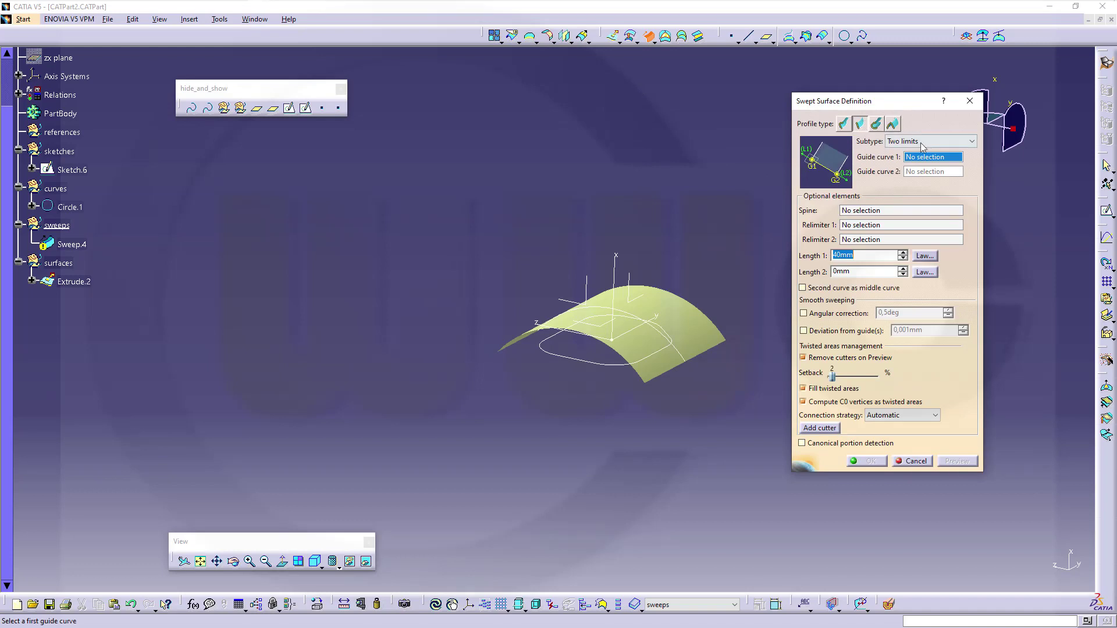
pyautogui.click(971, 142)
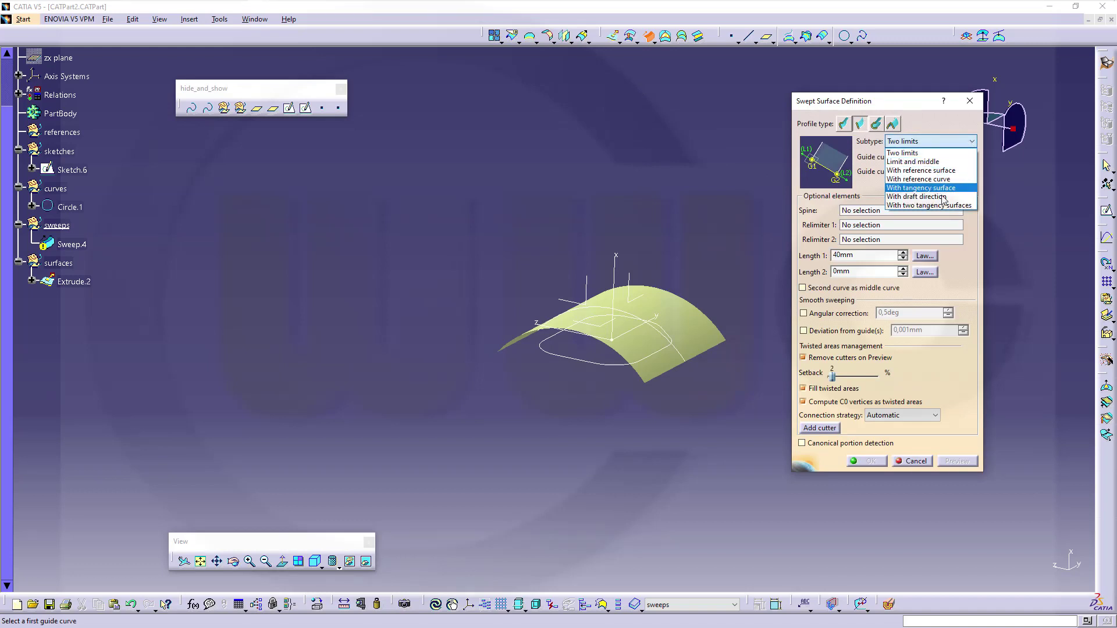
pyautogui.click(917, 197)
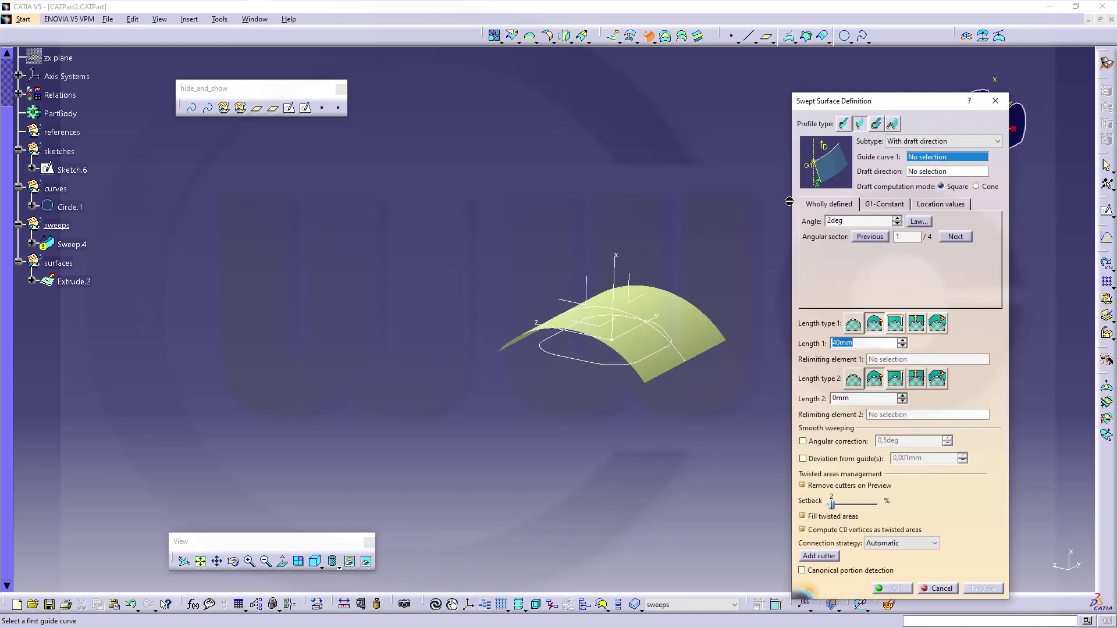
# Assign the rounded profile sketch as guide curve 1 and the YZ plane as the sweep's draft direction.
pyautogui.click(598, 370)
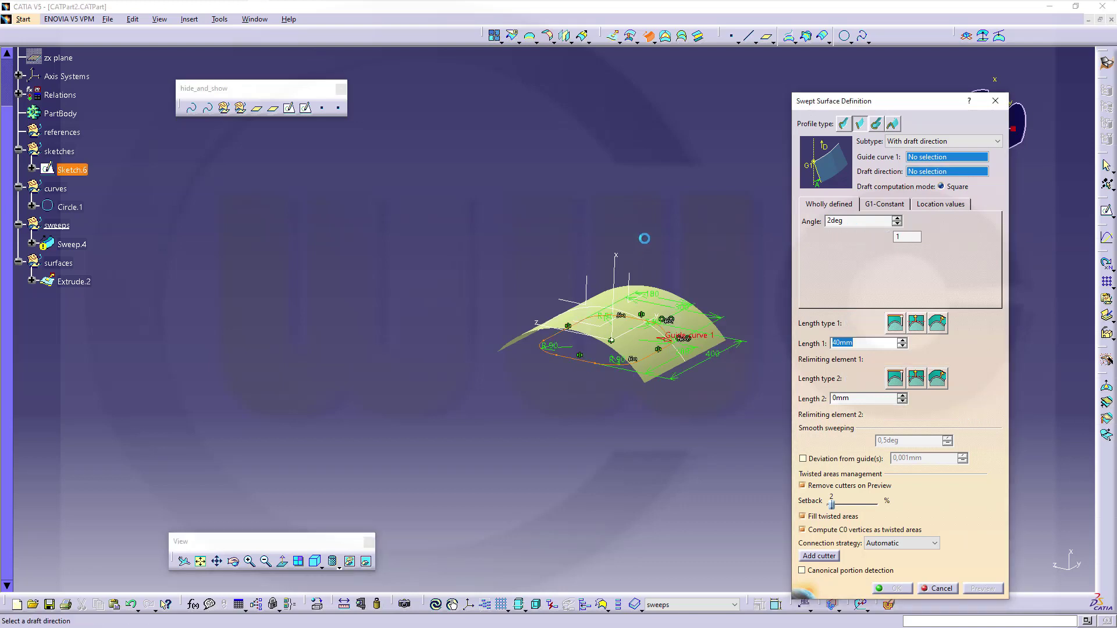
pyautogui.moveTo(648, 240); pyautogui.dragTo(634, 227, button='middle')
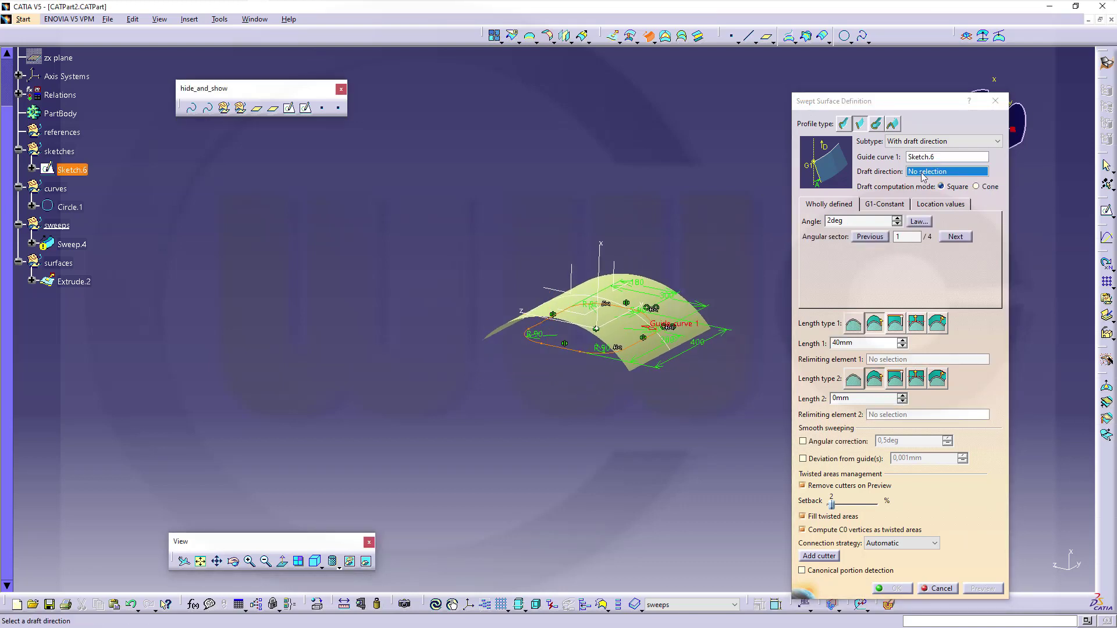
pyautogui.click(573, 279)
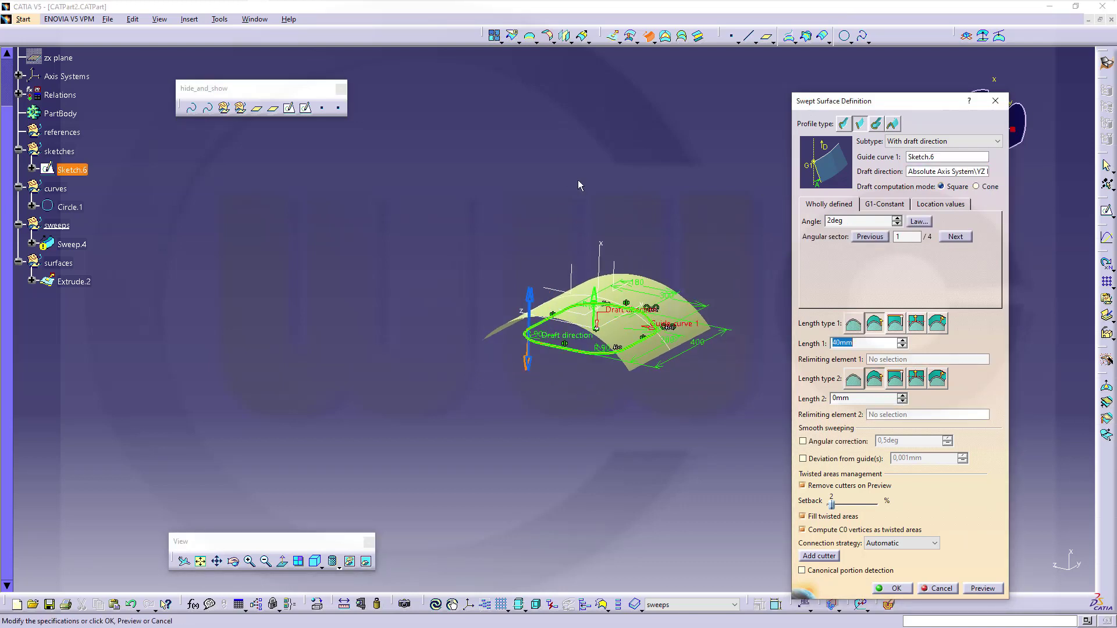
# Set the draft angle temporarily to 20 degrees to pick angular sector 3, and create the sweep with a 2-degree angle.
pyautogui.doubleClick(838, 221)
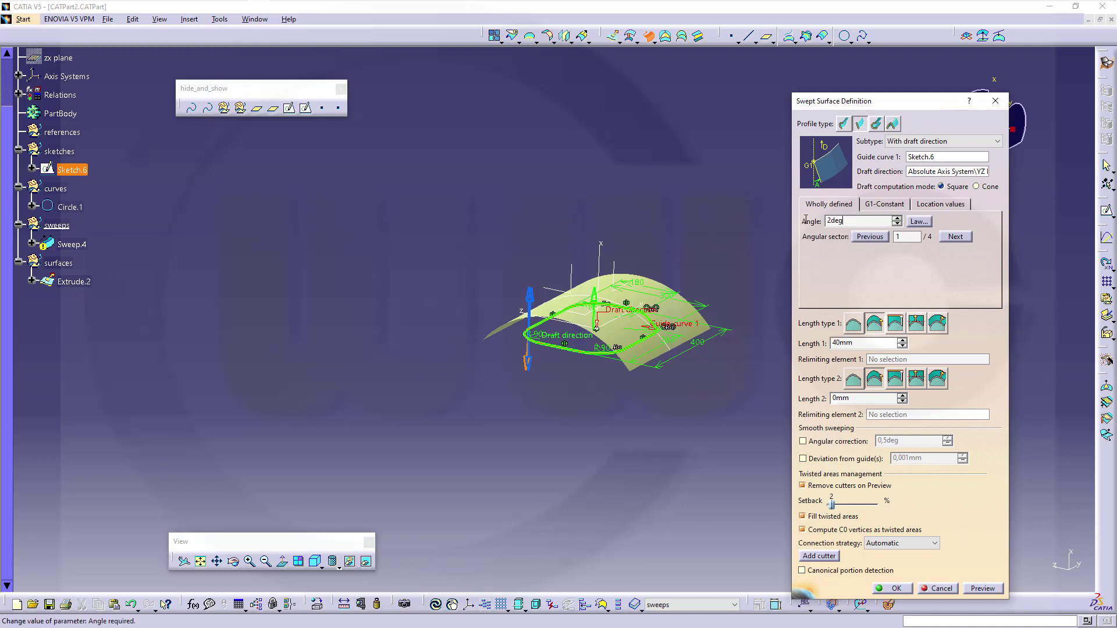
pyautogui.write('20')
pyautogui.press('Tab')
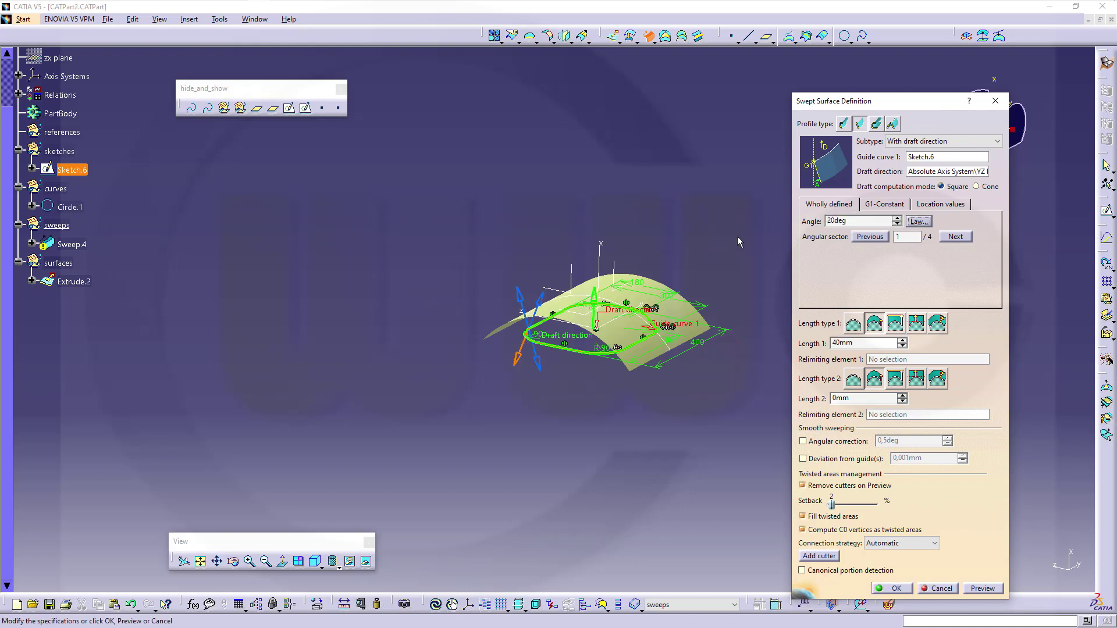
pyautogui.click(541, 300)
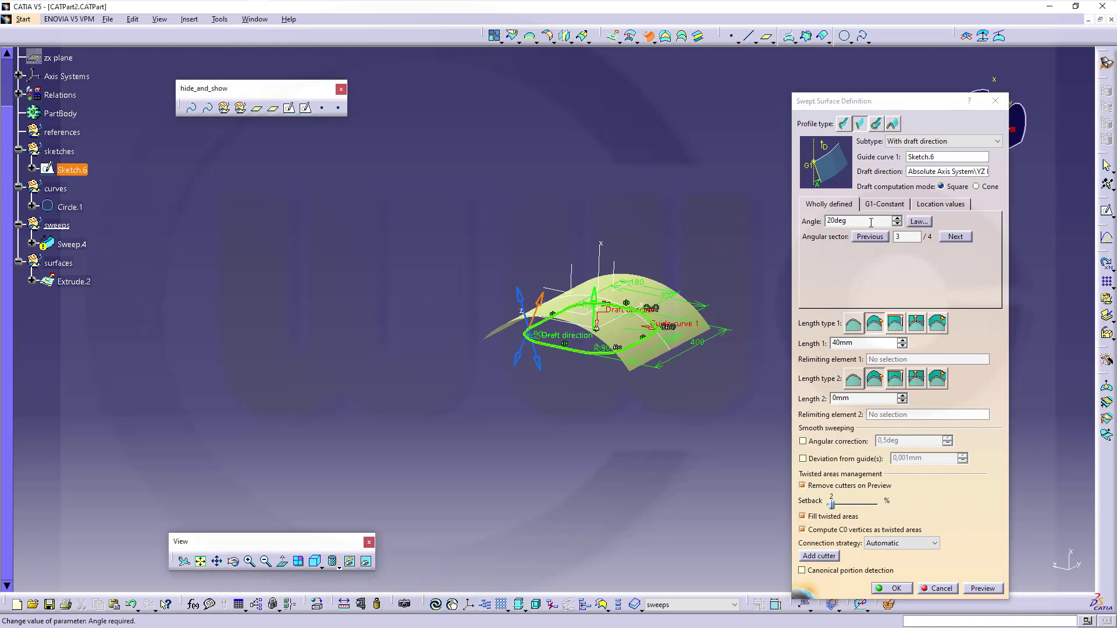
pyautogui.doubleClick(838, 221)
pyautogui.write('2')
pyautogui.press('Return')
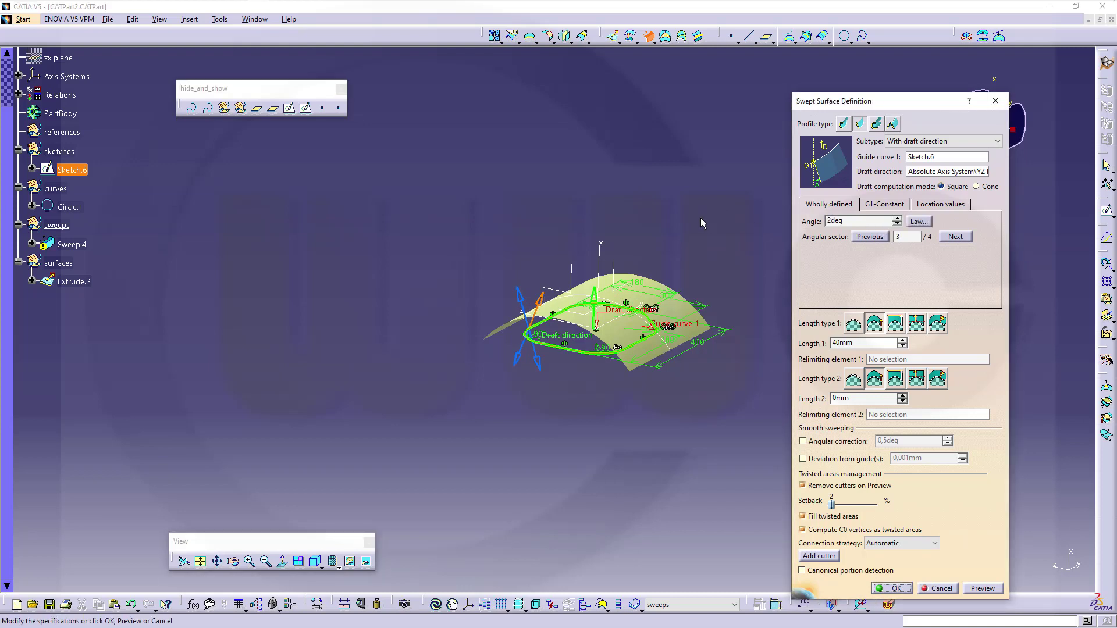
# Reopen the new sweep's definition to check its length and angle settings, and inspect the swept wall under the arched surface.
pyautogui.moveTo(524, 372); pyautogui.dragTo(515, 386, button='middle')
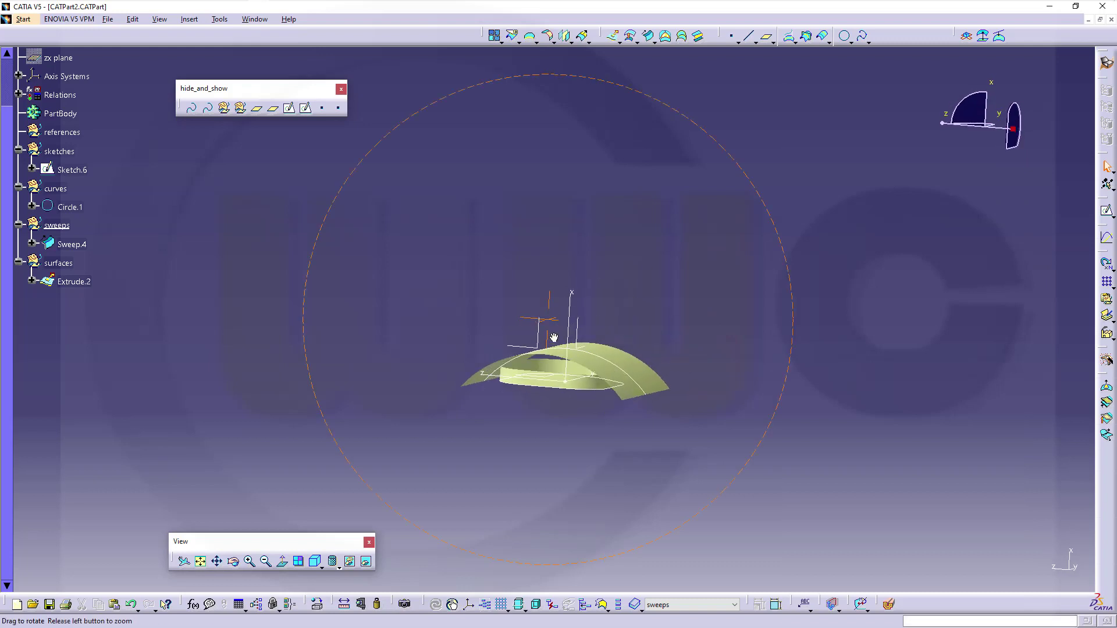
pyautogui.doubleClick(63, 244)
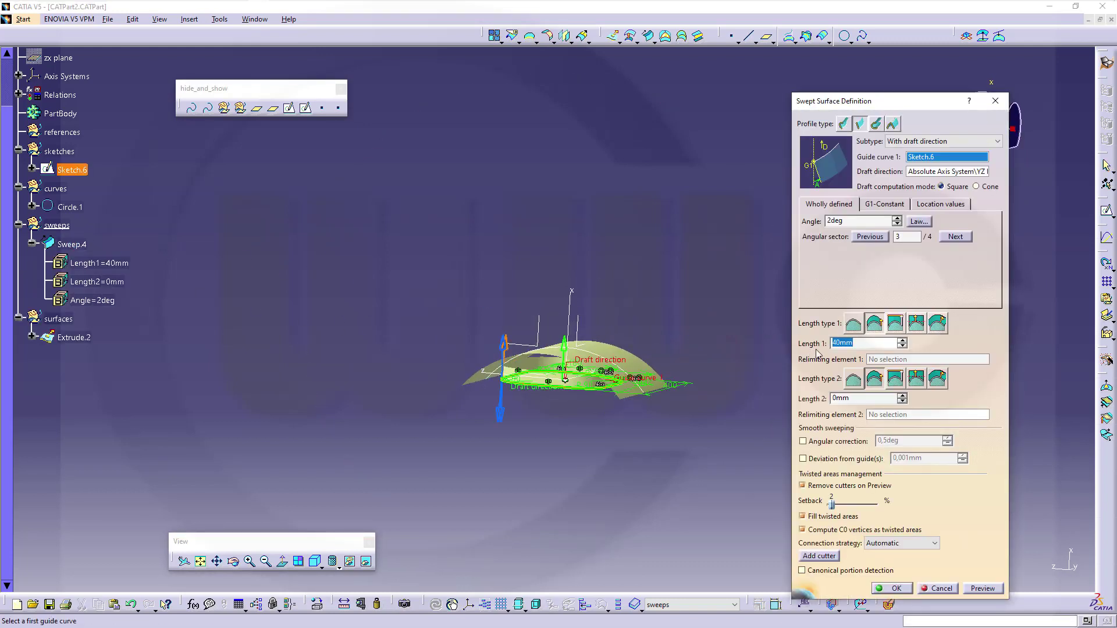
pyautogui.click(895, 589)
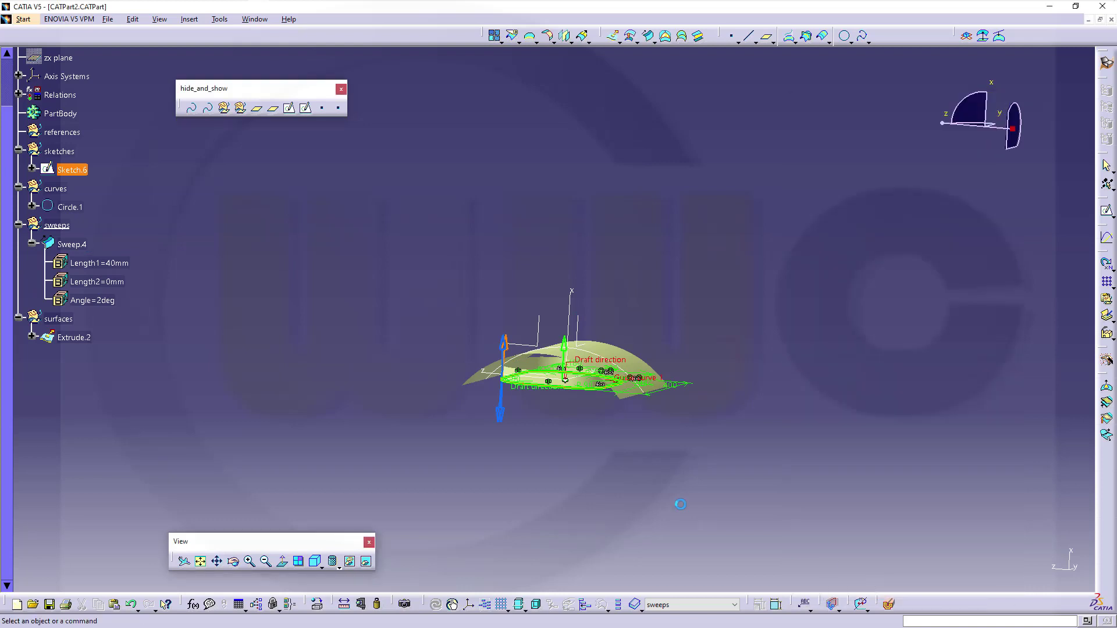
pyautogui.moveTo(612, 435); pyautogui.dragTo(591, 340, button='middle')
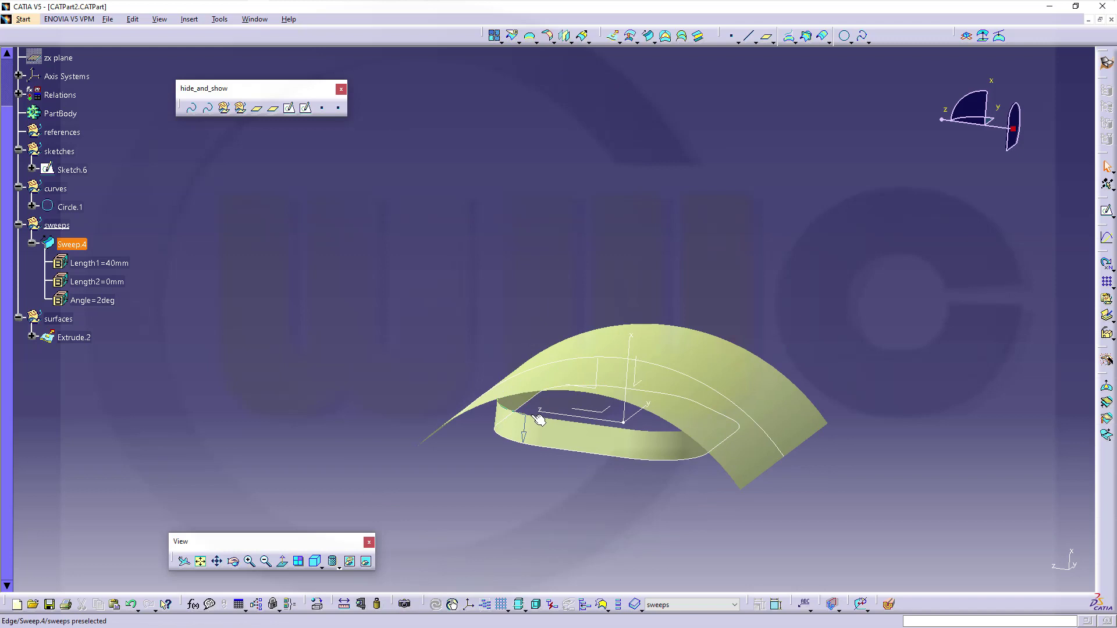
# Define the curves set as the in-work object and extract the sweep's upper edge with tangent continuity.
pyautogui.rightClick(68, 191)
pyautogui.click(130, 269)
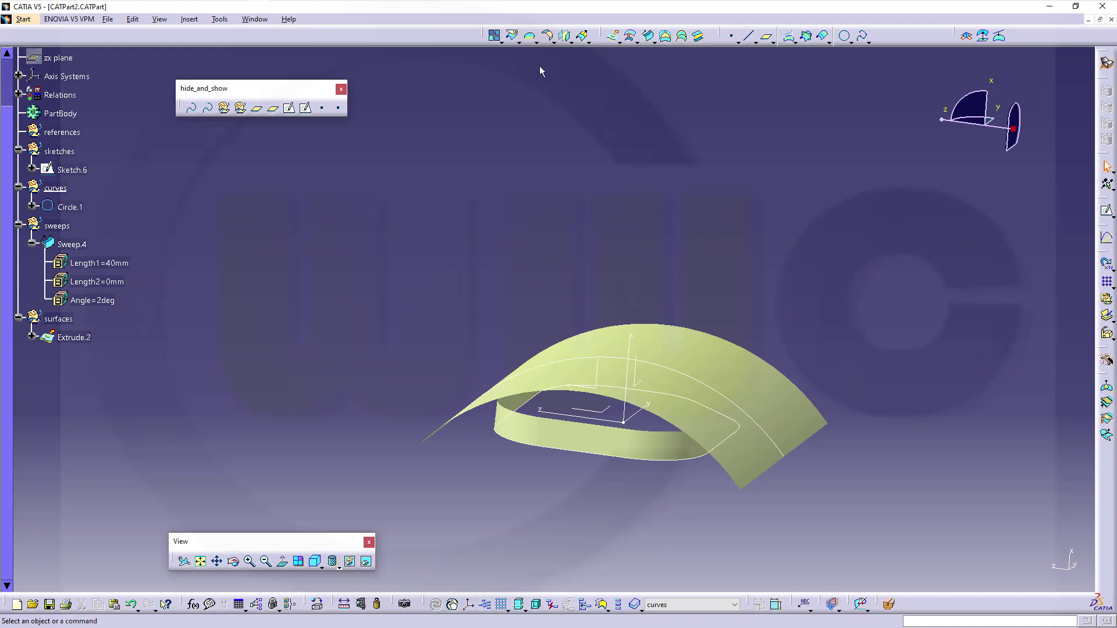
pyautogui.click(536, 41)
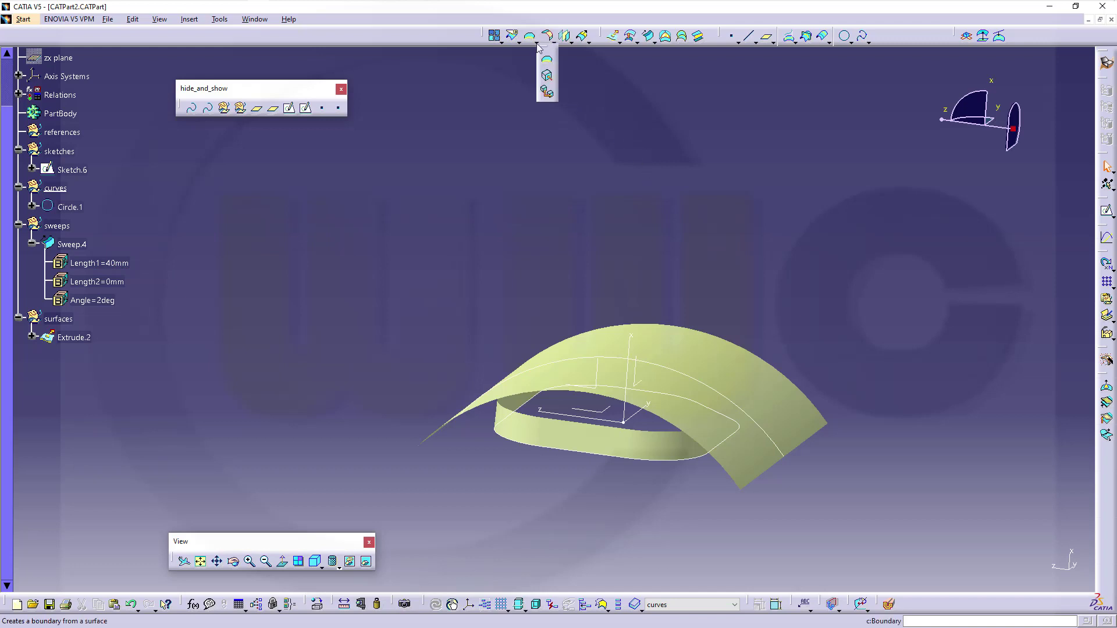
pyautogui.click(549, 77)
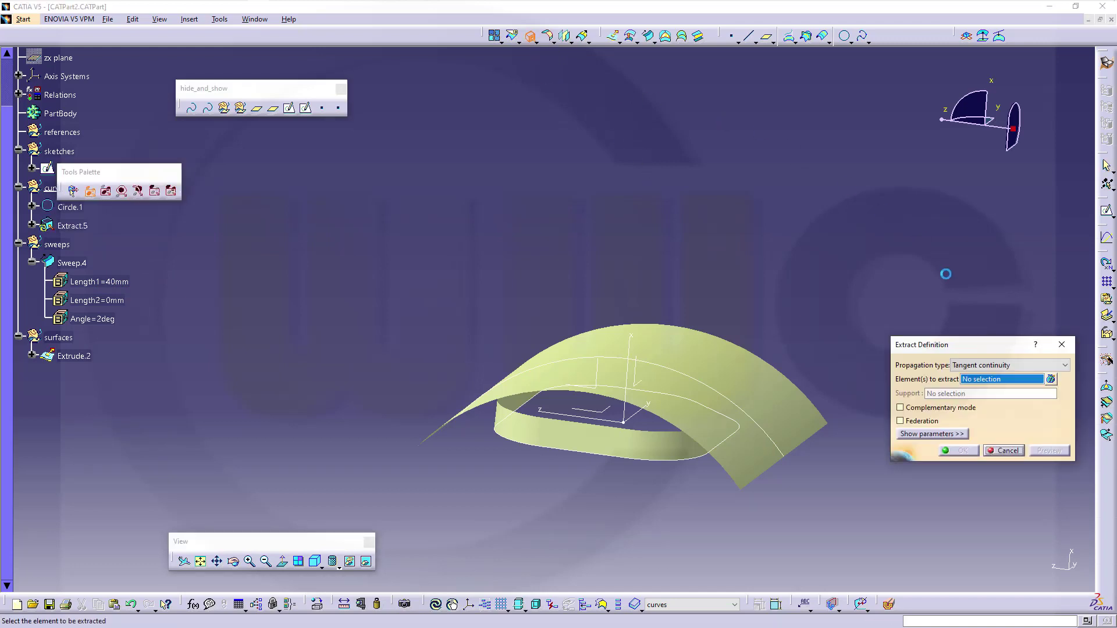
pyautogui.click(592, 429)
pyautogui.click(959, 451)
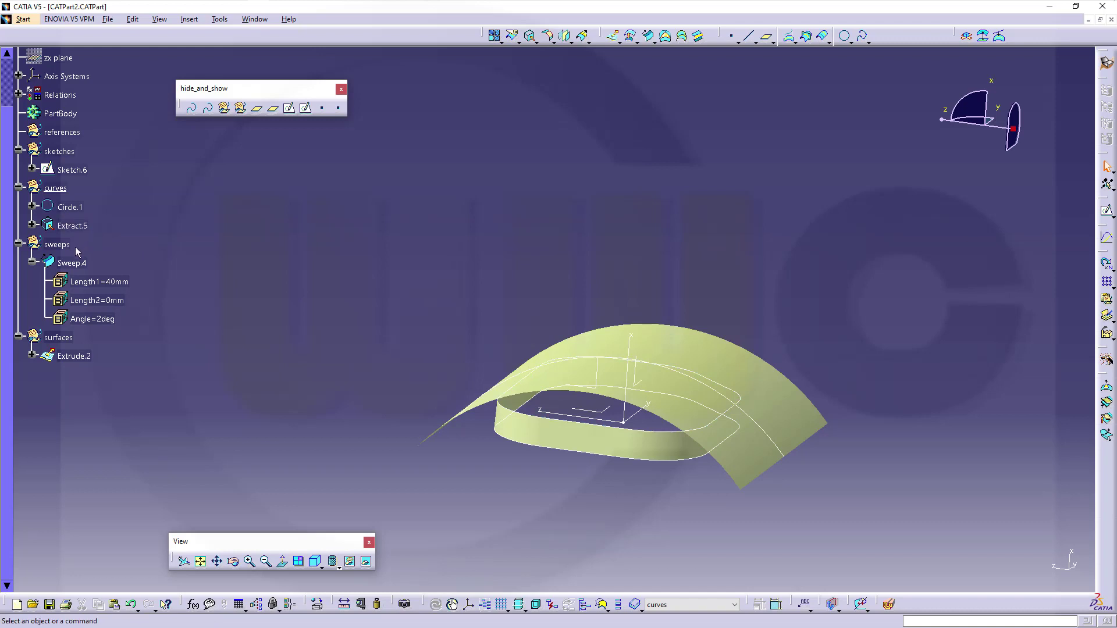
# Hide the 40 mm sweep and start a new sweep with the rounded profile sketch as guide curve and the YZ plane as draft direction.
pyautogui.rightClick(68, 265)
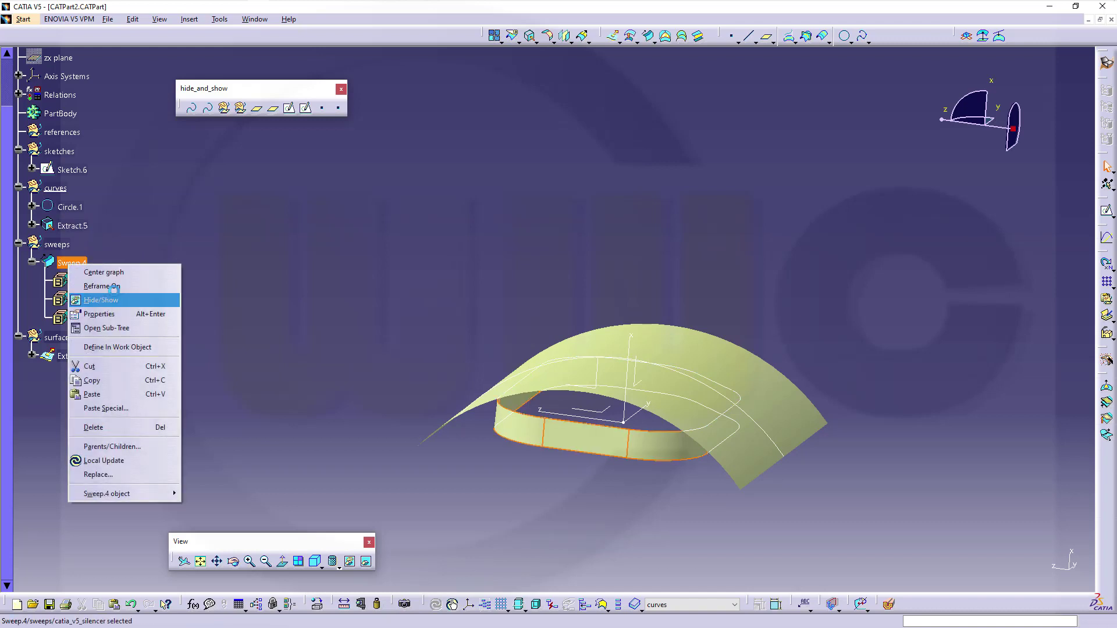
pyautogui.click(100, 300)
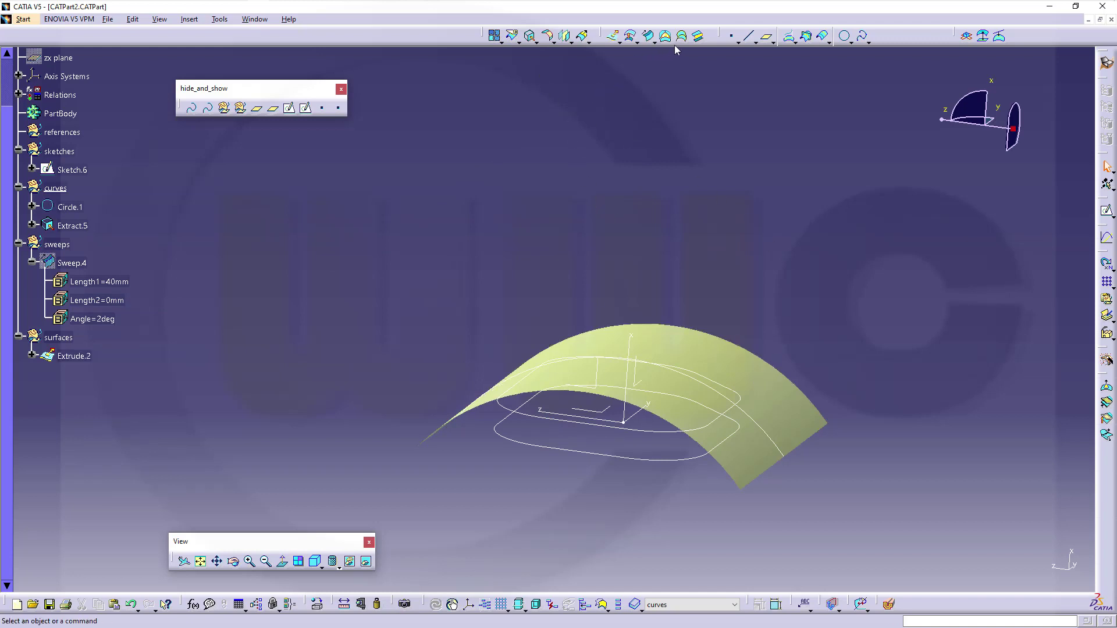
pyautogui.click(650, 37)
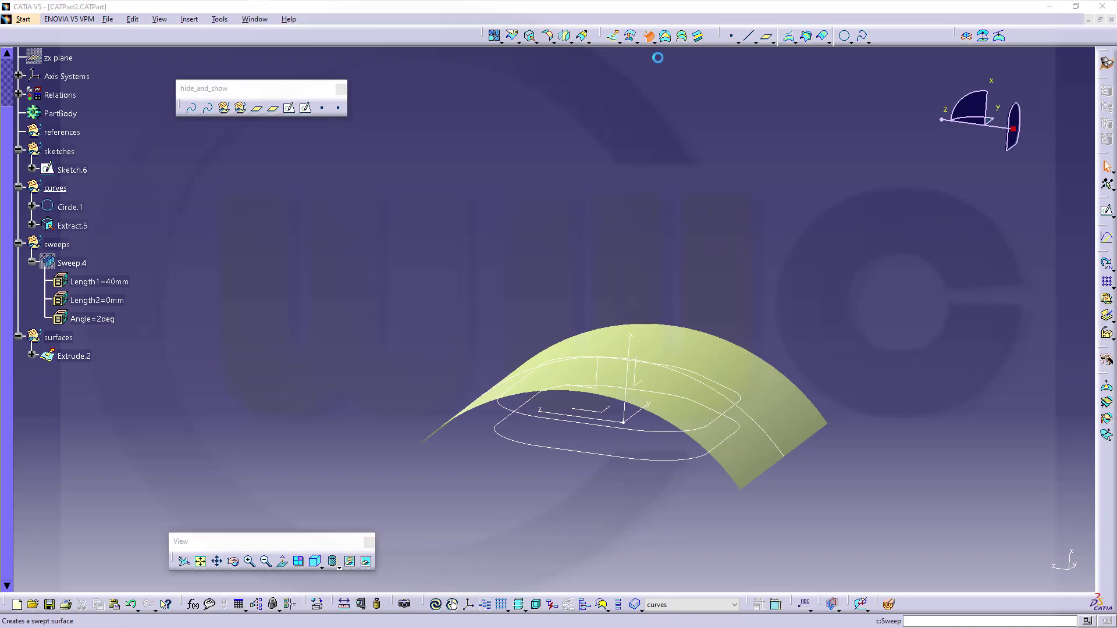
pyautogui.click(606, 457)
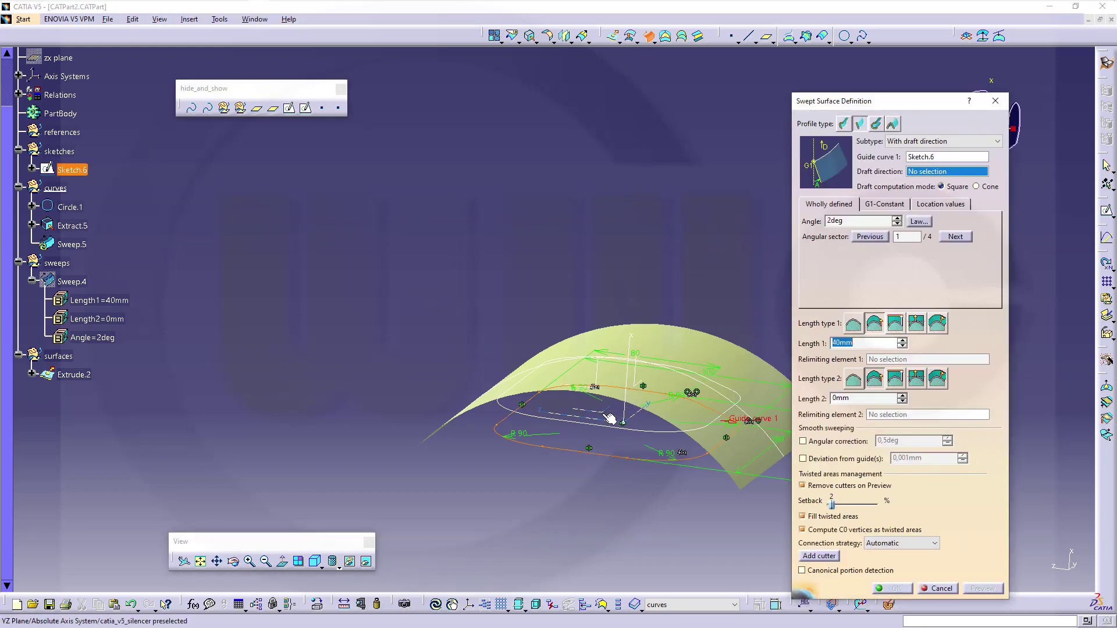
pyautogui.click(518, 424)
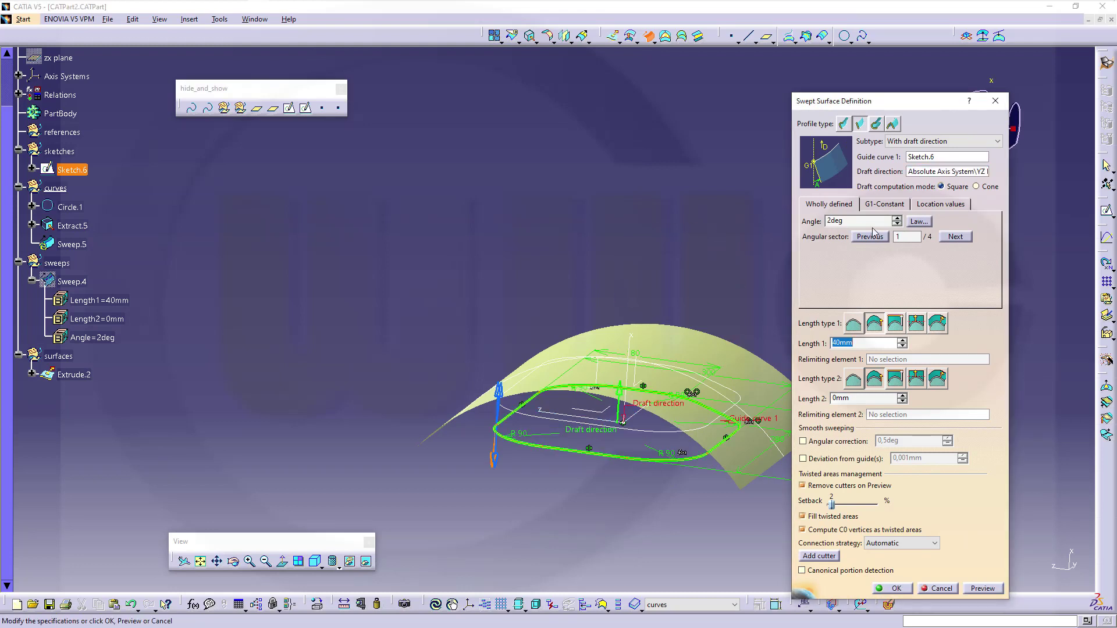
# Set the draft angle temporarily to 20 degrees to pick angular sector 3, and return the angle to 2 degrees.
pyautogui.doubleClick(855, 221)
pyautogui.write('20')
pyautogui.press('Tab')
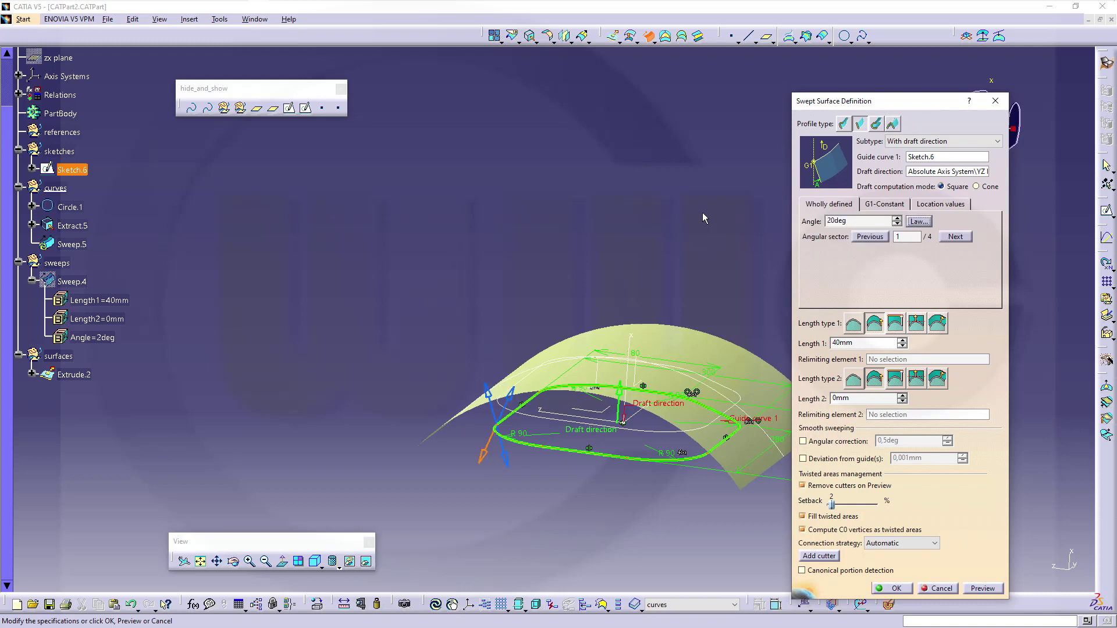
pyautogui.click(510, 395)
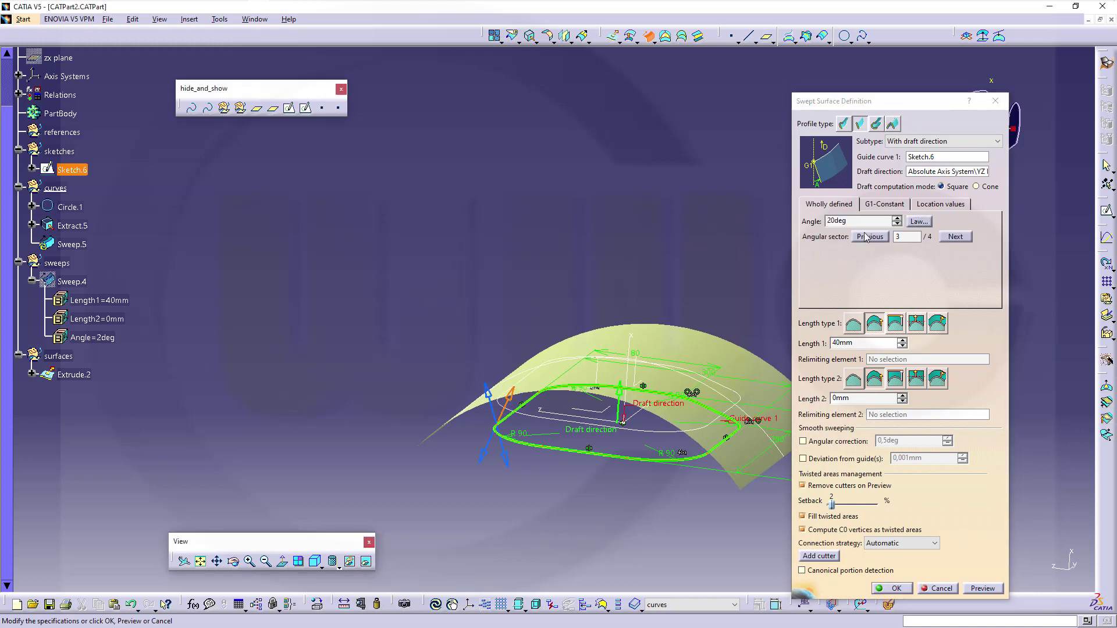
pyautogui.click(812, 222)
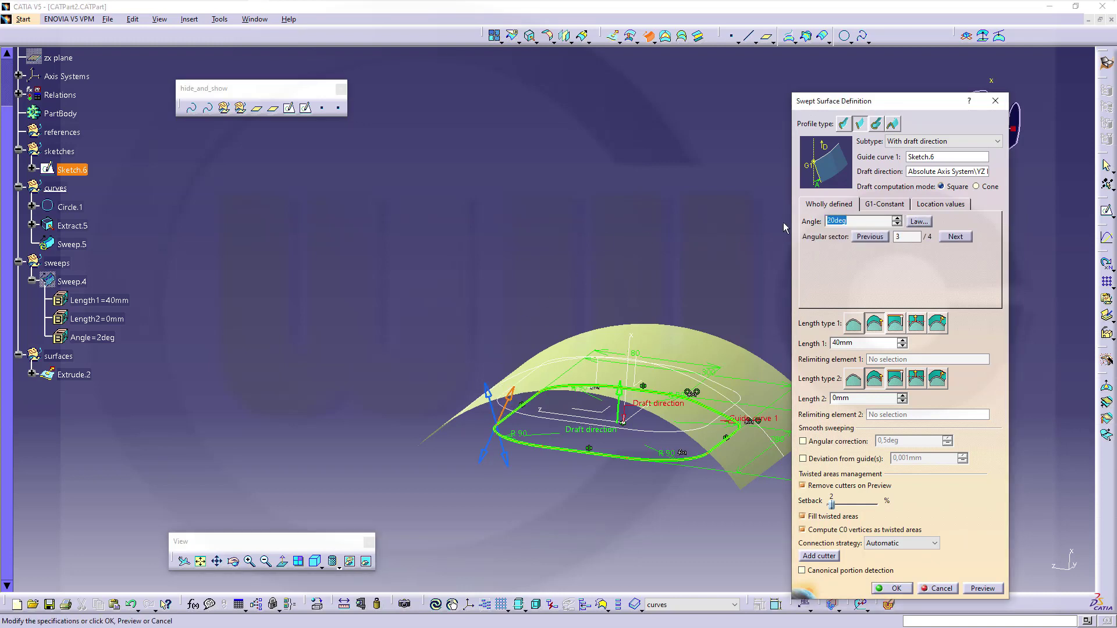
pyautogui.write('2')
pyautogui.press('Tab')
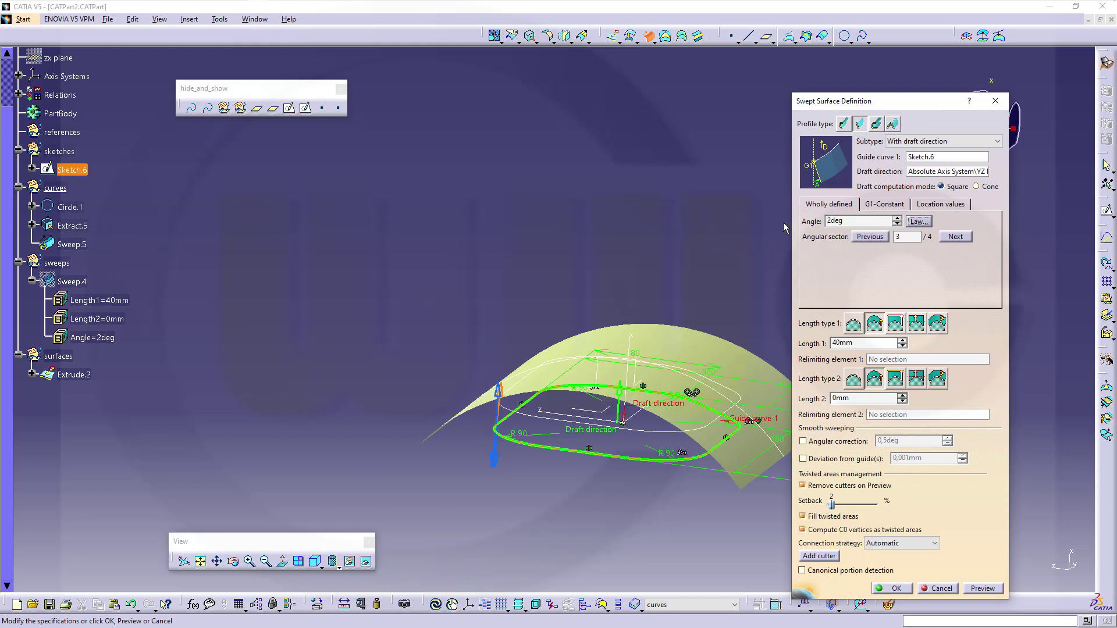
# Set the sweep's first length type to end at the arched extruded surface as relimiting element, and create the sweep.
pyautogui.click(896, 326)
pyautogui.click(704, 349)
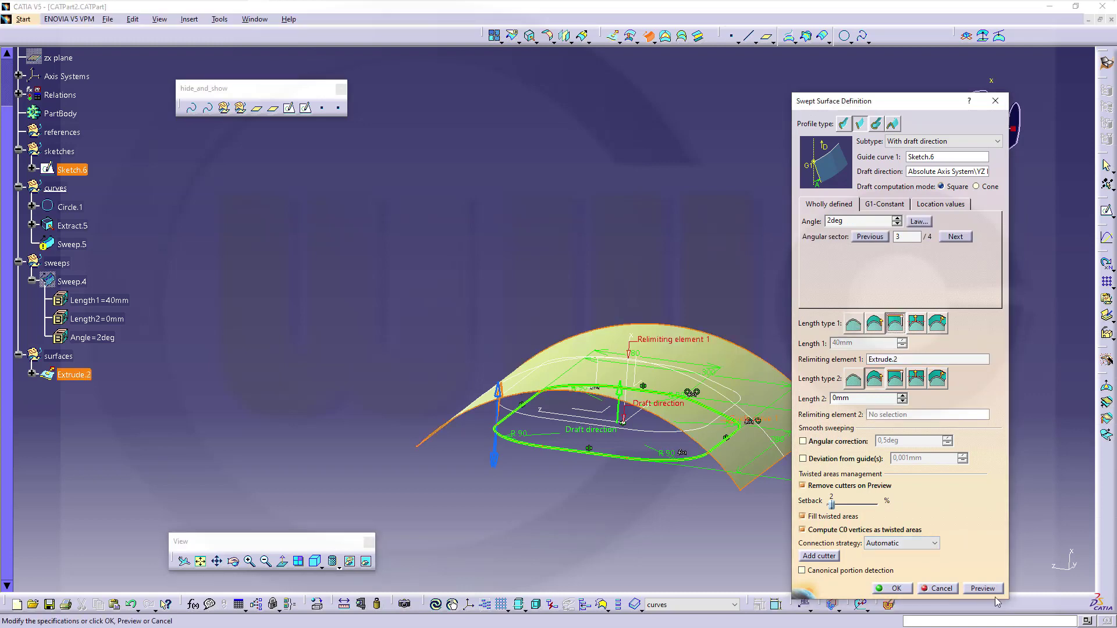
pyautogui.click(894, 589)
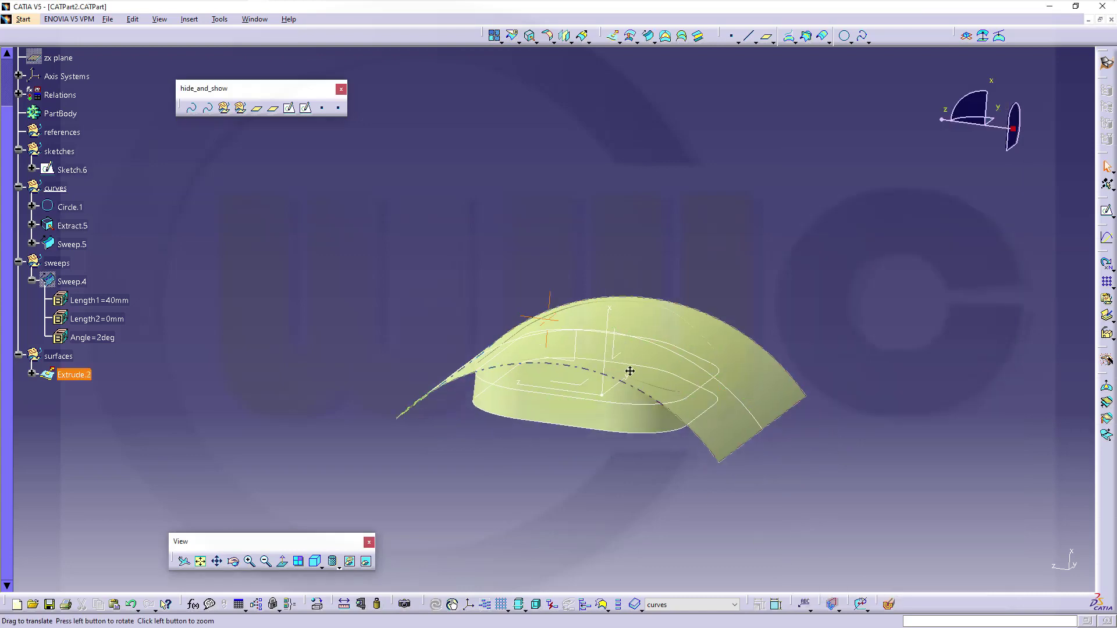
pyautogui.moveTo(630, 371); pyautogui.dragTo(506, 454, button='middle')
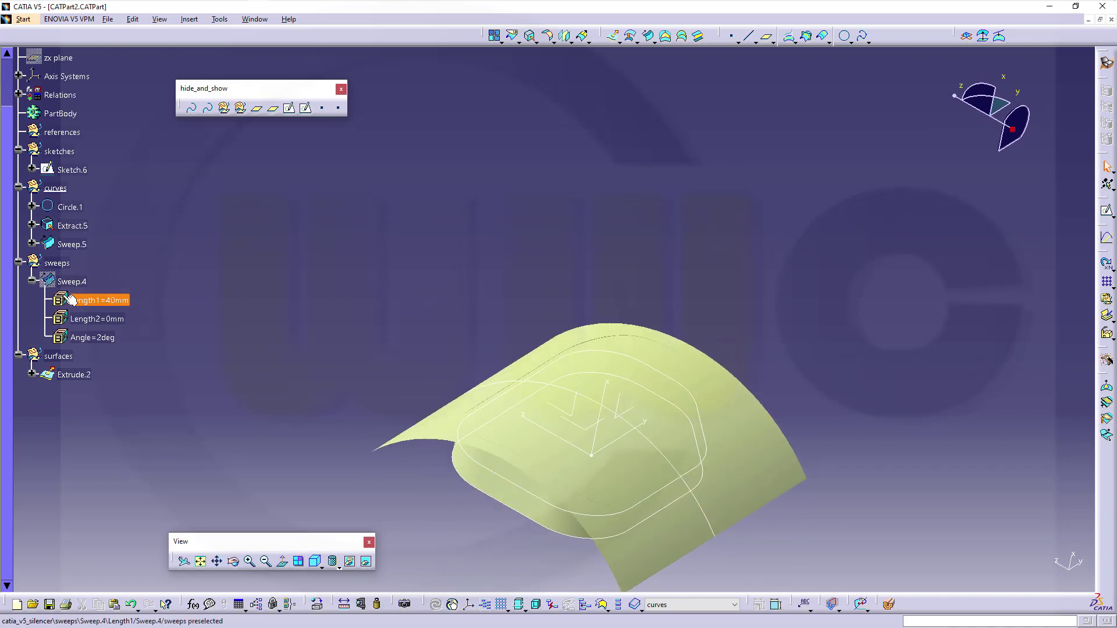
# Move the new sweep from the curves set into the sweeps set, and define the surfaces set as the in-work object.
pyautogui.click(71, 245)
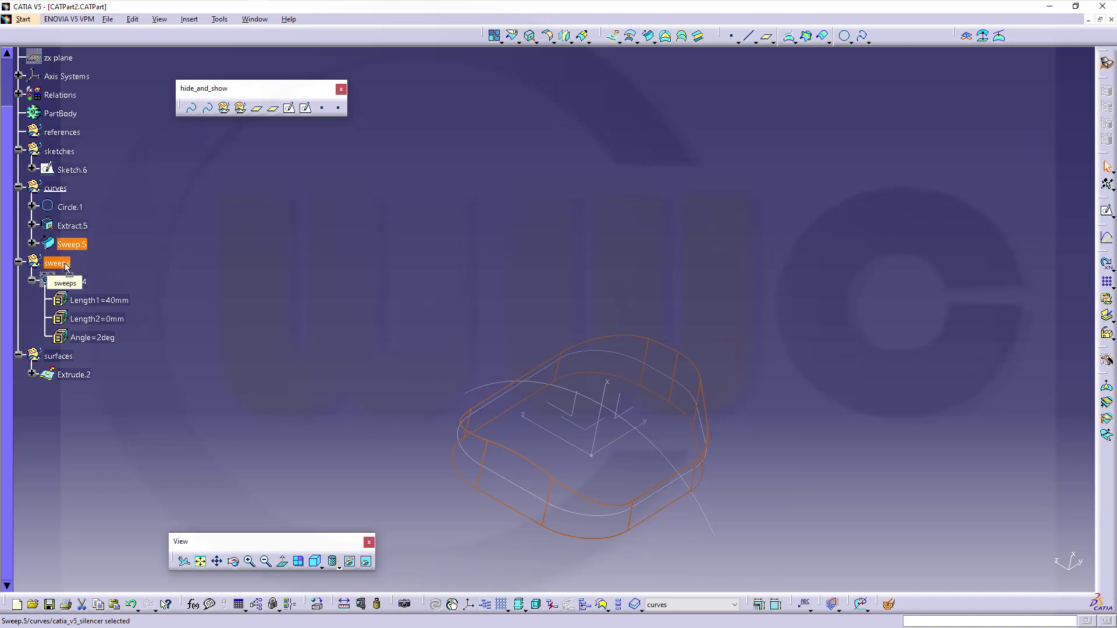
pyautogui.moveTo(66, 267); pyautogui.dragTo(66, 264)
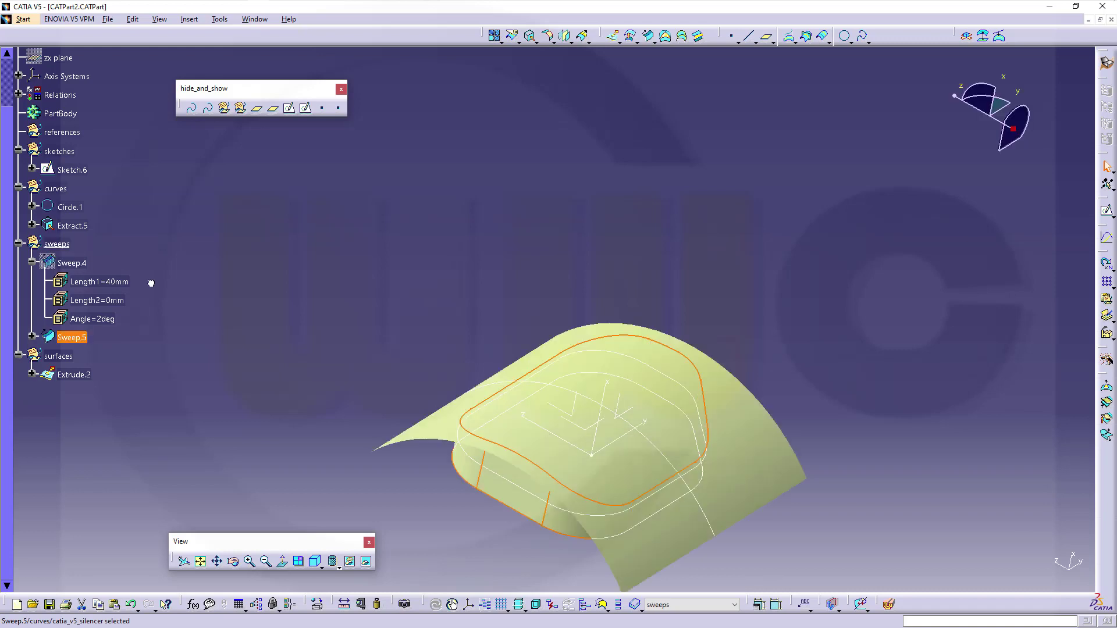
pyautogui.rightClick(57, 356)
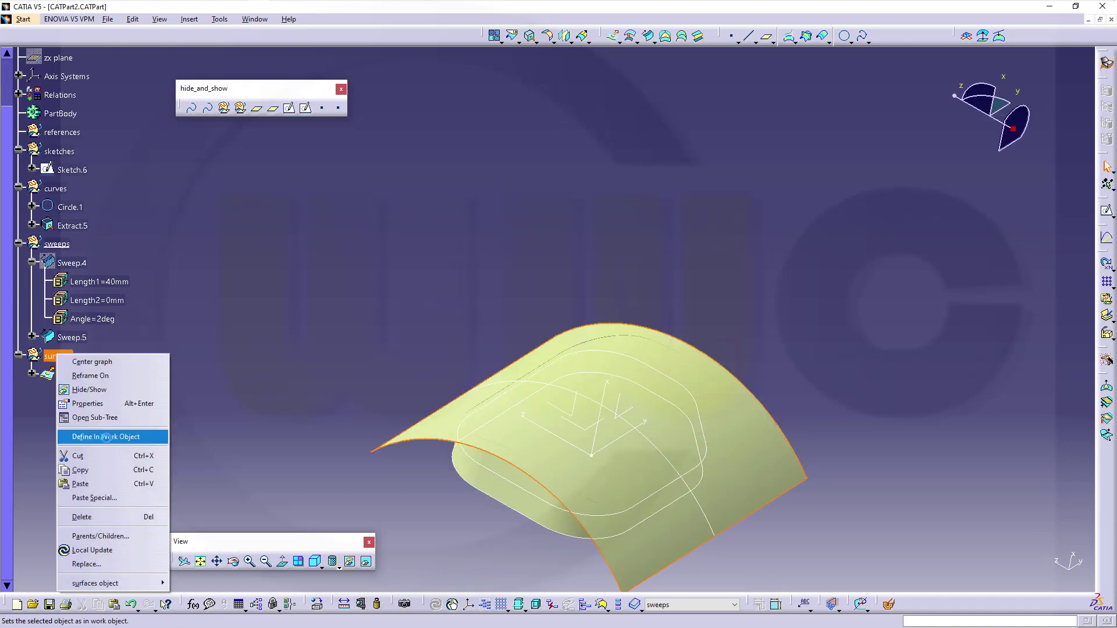
pyautogui.click(105, 437)
pyautogui.moveTo(553, 270); pyautogui.dragTo(566, 243, button='middle')
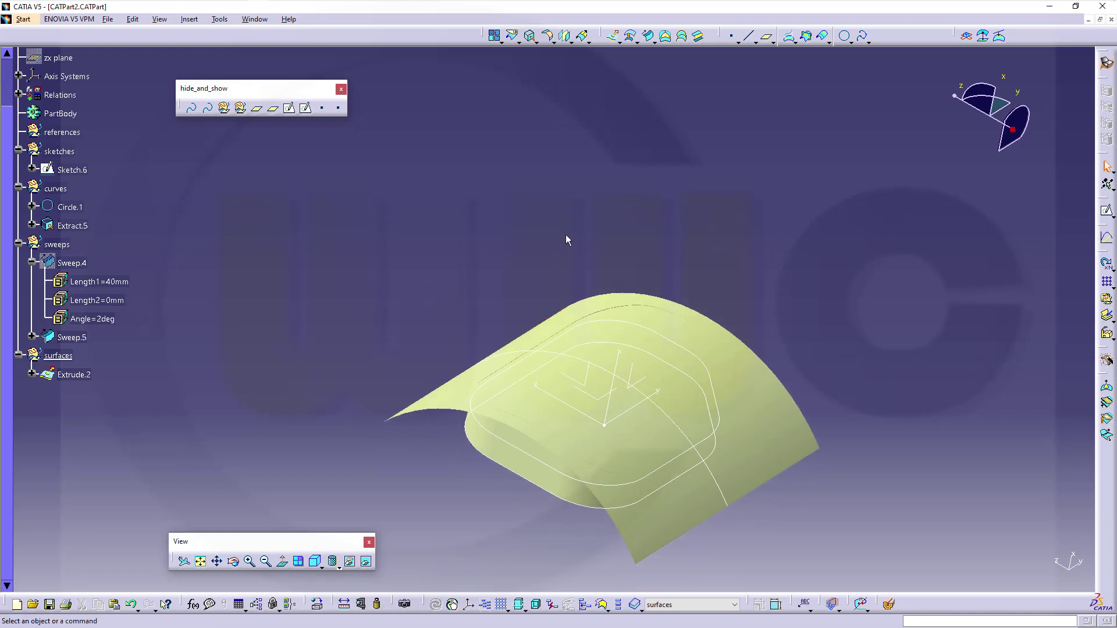
# Display the model shaded with edges, and start a BiTangent fillet with the arched extrusion as support 1 and the new sweep as support 2.
pyautogui.click(339, 567)
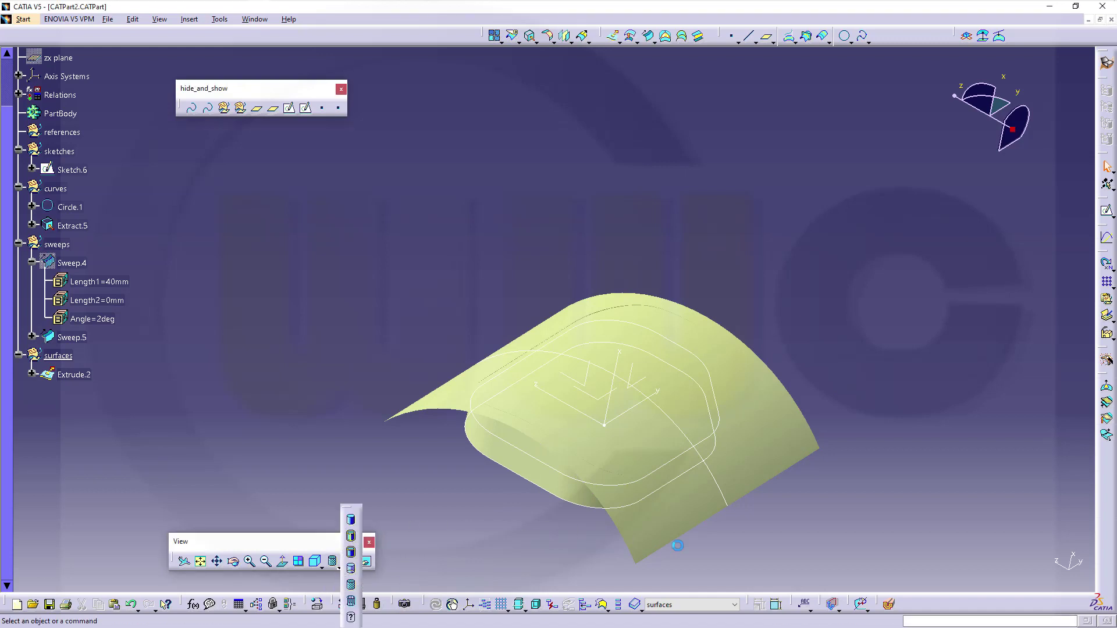
pyautogui.moveTo(885, 550)
pyautogui.mouseDown(button='middle')
pyautogui.moveTo(877, 559)
pyautogui.moveTo(836, 531)
pyautogui.moveTo(784, 520)
pyautogui.moveTo(616, 185)
pyautogui.mouseUp(button='middle')
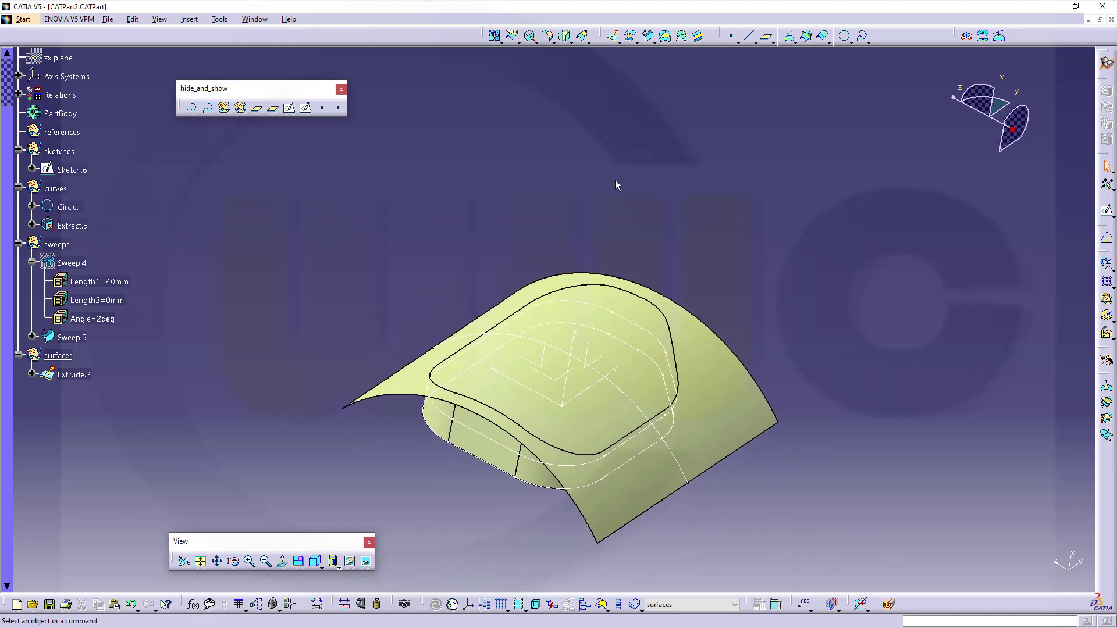
pyautogui.click(549, 37)
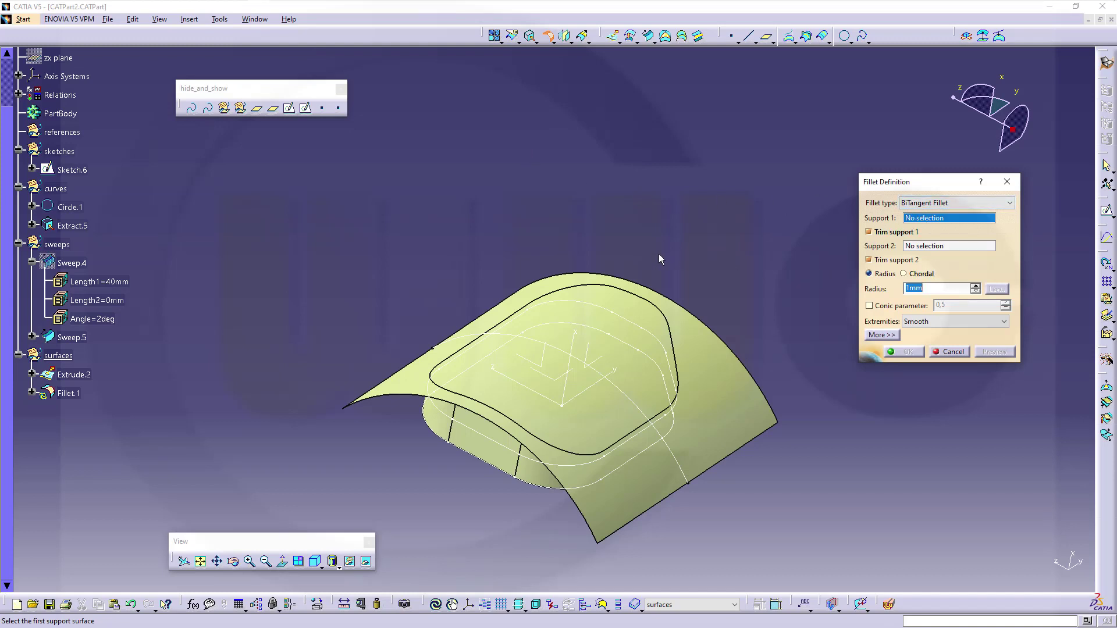
pyautogui.click(649, 320)
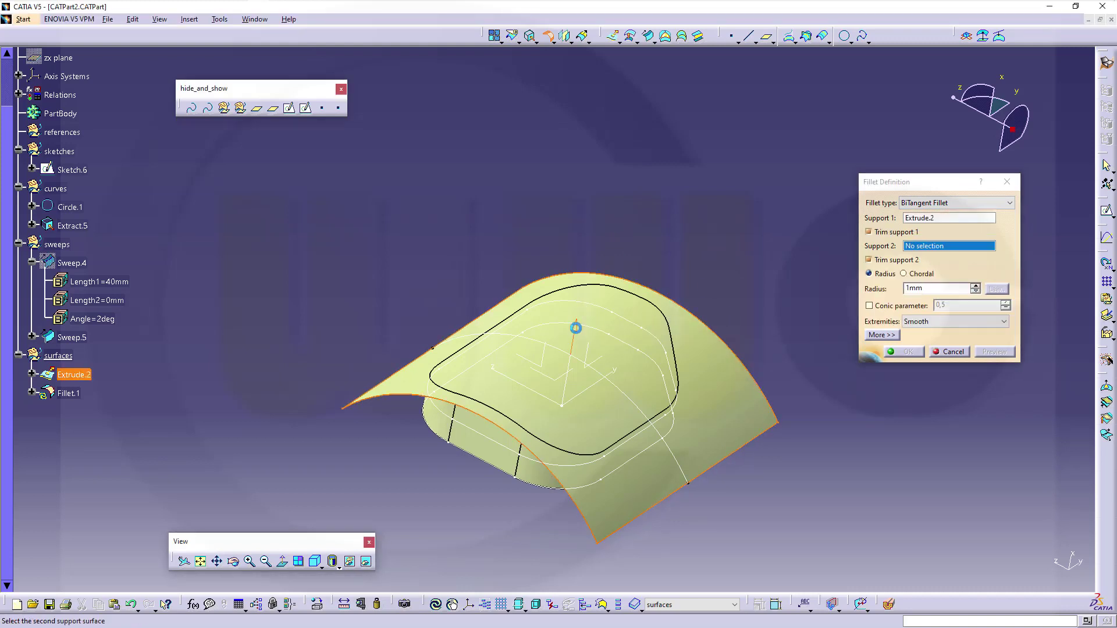
pyautogui.moveTo(624, 259); pyautogui.dragTo(660, 226, button='middle')
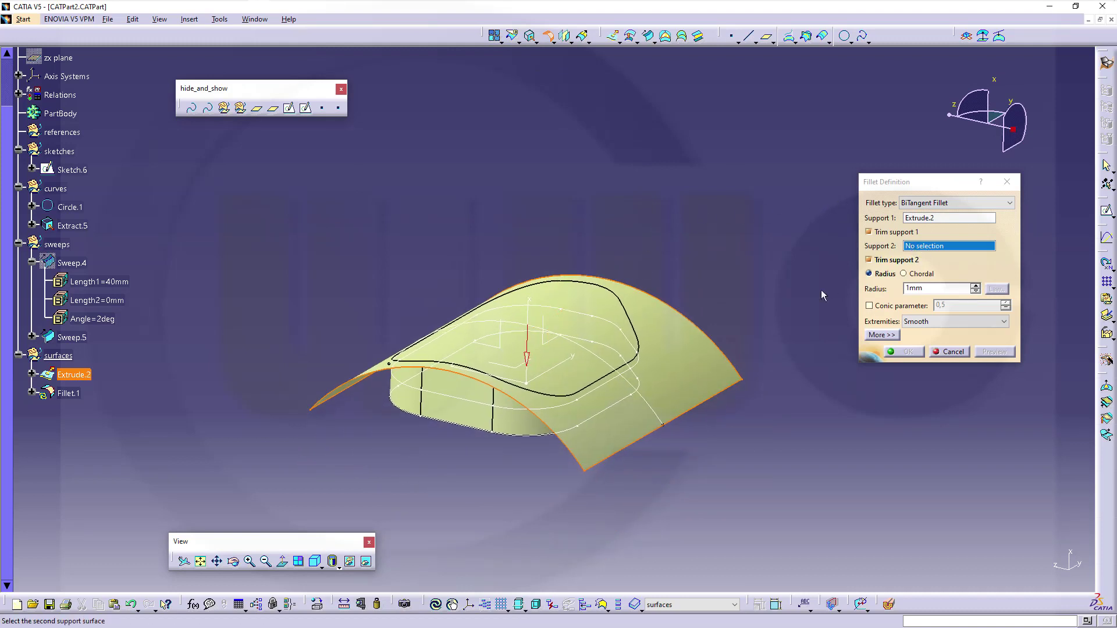
pyautogui.click(476, 420)
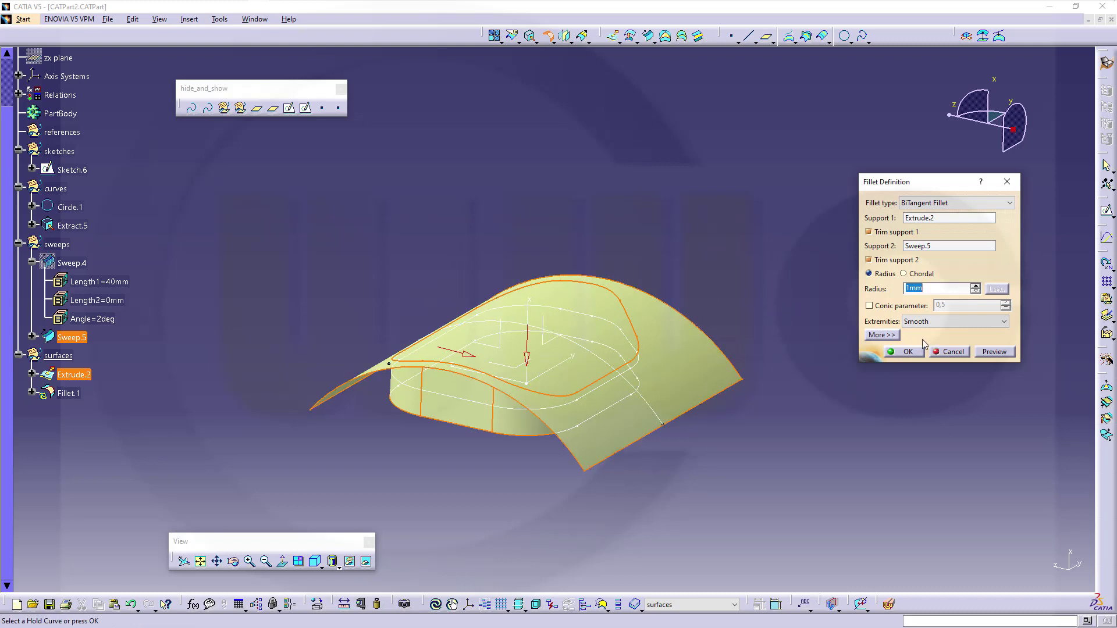
# Assign the extracted edge as the fillet's hold curve and the rounded profile sketch as its spine, and create the fillet.
pyautogui.click(889, 336)
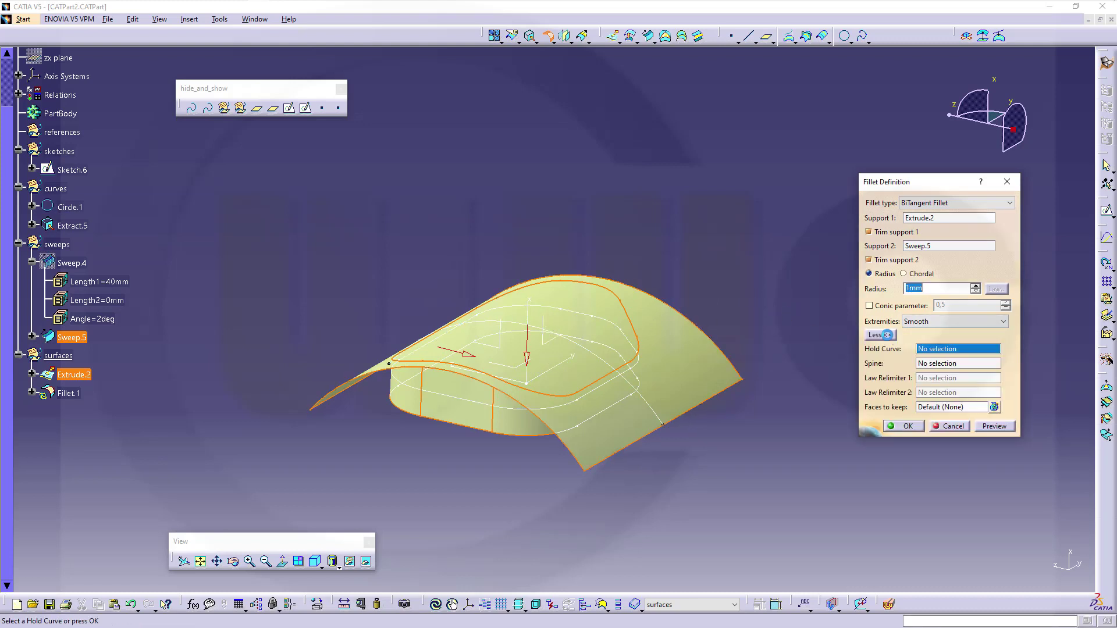
pyautogui.click(938, 355)
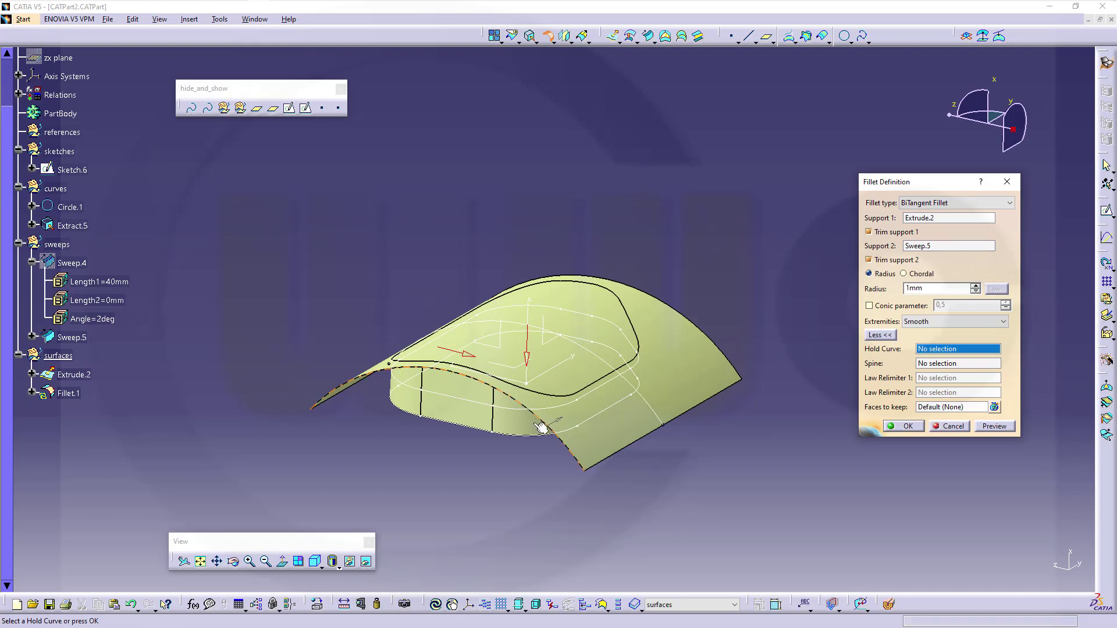
pyautogui.click(507, 414)
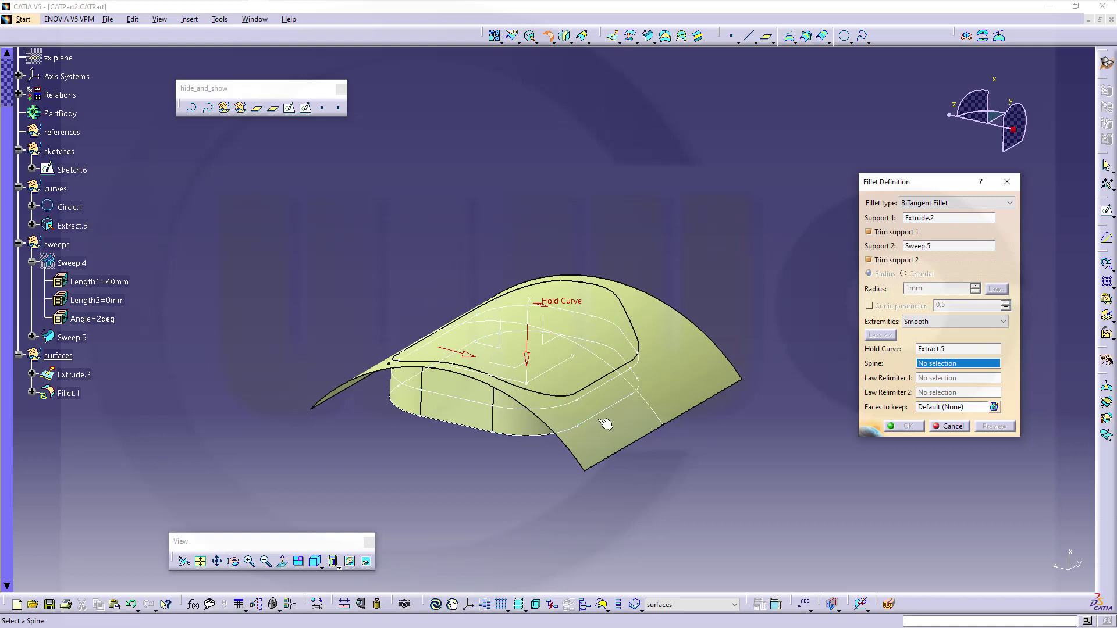
pyautogui.click(600, 418)
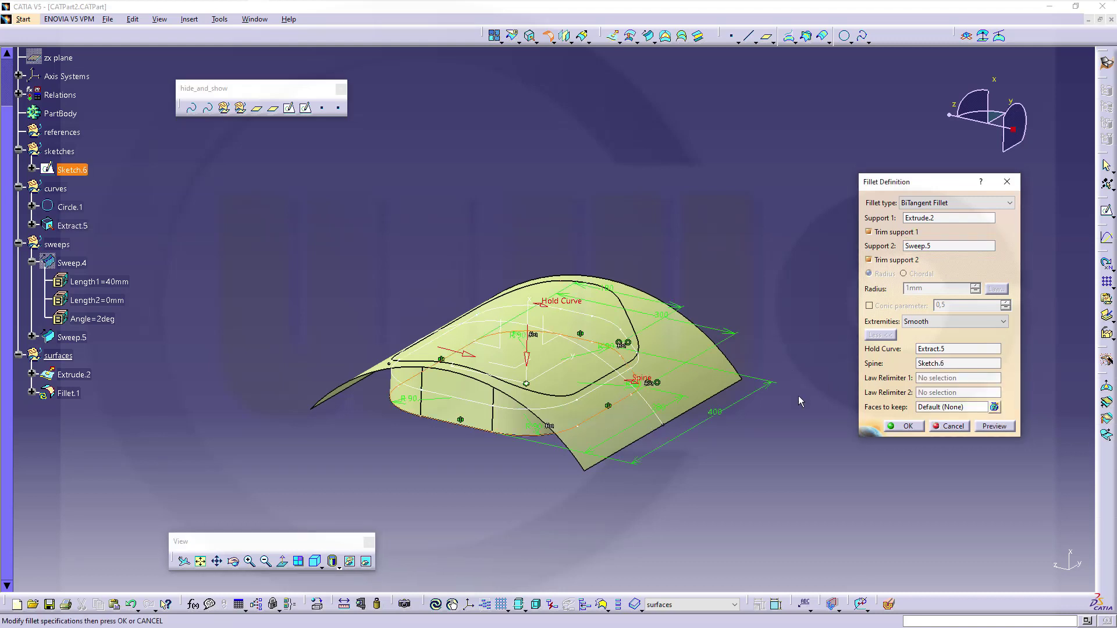
pyautogui.click(997, 427)
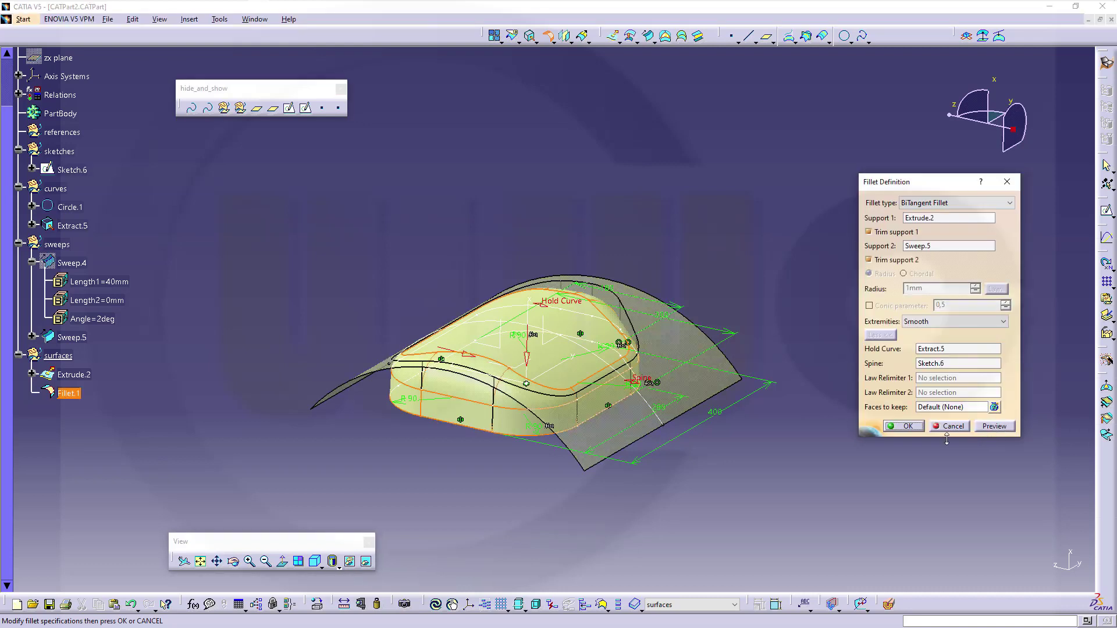
pyautogui.click(899, 426)
# Hide the circle arc and the extracted edge curve around the filleted surface.
pyautogui.moveTo(723, 382); pyautogui.dragTo(667, 428, button='middle')
pyautogui.click(656, 435)
pyautogui.rightClick(656, 432)
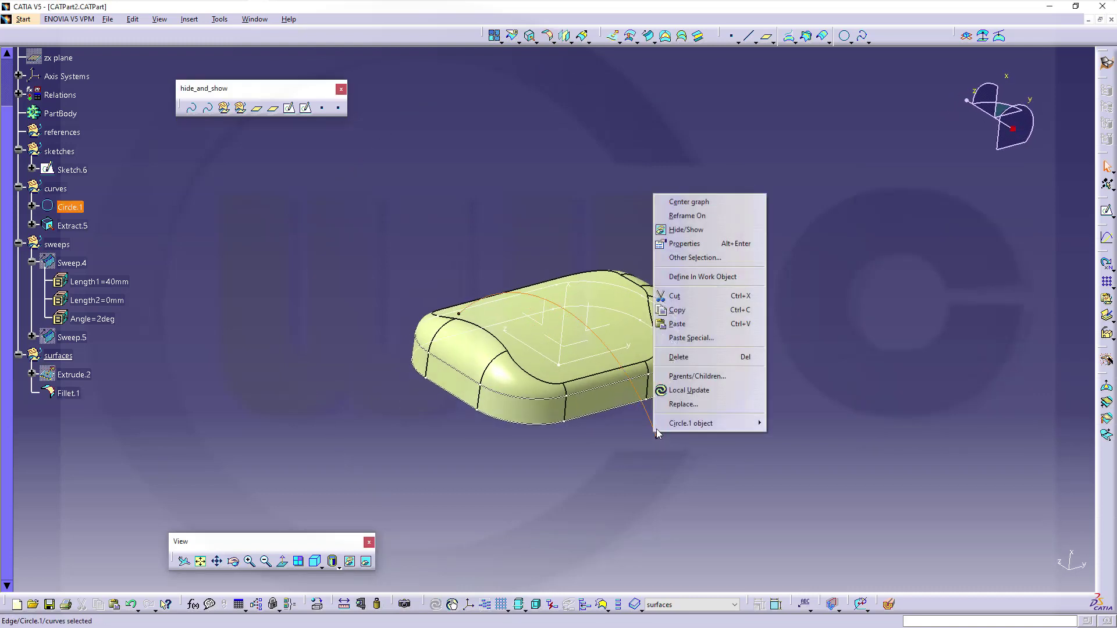
pyautogui.click(687, 230)
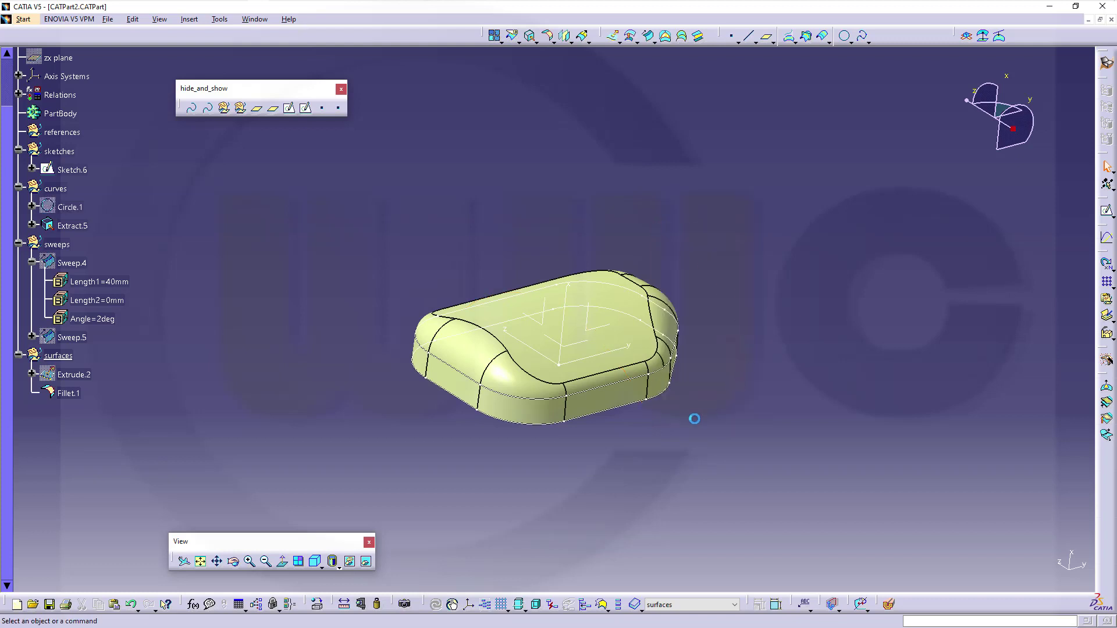
pyautogui.moveTo(694, 419); pyautogui.dragTo(707, 460, button='middle')
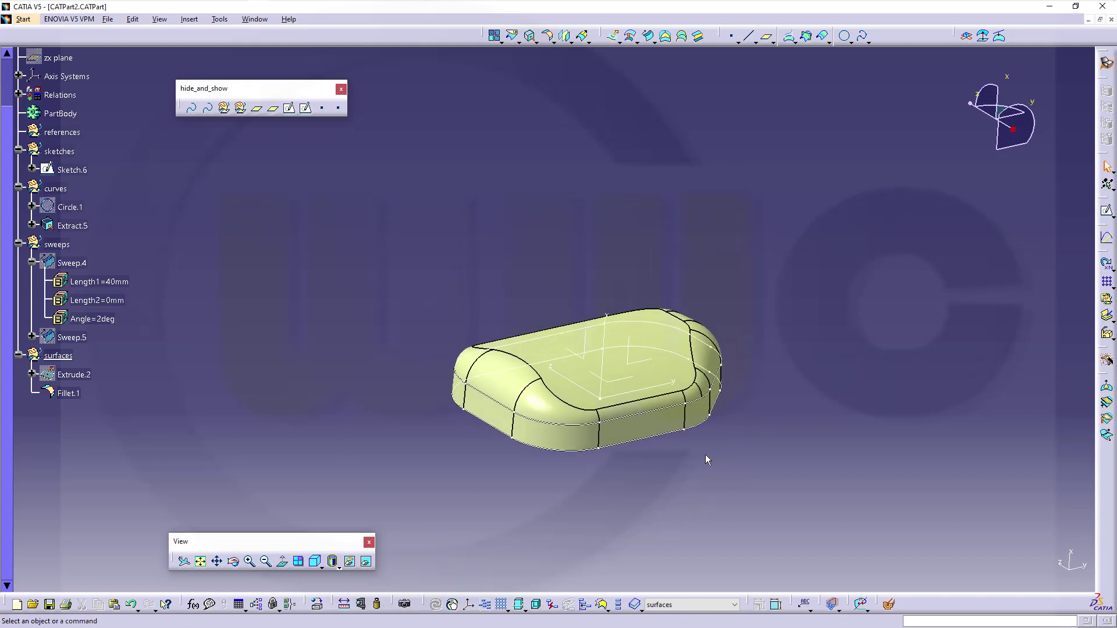
pyautogui.rightClick(638, 415)
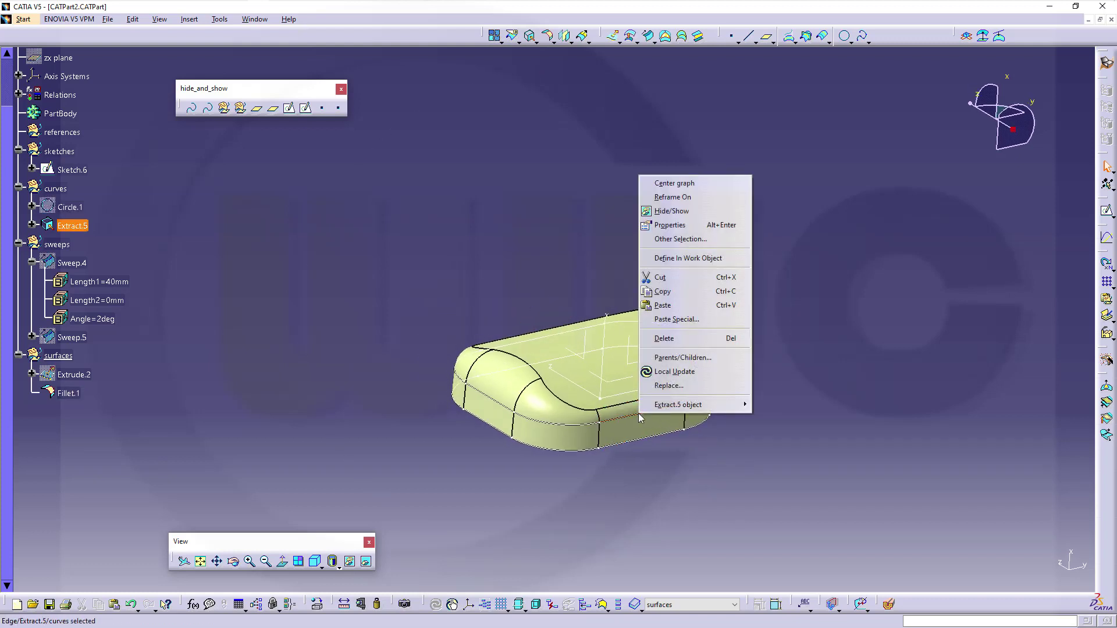
pyautogui.click(672, 211)
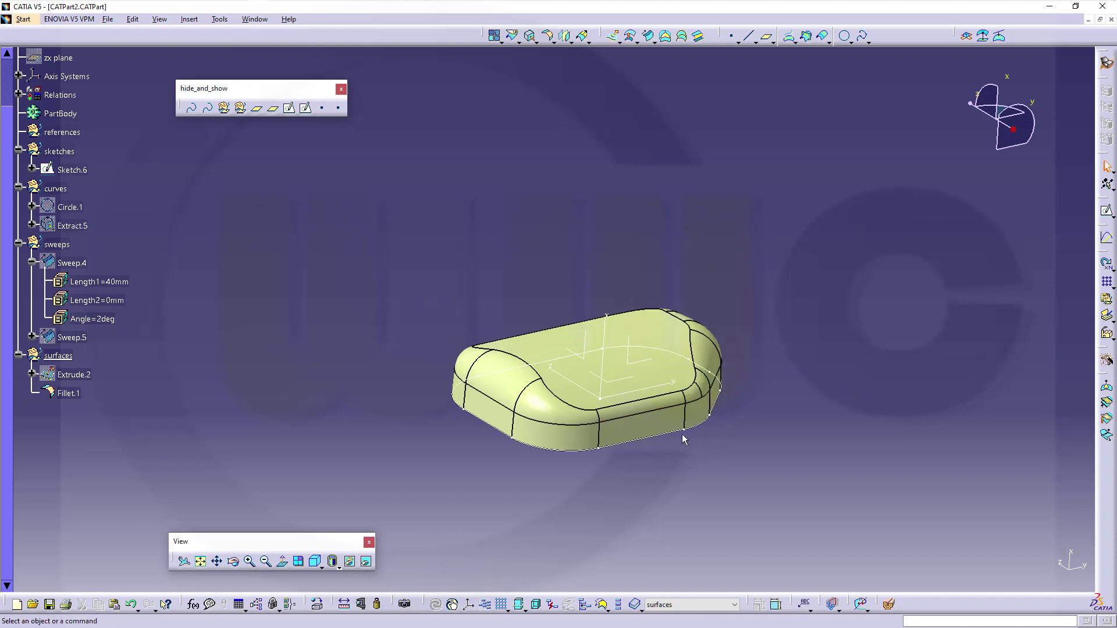
pyautogui.moveTo(661, 439); pyautogui.dragTo(625, 482, button='middle')
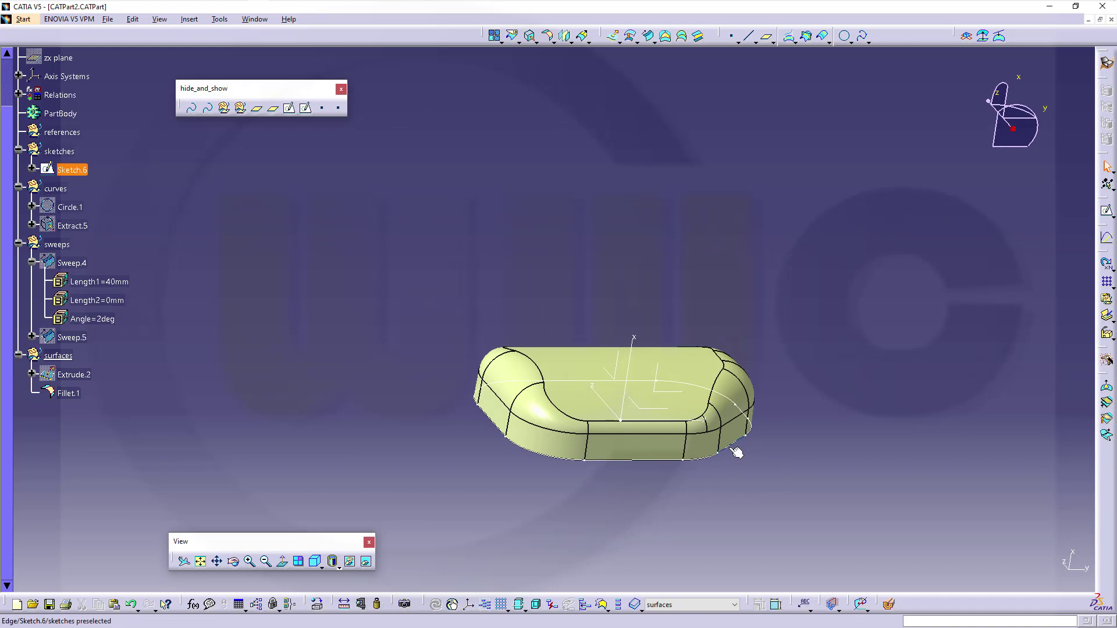
pyautogui.moveTo(410, 393); pyautogui.dragTo(512, 451, button='middle')
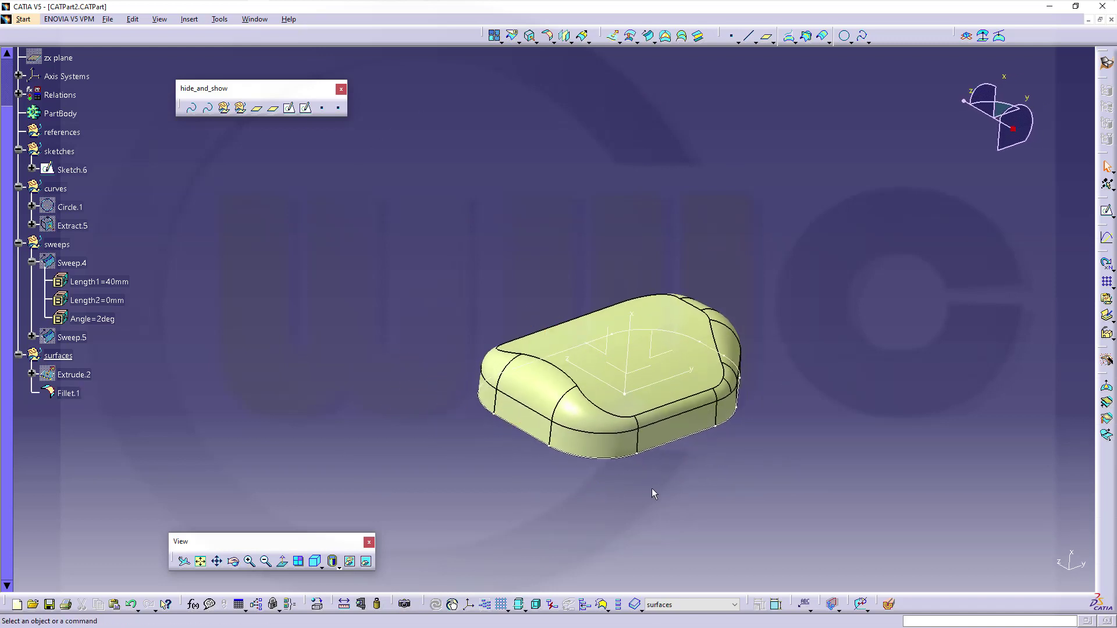
pyautogui.moveTo(623, 494); pyautogui.dragTo(478, 519, button='middle')
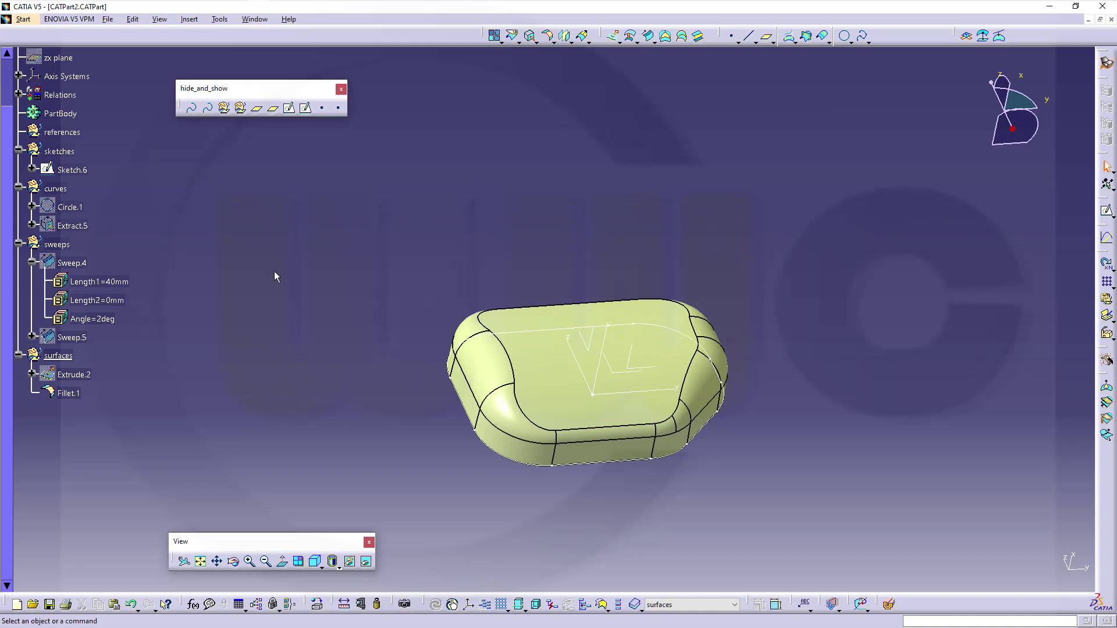
# Define the curves set as the in-work object and start a center-and-radius circle supported by the axis system's ZX plane.
pyautogui.rightClick(64, 188)
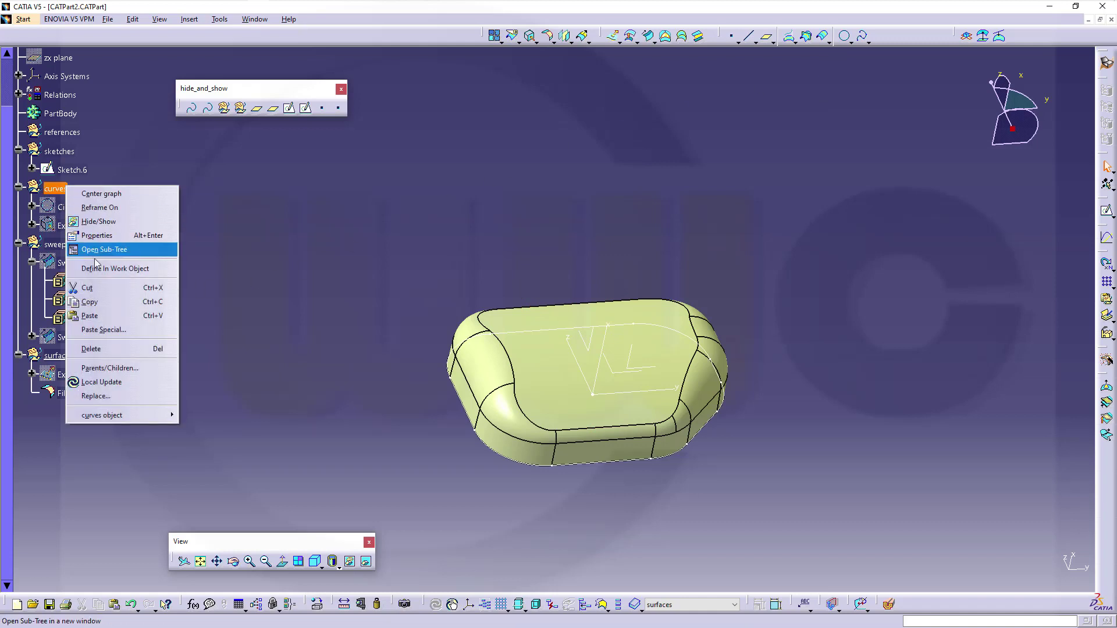
pyautogui.click(113, 268)
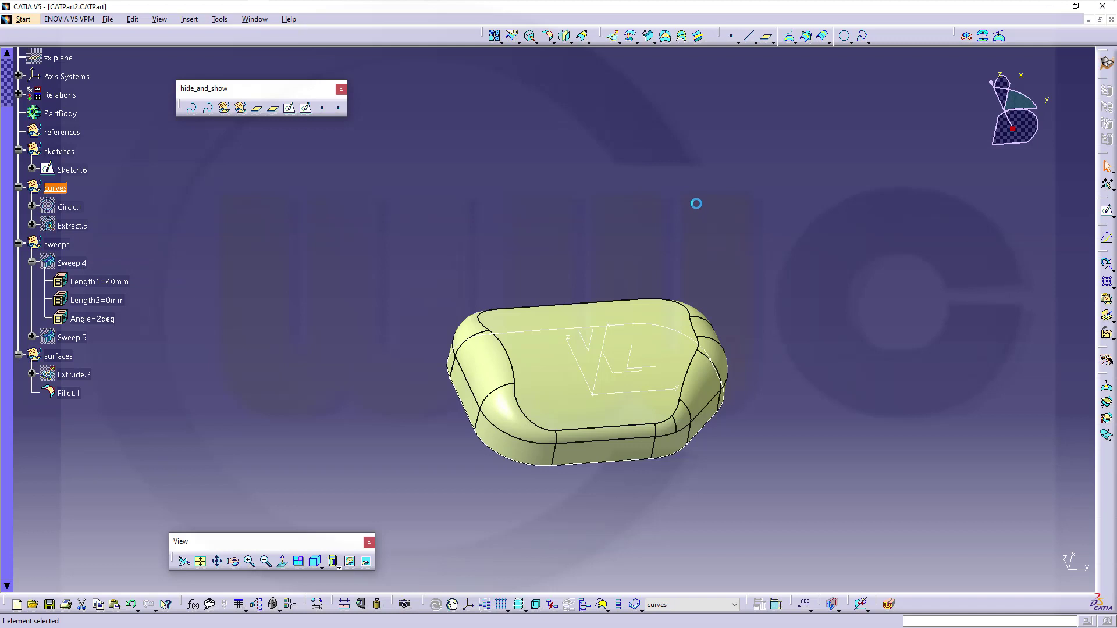
pyautogui.click(845, 36)
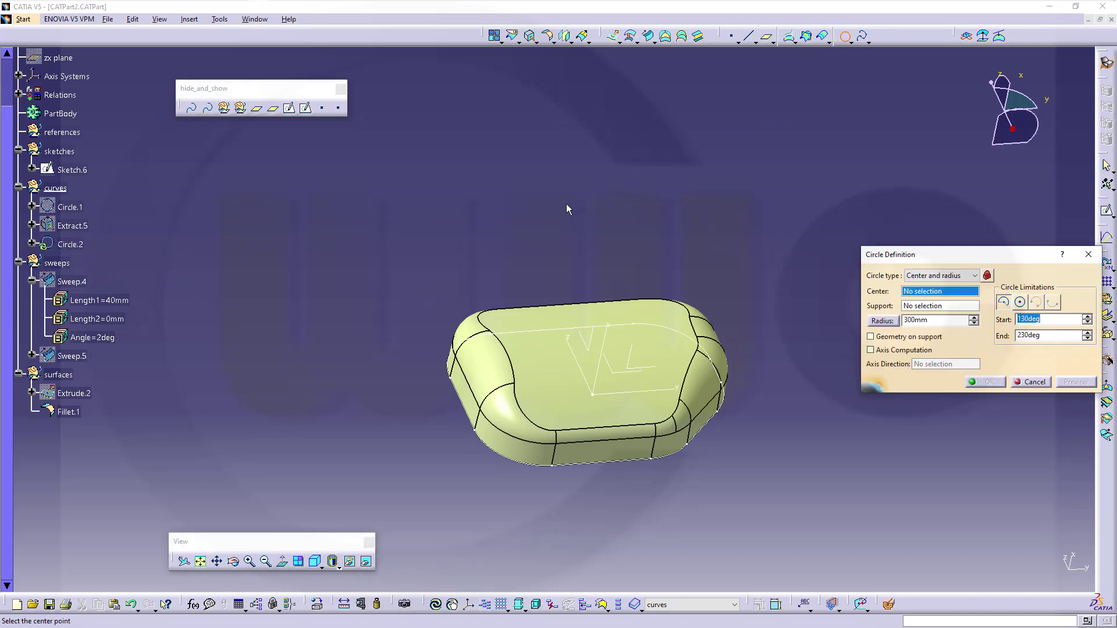
pyautogui.click(922, 307)
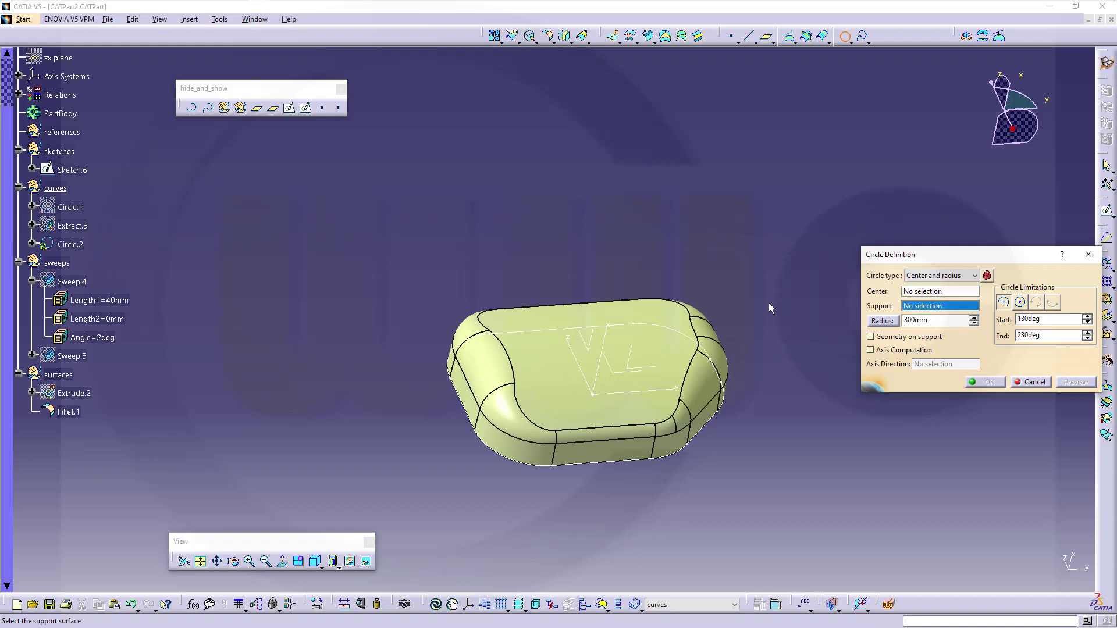
pyautogui.click(594, 349)
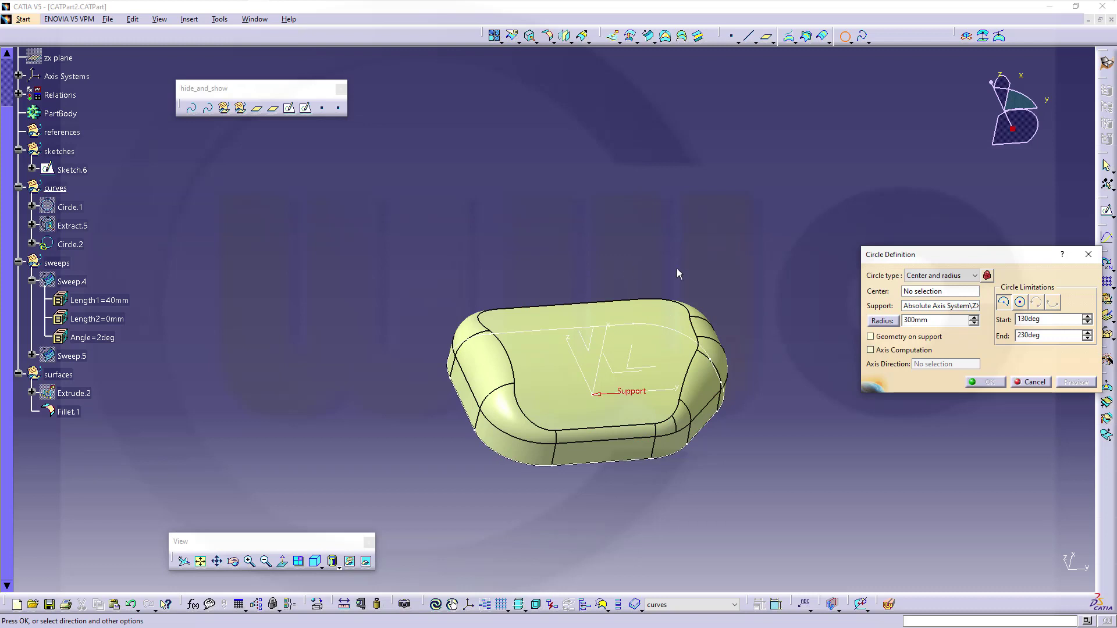
# Create the circle's center point by coordinates at X 0 mm, Y -230 mm, Z 0 mm.
pyautogui.click(948, 293)
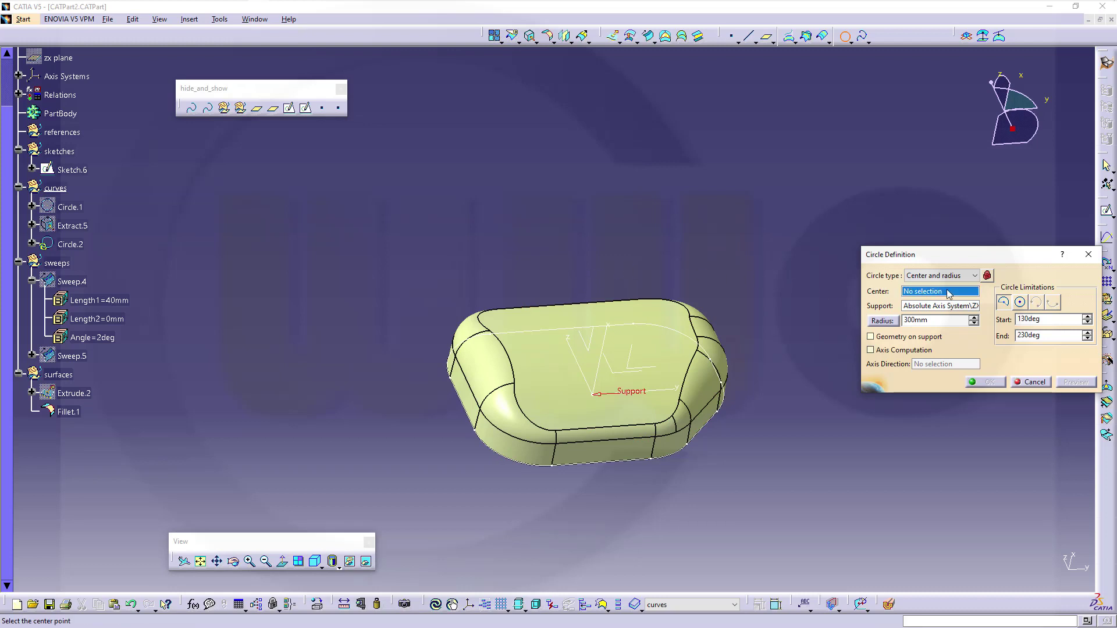
pyautogui.rightClick(948, 292)
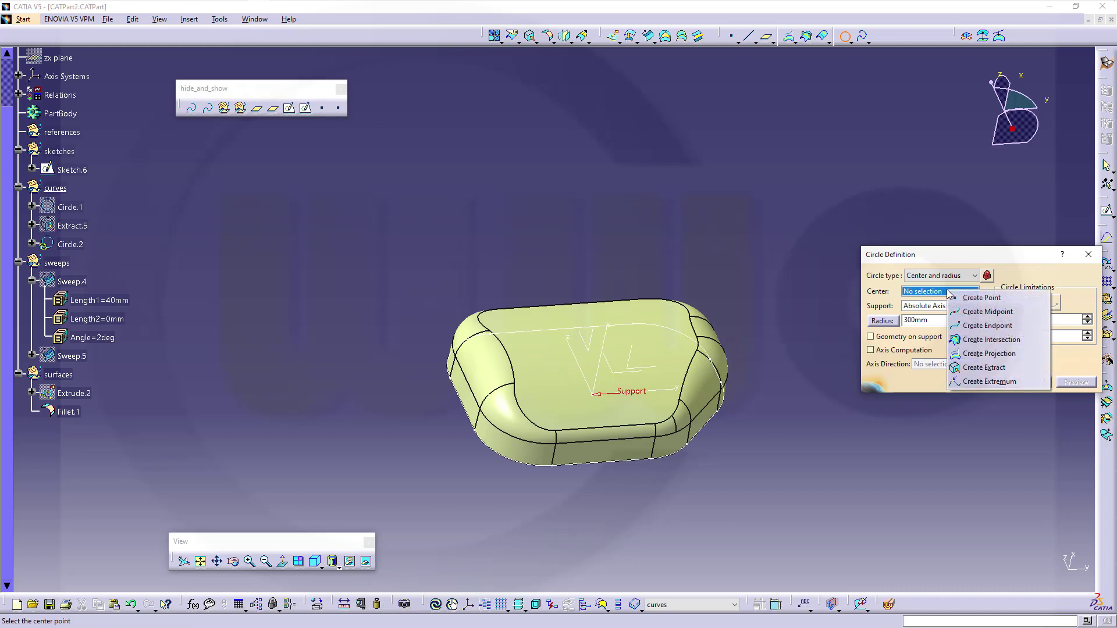
pyautogui.click(980, 297)
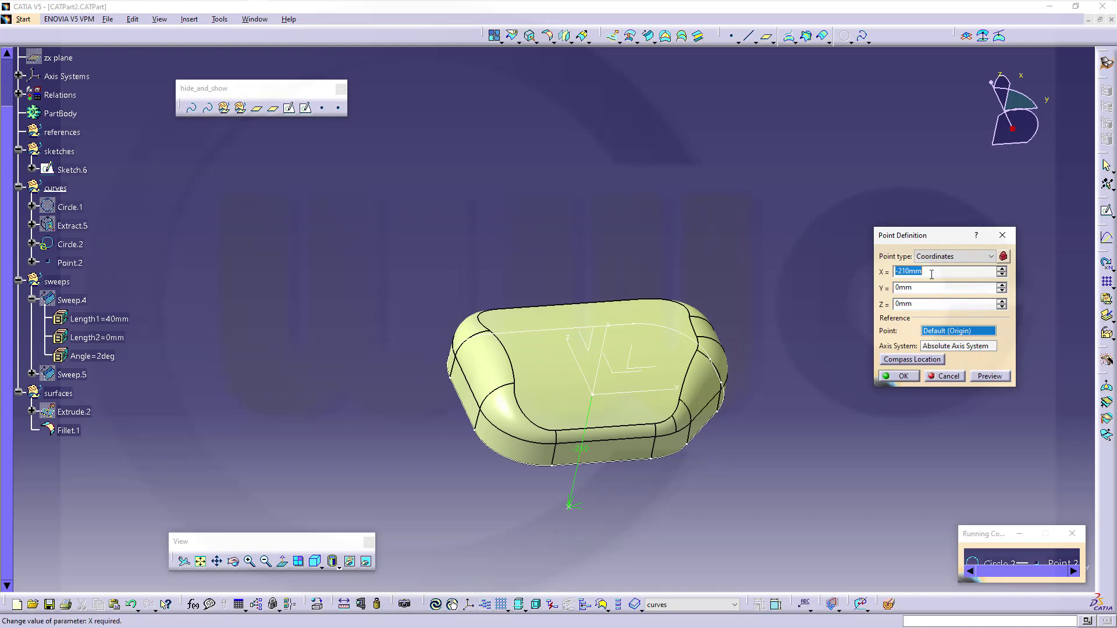
pyautogui.press('Tab')
pyautogui.write('-210mm')
pyautogui.write('0')
pyautogui.click(928, 291)
pyautogui.doubleClick(915, 289)
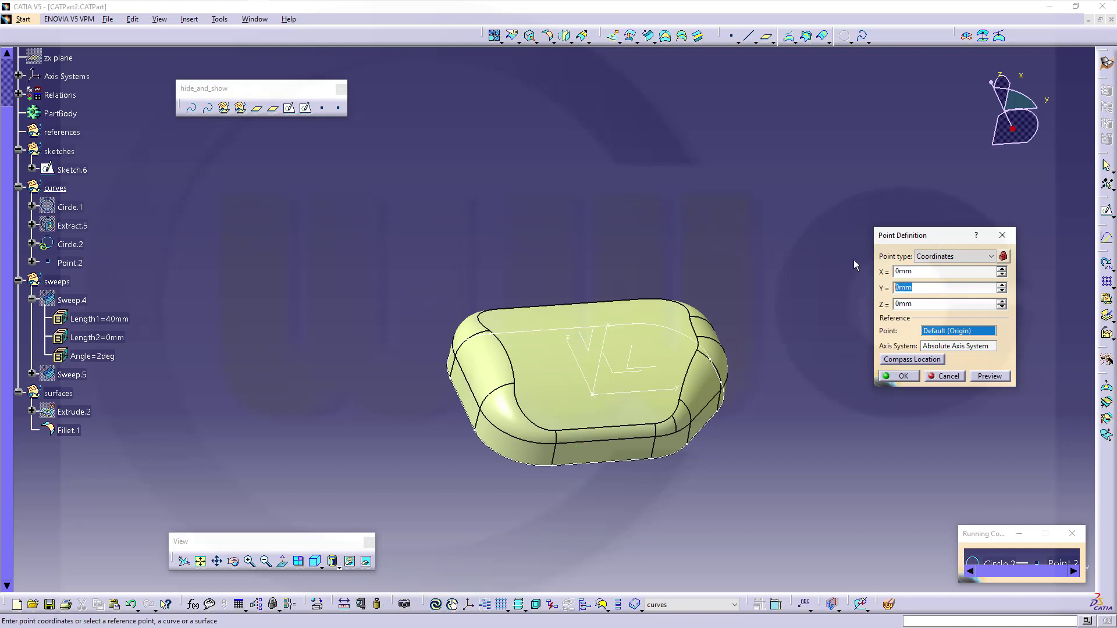
pyautogui.write('-')
pyautogui.write('230')
pyautogui.click(900, 376)
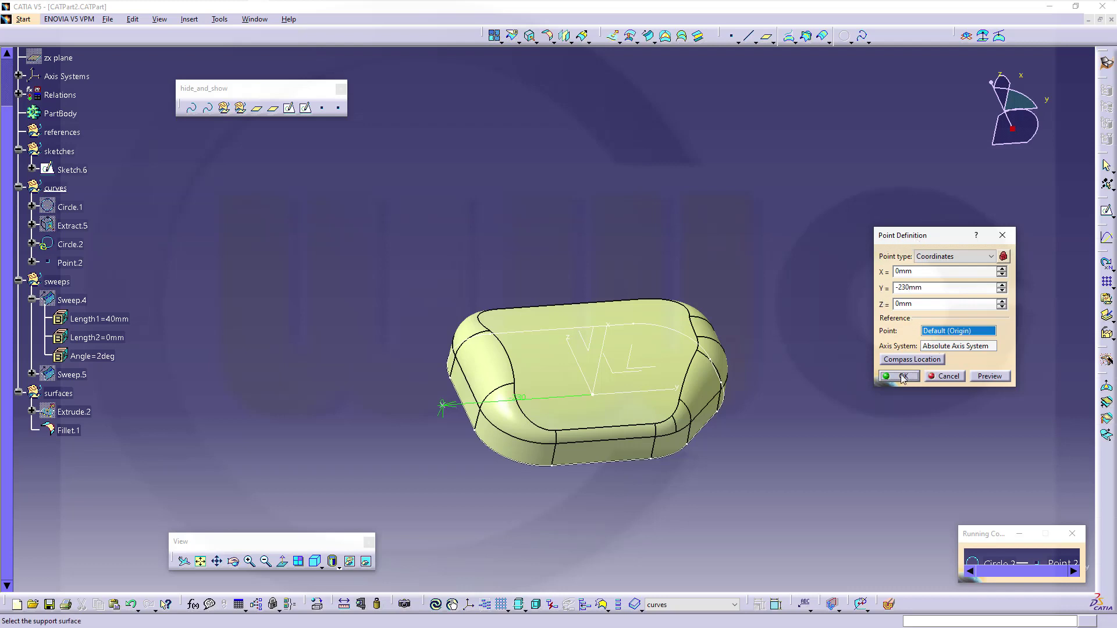
# Set the circle's limits to a half arc over the body, starting at 90 deg and ending at 270 deg.
pyautogui.moveTo(748, 448); pyautogui.dragTo(623, 424, button='middle')
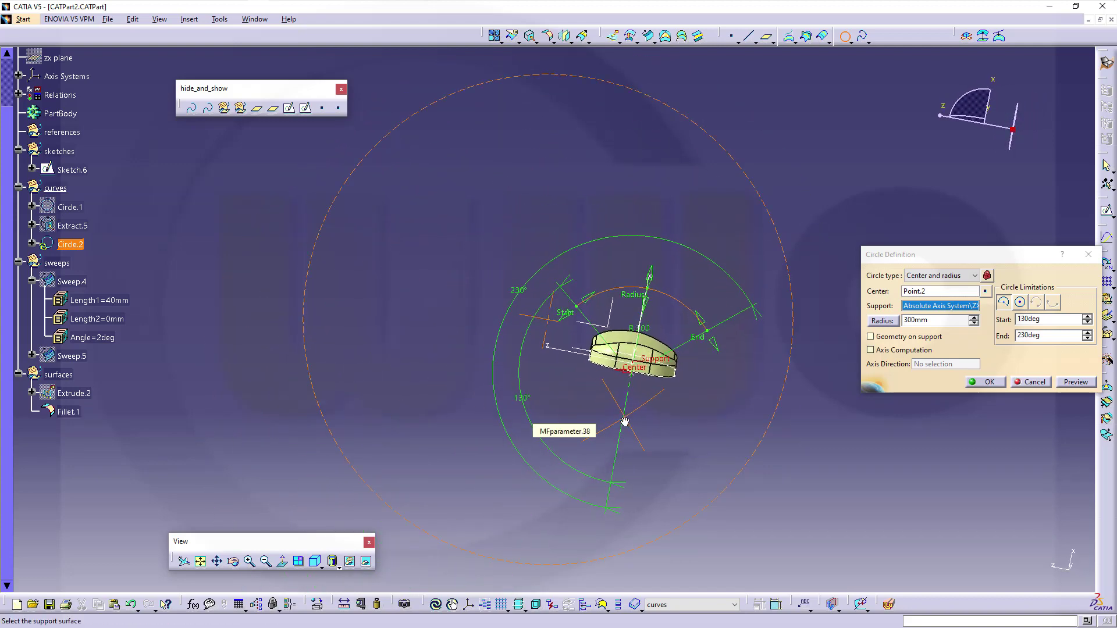
pyautogui.moveTo(716, 351); pyautogui.dragTo(733, 427)
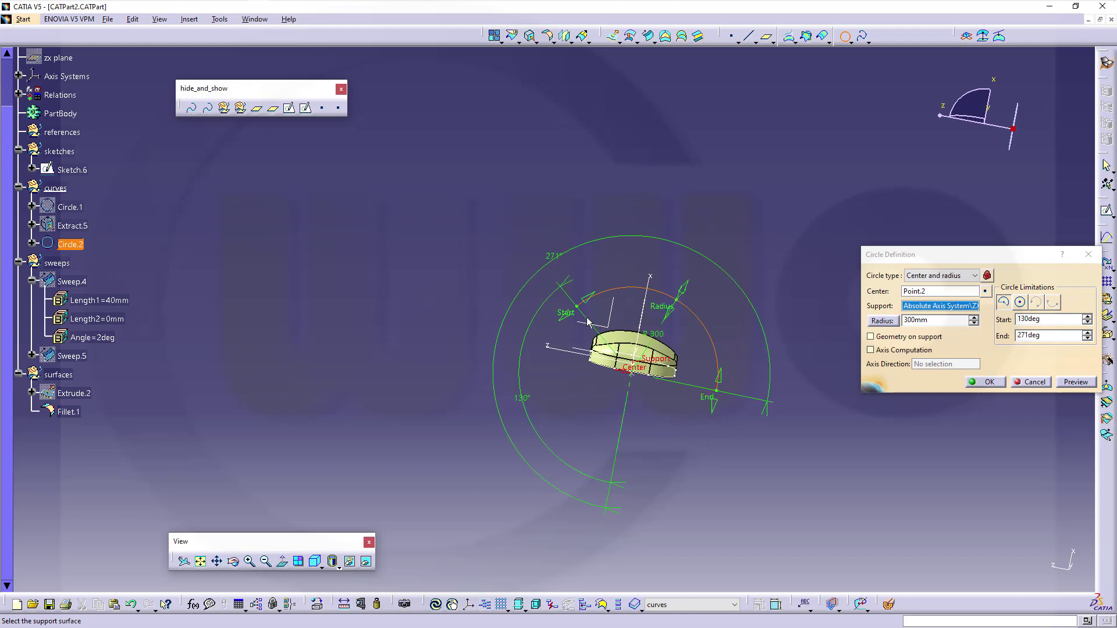
pyautogui.moveTo(590, 305); pyautogui.dragTo(547, 345)
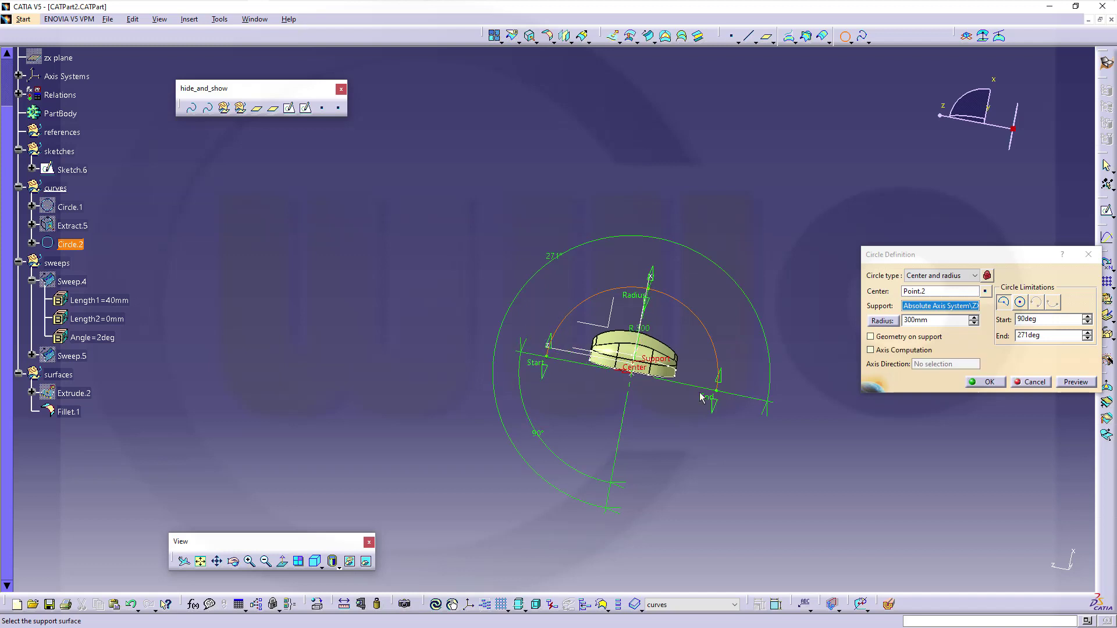
pyautogui.click(883, 327)
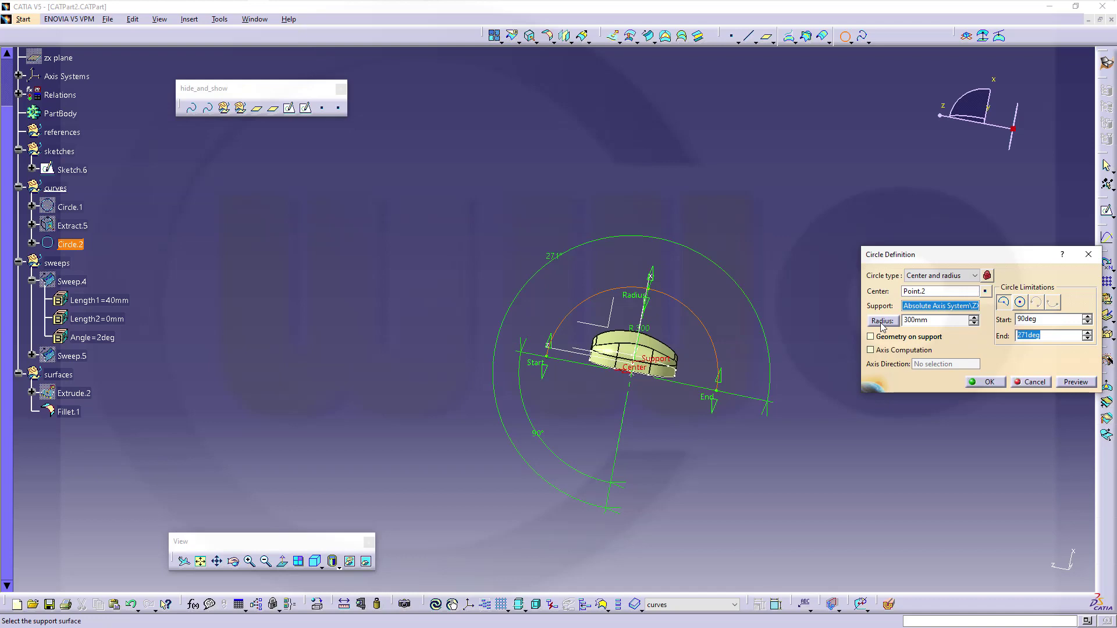
pyautogui.write('270')
pyautogui.press('Tab')
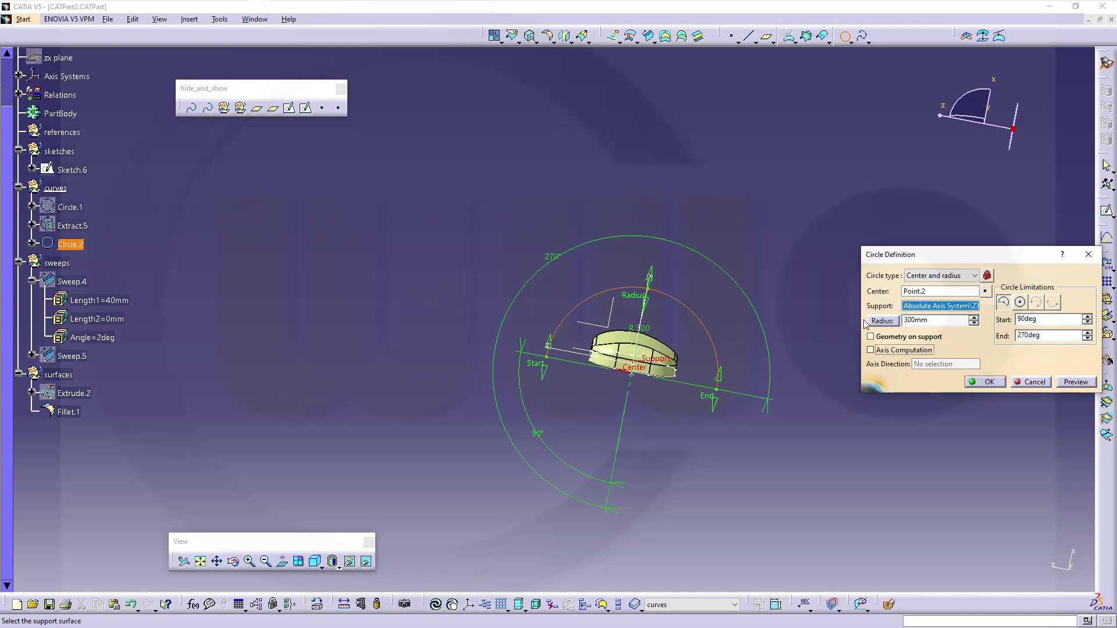
# Reduce the half arc's radius to pipe-stub size and create the arc.
pyautogui.moveTo(859, 377); pyautogui.dragTo(721, 342, button='middle')
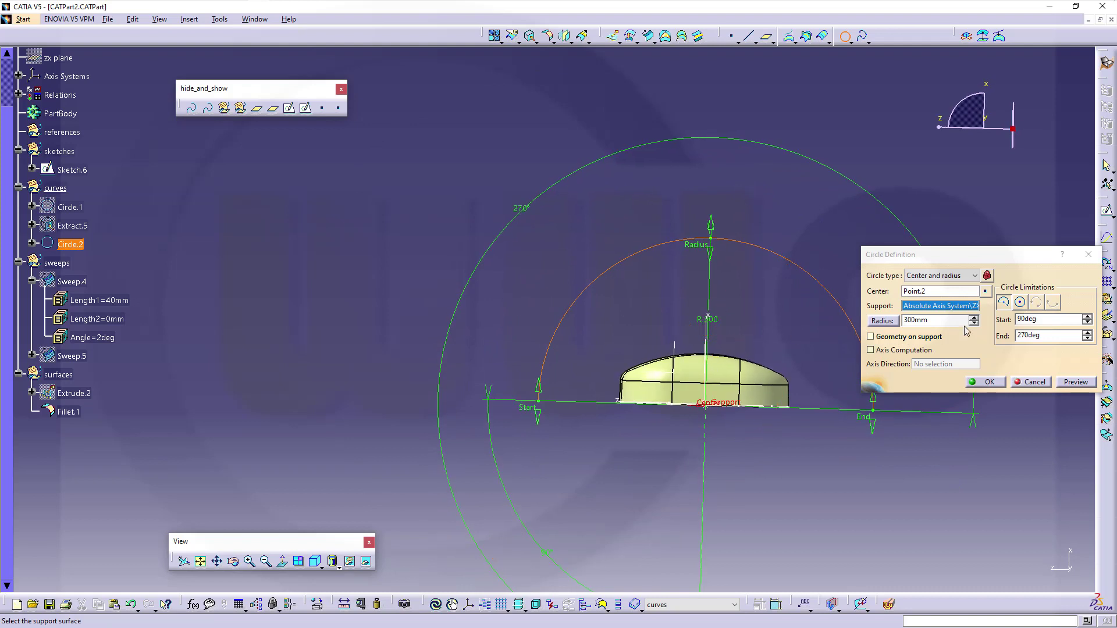
pyautogui.click(959, 324)
pyautogui.write('30')
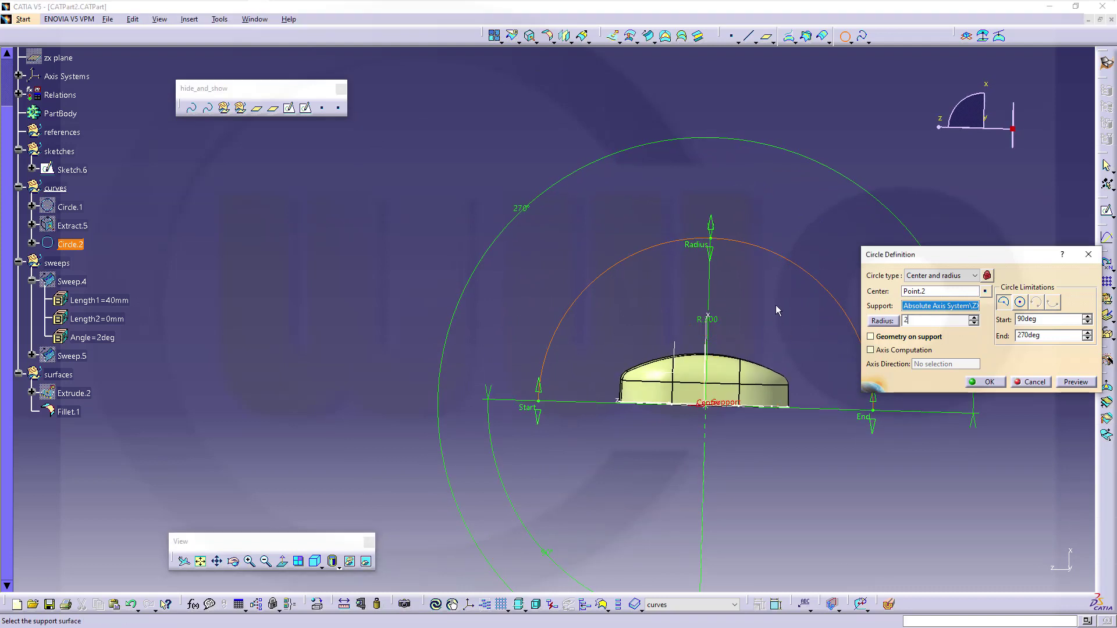
pyautogui.press('Return')
pyautogui.moveTo(726, 319); pyautogui.dragTo(457, 337, button='middle')
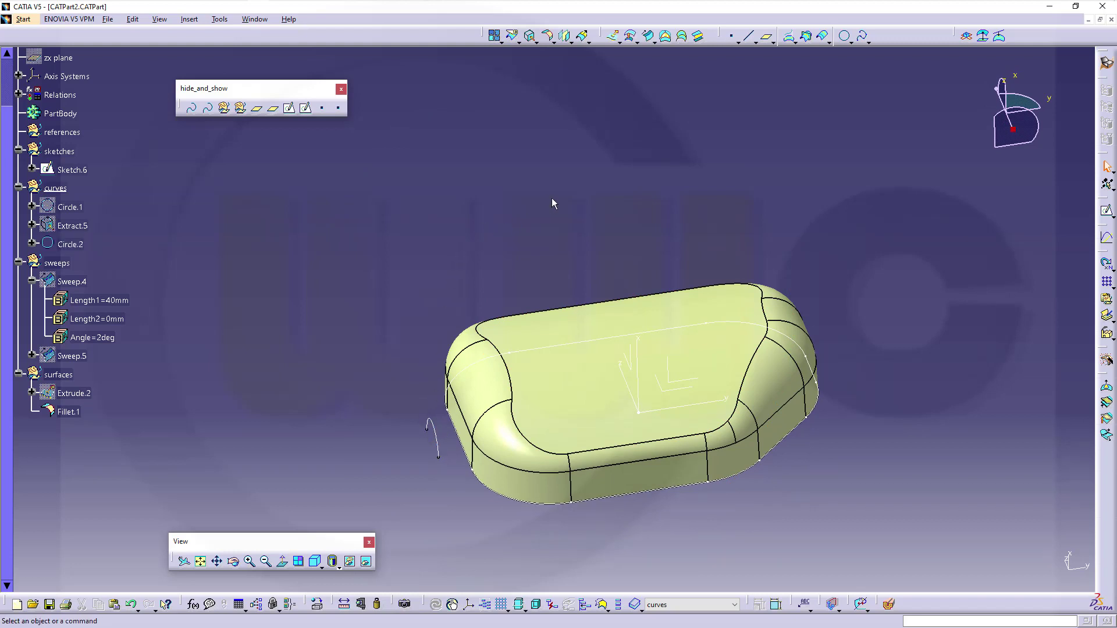
# Extrude the small arc normal to the ZX plane, with limit 1 at 0 mm and a shortened limit 2 reversed into the body.
pyautogui.click(615, 36)
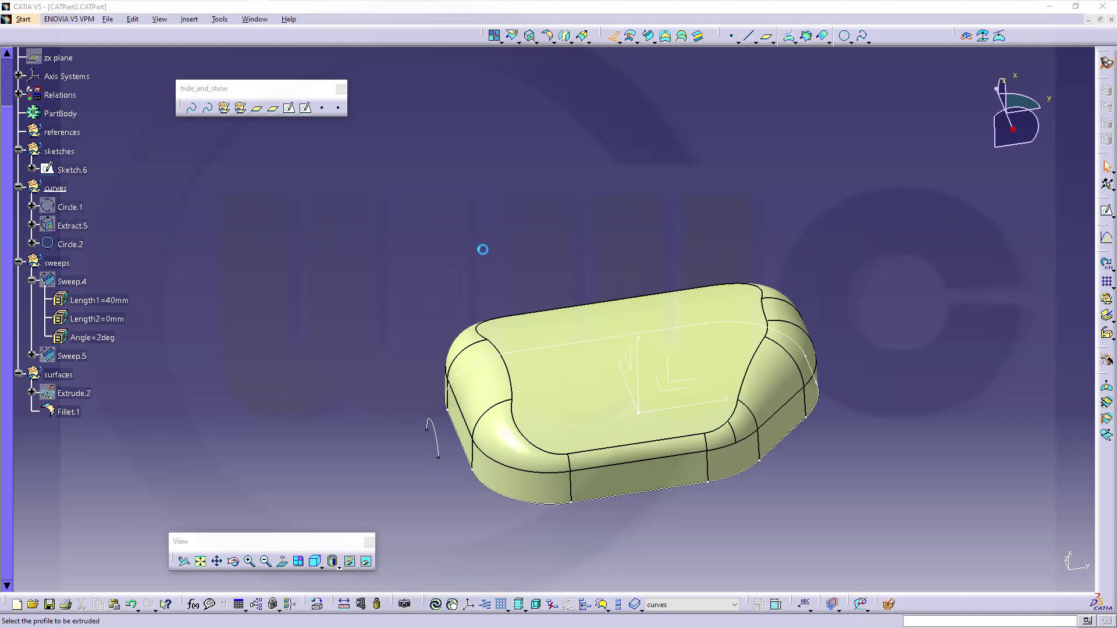
pyautogui.click(438, 437)
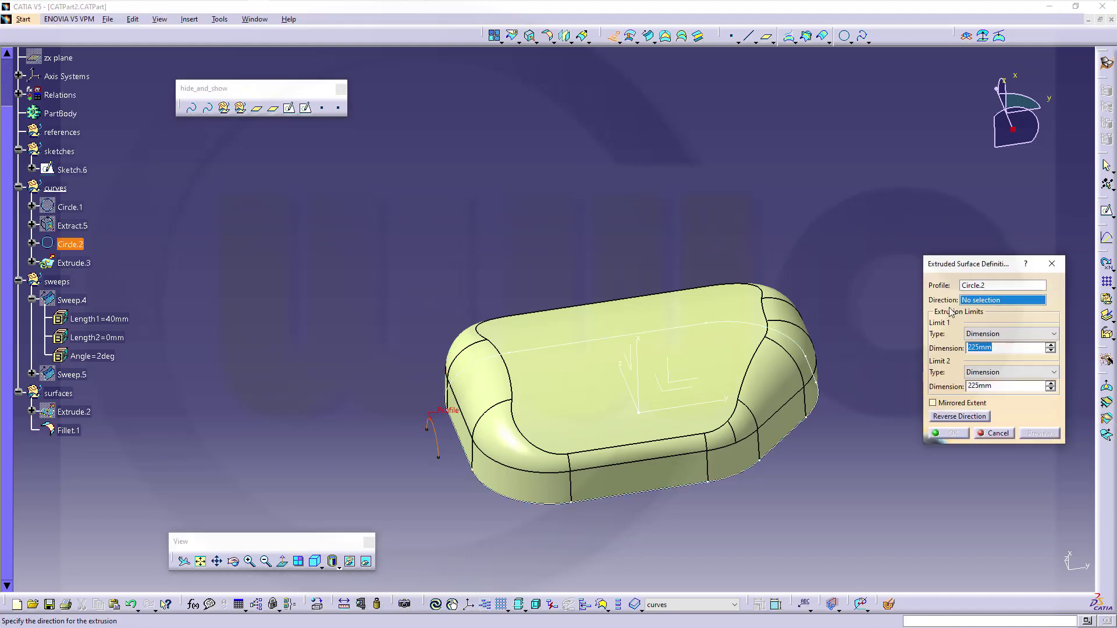
pyautogui.click(640, 369)
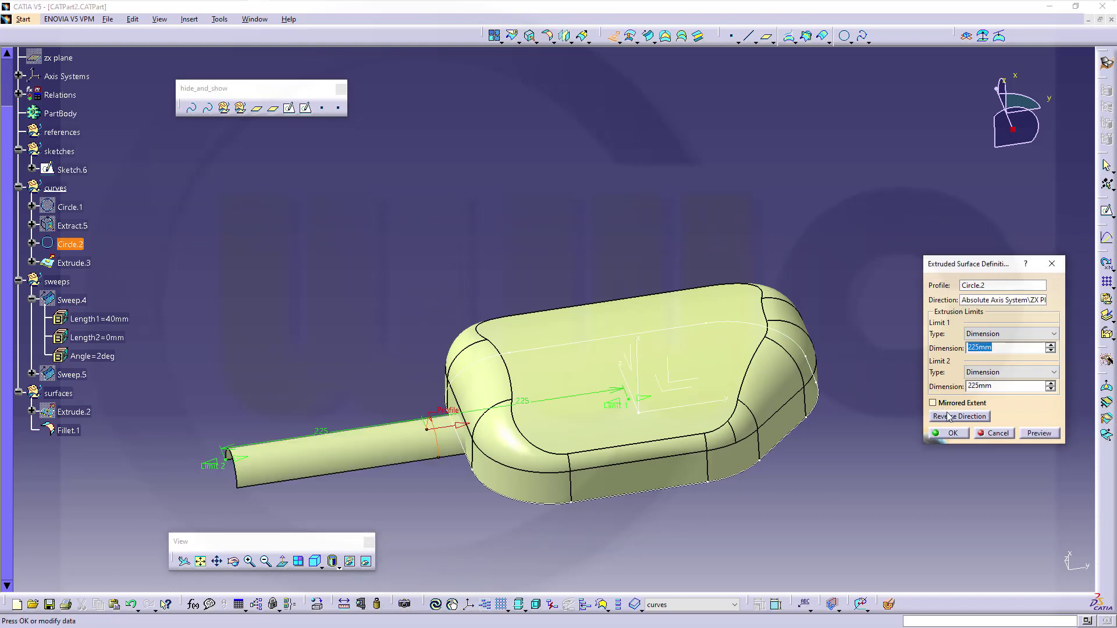
pyautogui.write('0')
pyautogui.press('Return')
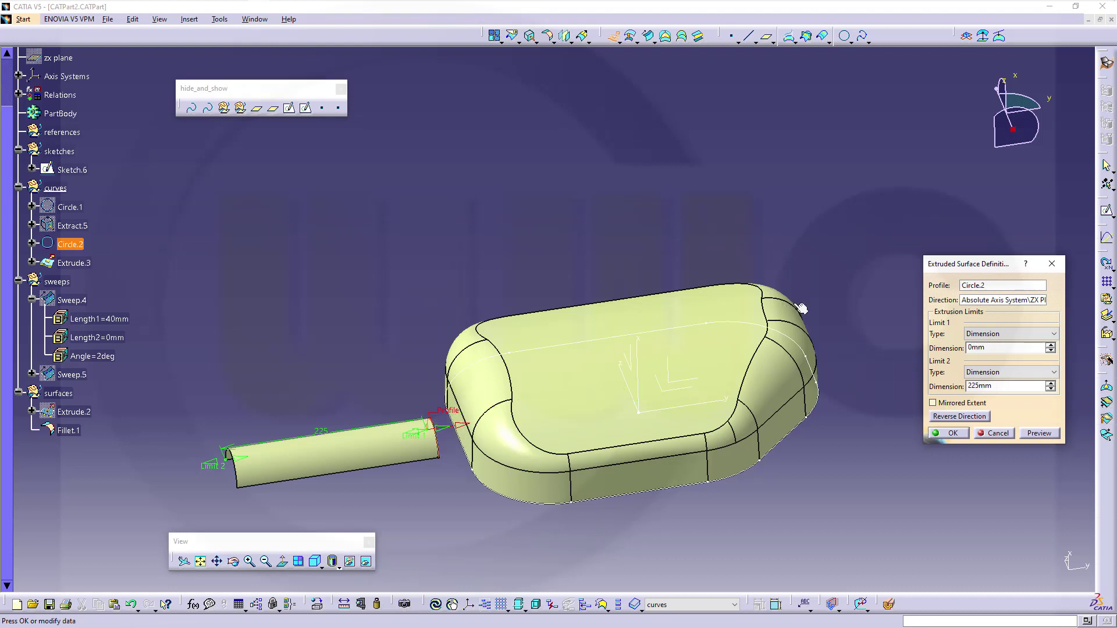
pyautogui.click(960, 416)
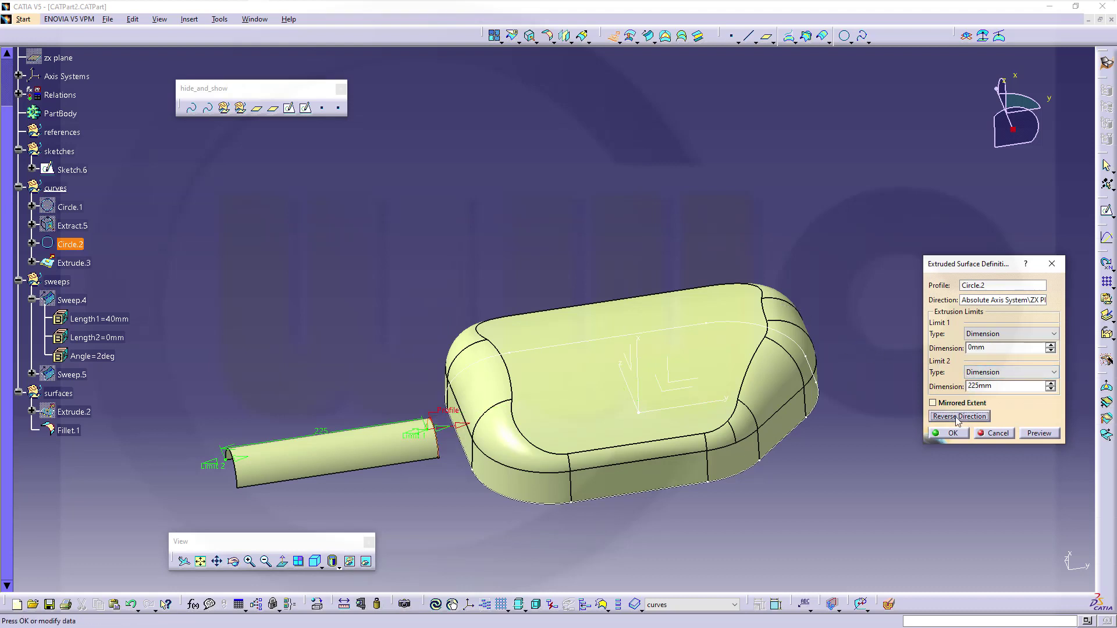
pyautogui.moveTo(998, 386); pyautogui.dragTo(939, 382)
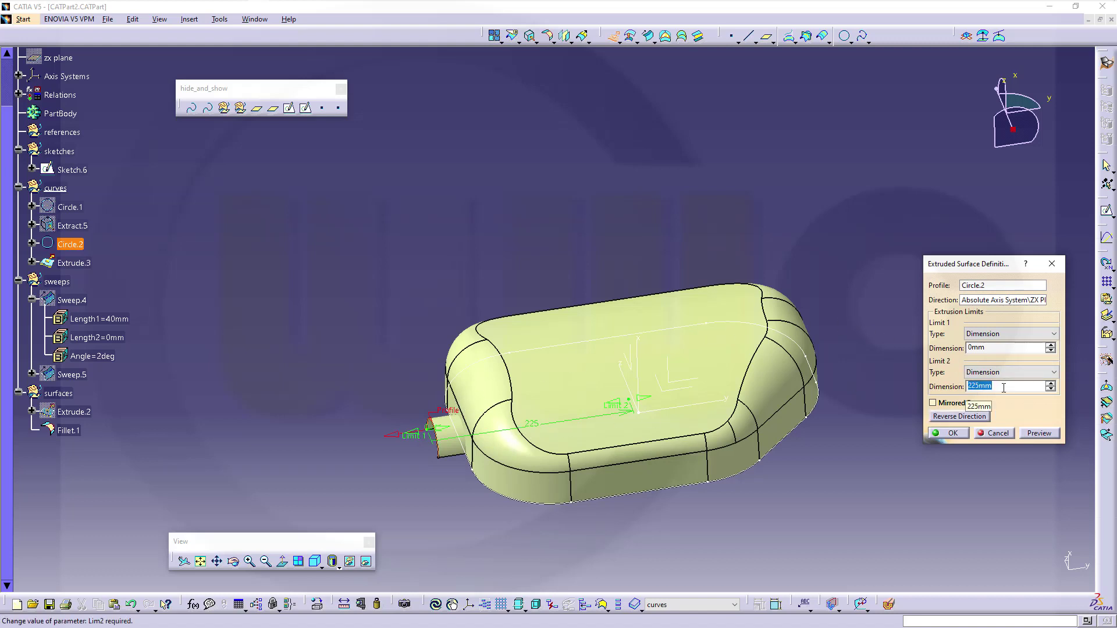
pyautogui.press('Return')
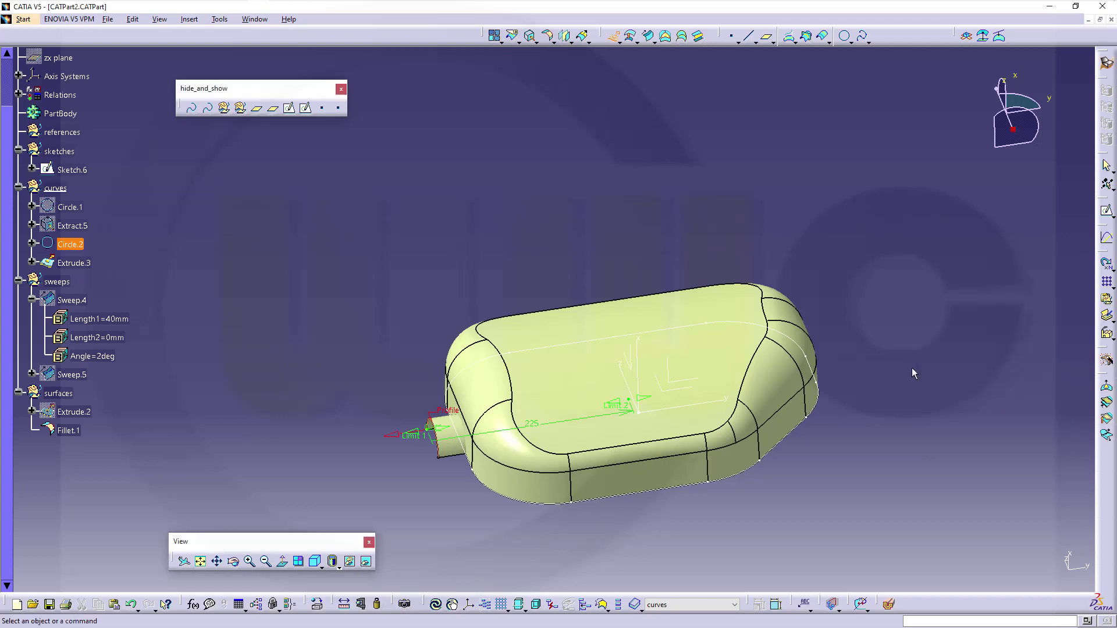
# Move the new pipe extrusion from the curves set into the surfaces set, and collapse the first sweep's parameters in the tree.
pyautogui.moveTo(525, 379); pyautogui.dragTo(536, 342, button='middle')
pyautogui.click(499, 380)
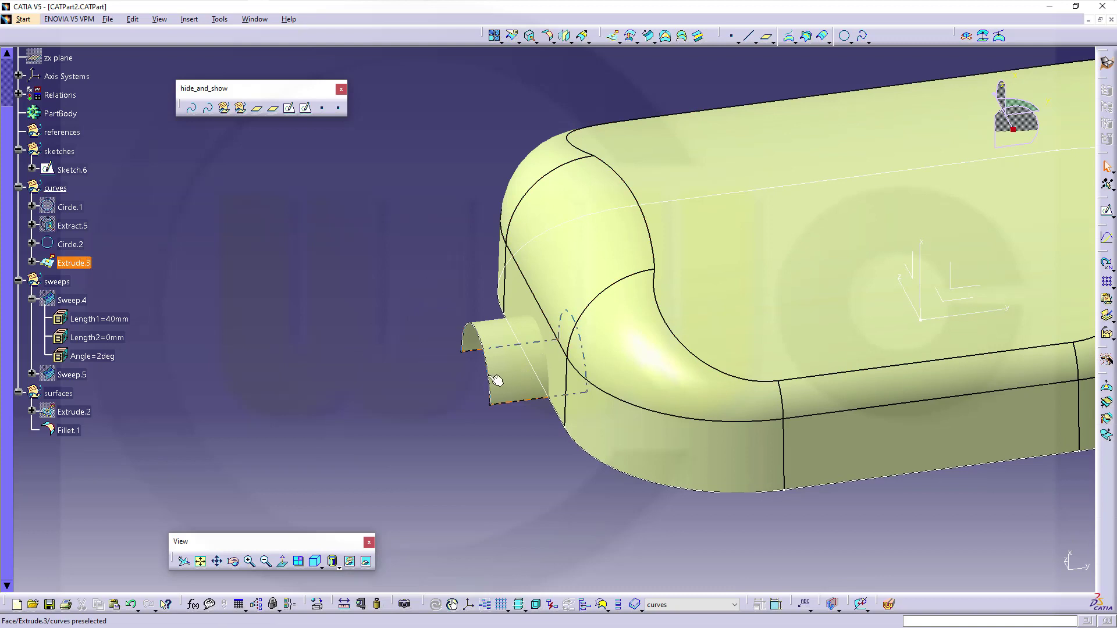
pyautogui.click(70, 263)
pyautogui.moveTo(95, 336); pyautogui.dragTo(68, 393)
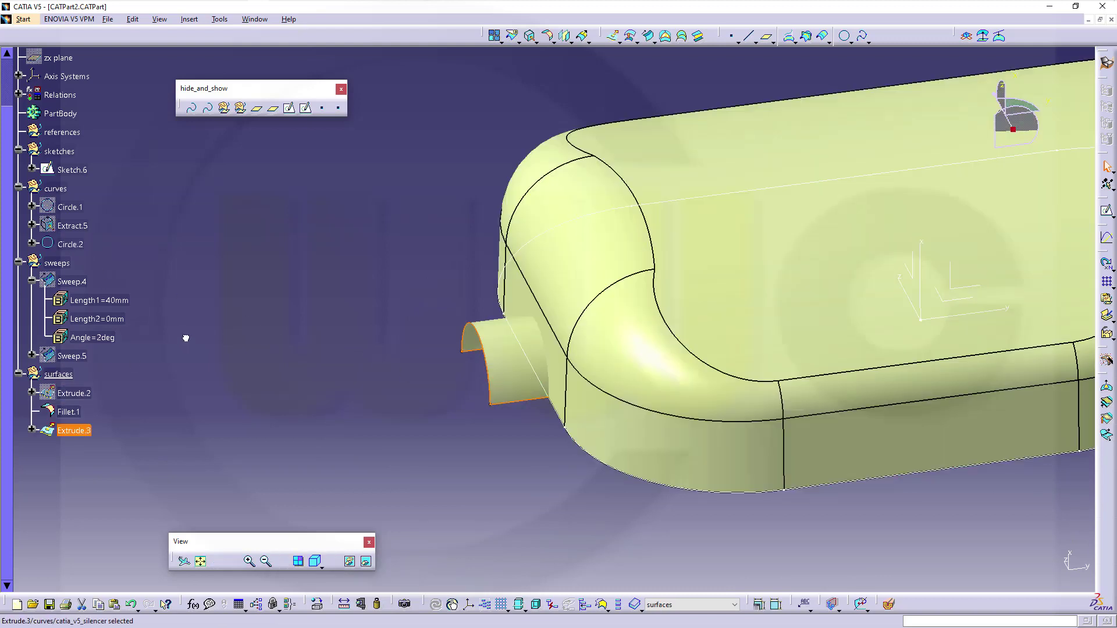
pyautogui.click(31, 281)
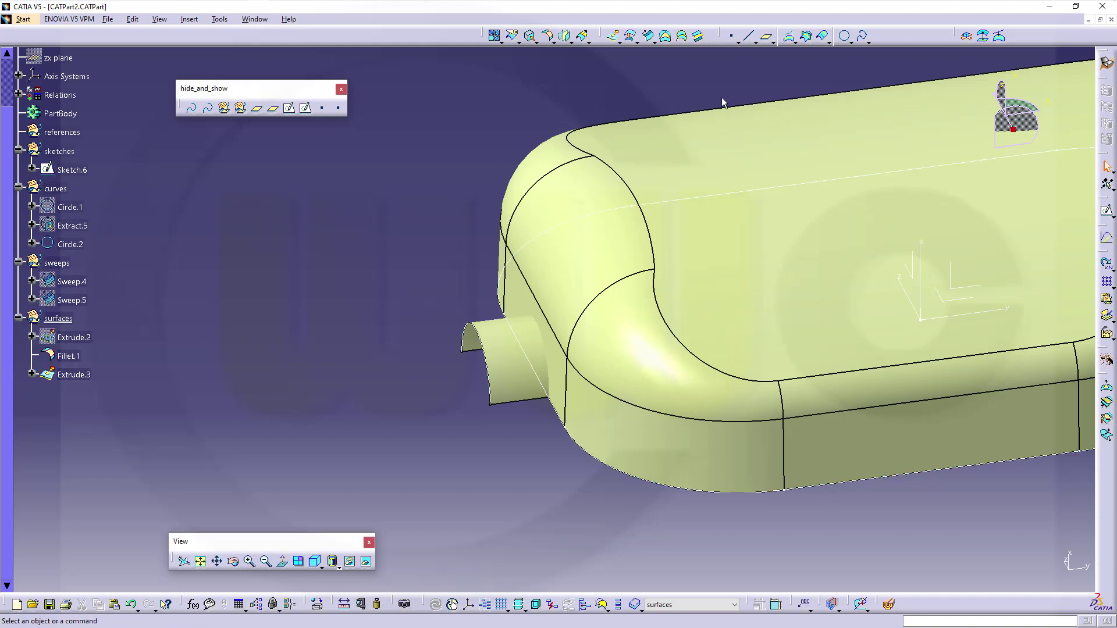
# Create a parallel curve of the pipe stub's half arc, supported on the pipe extrusion and offset 5 mm towards the body.
pyautogui.click(824, 37)
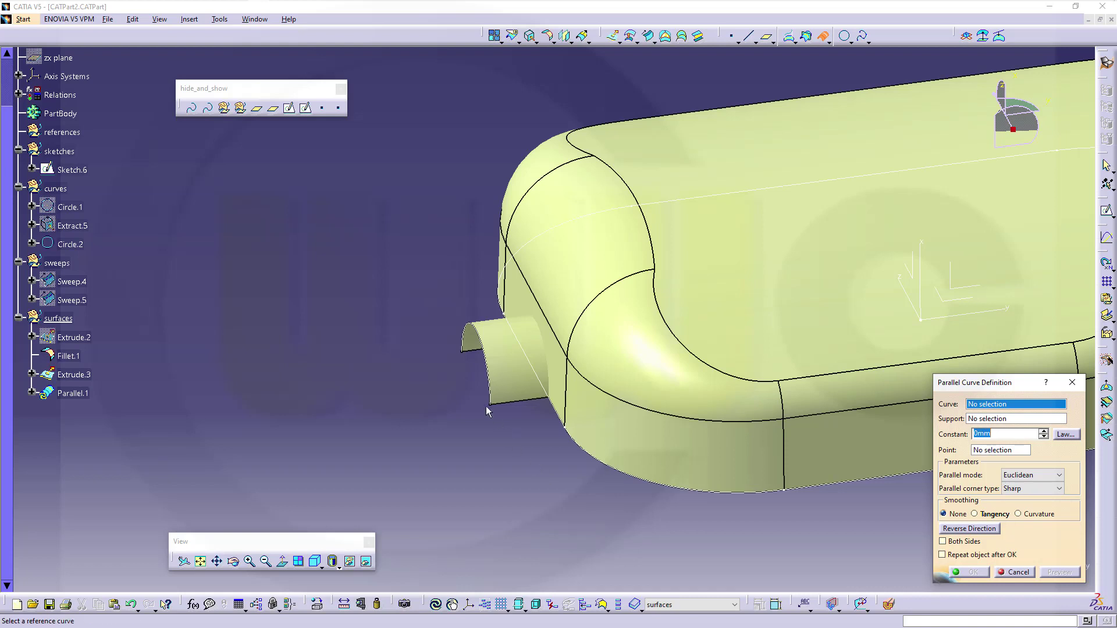
pyautogui.click(494, 389)
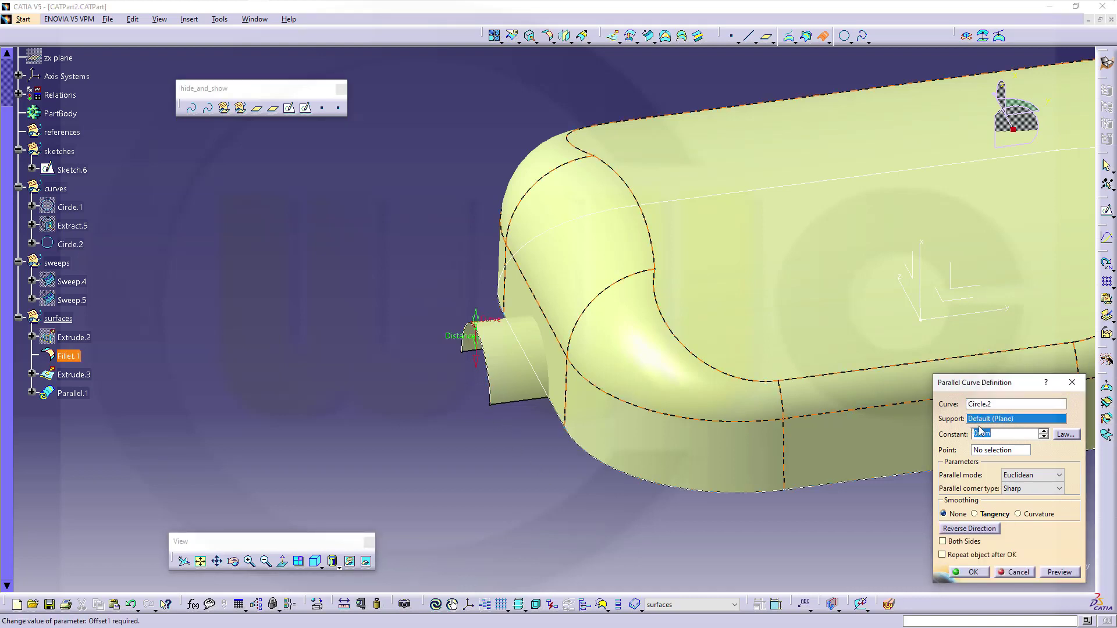
pyautogui.click(524, 374)
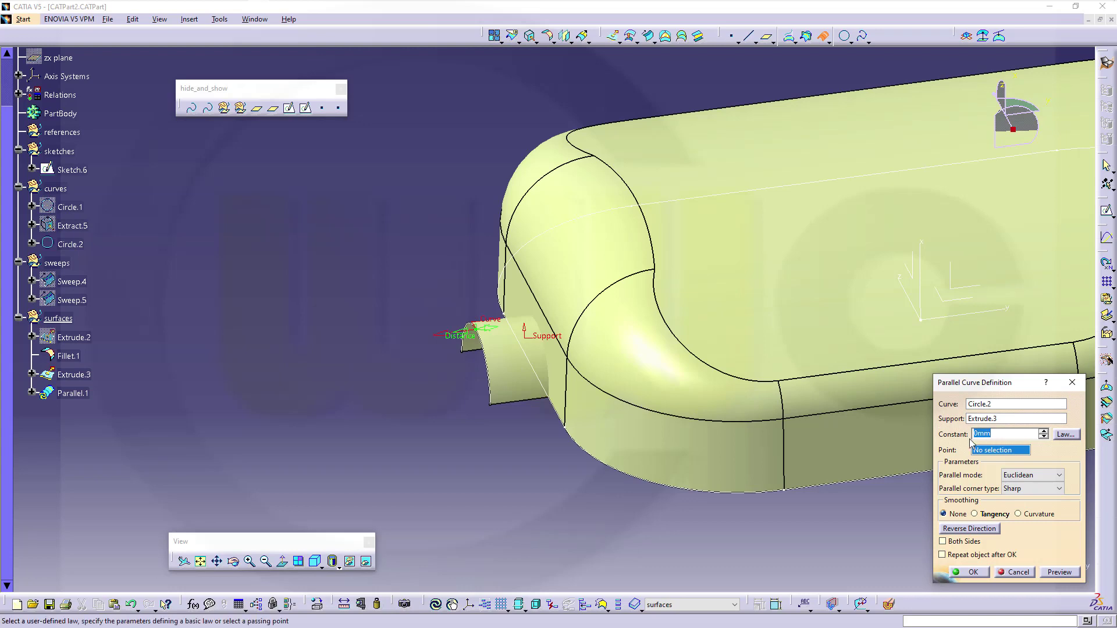
pyautogui.write('5')
pyautogui.press('Tab')
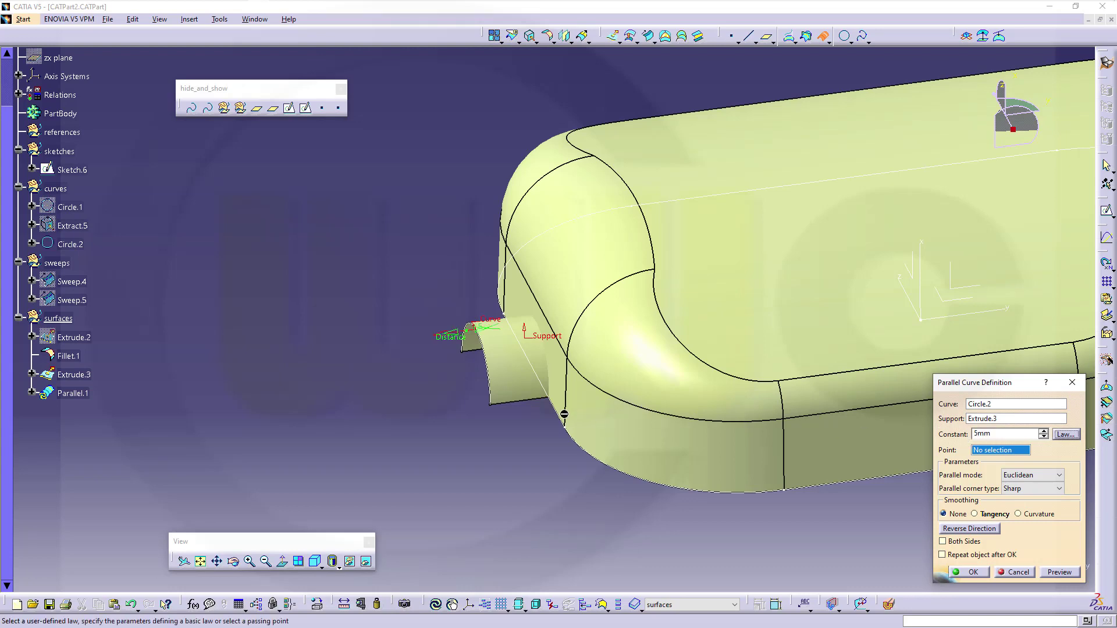
pyautogui.moveTo(448, 380); pyautogui.dragTo(421, 435, button='middle')
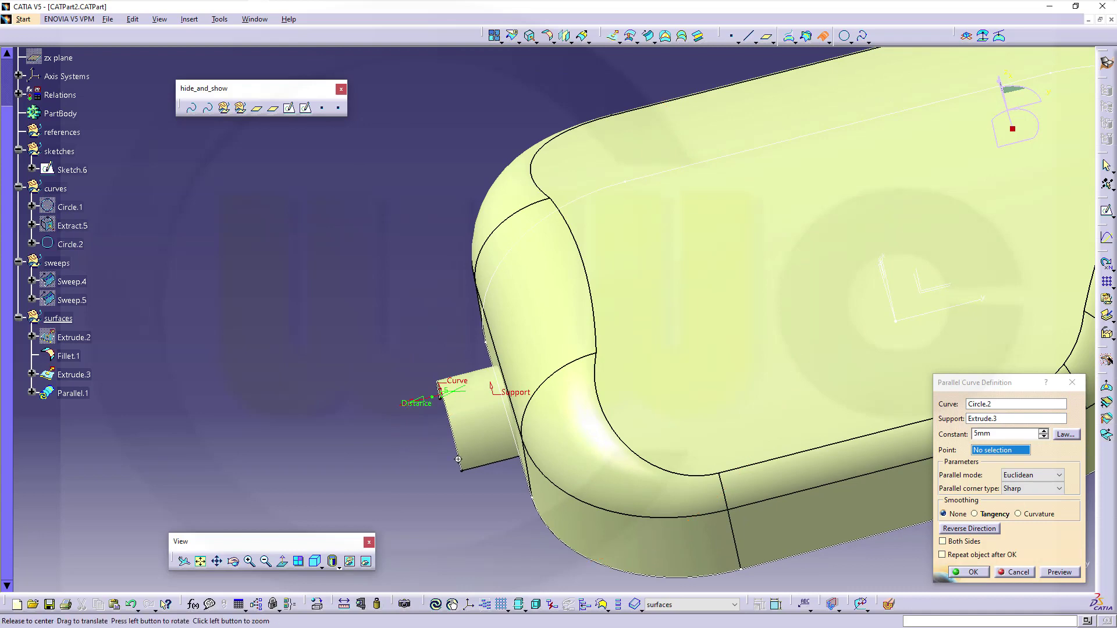
pyautogui.moveTo(427, 448); pyautogui.dragTo(460, 423, button='middle')
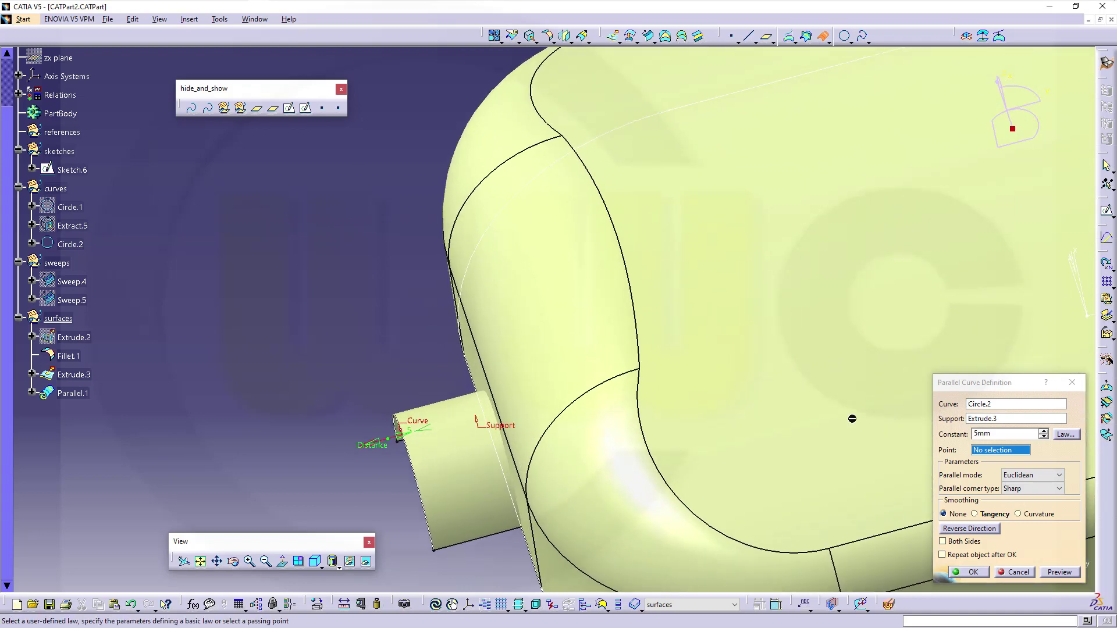
pyautogui.click(979, 529)
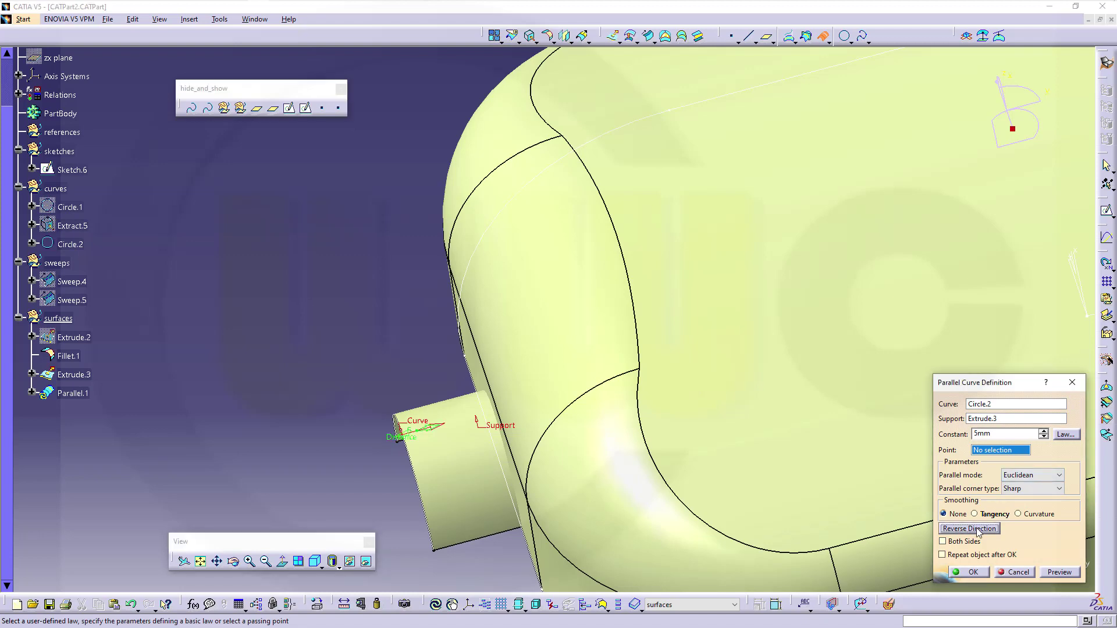
pyautogui.click(973, 573)
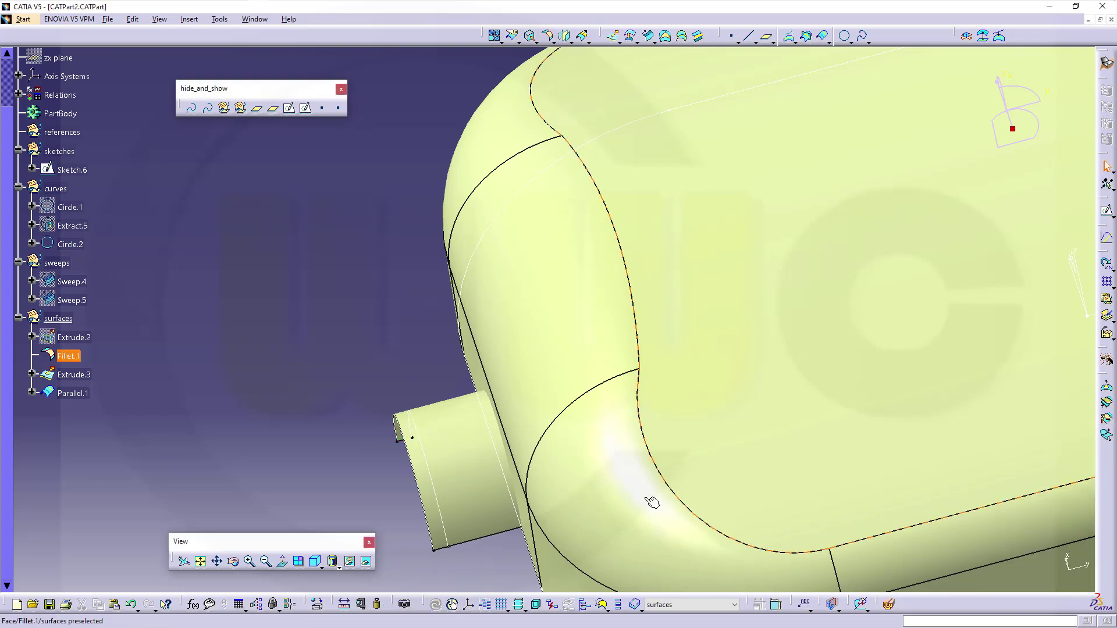
# Move the new parallel curve from the surfaces set into the curves set.
pyautogui.moveTo(648, 498); pyautogui.dragTo(611, 416, button='middle')
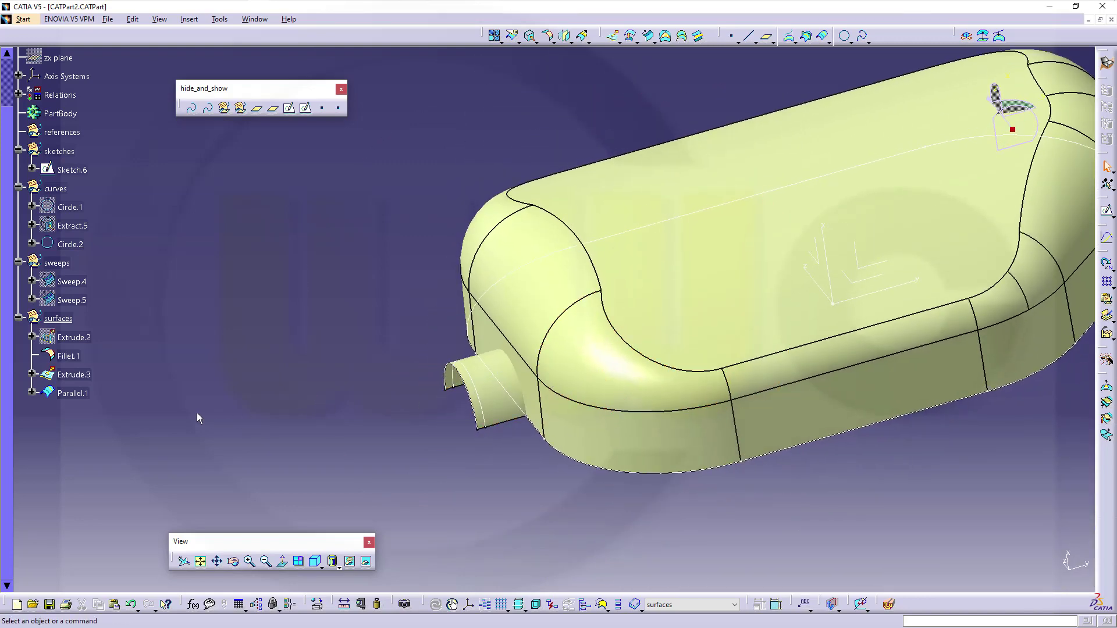
pyautogui.click(70, 393)
pyautogui.moveTo(76, 395); pyautogui.dragTo(56, 189)
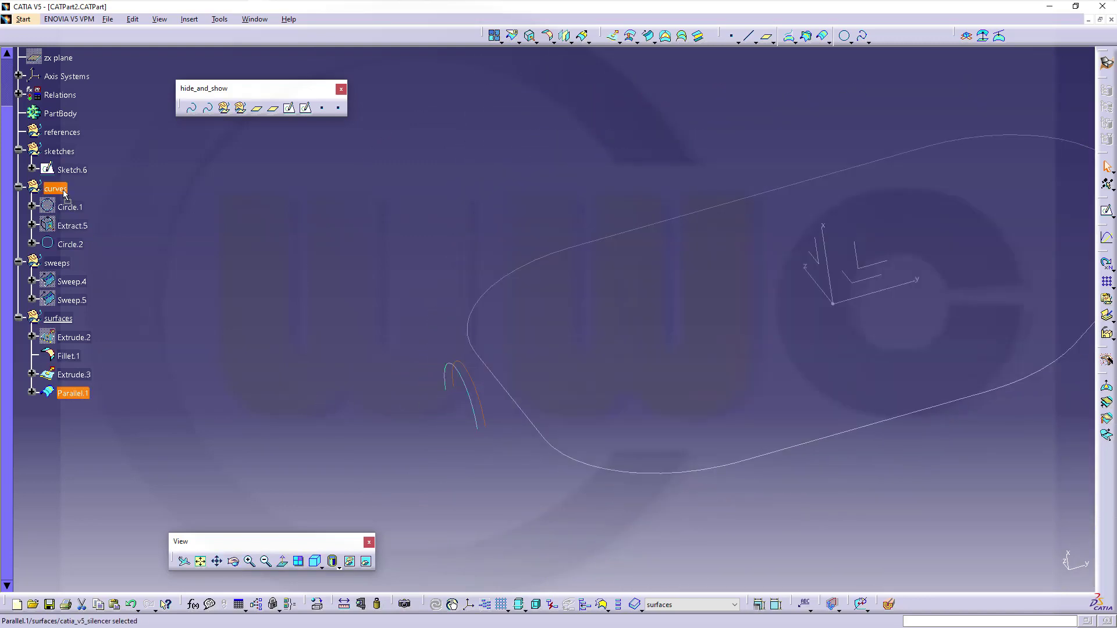
# Set up a BiTangent fillet between the filleted body and the pipe extrusion, using the parallel curve as both hold curve and spine.
pyautogui.moveTo(591, 463); pyautogui.dragTo(518, 487, button='middle')
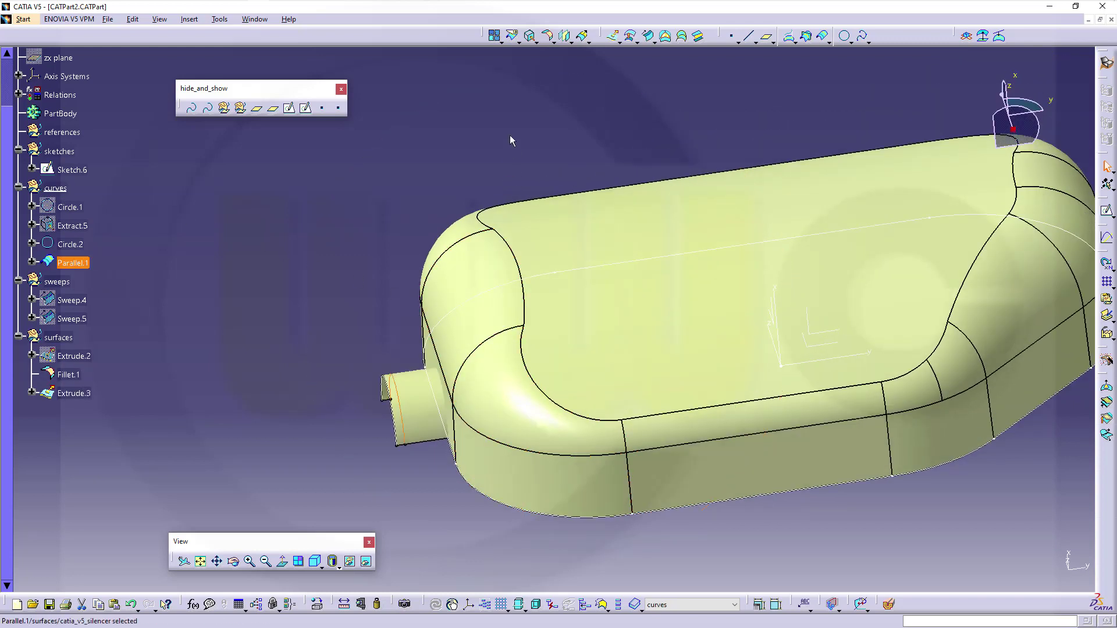
pyautogui.click(547, 36)
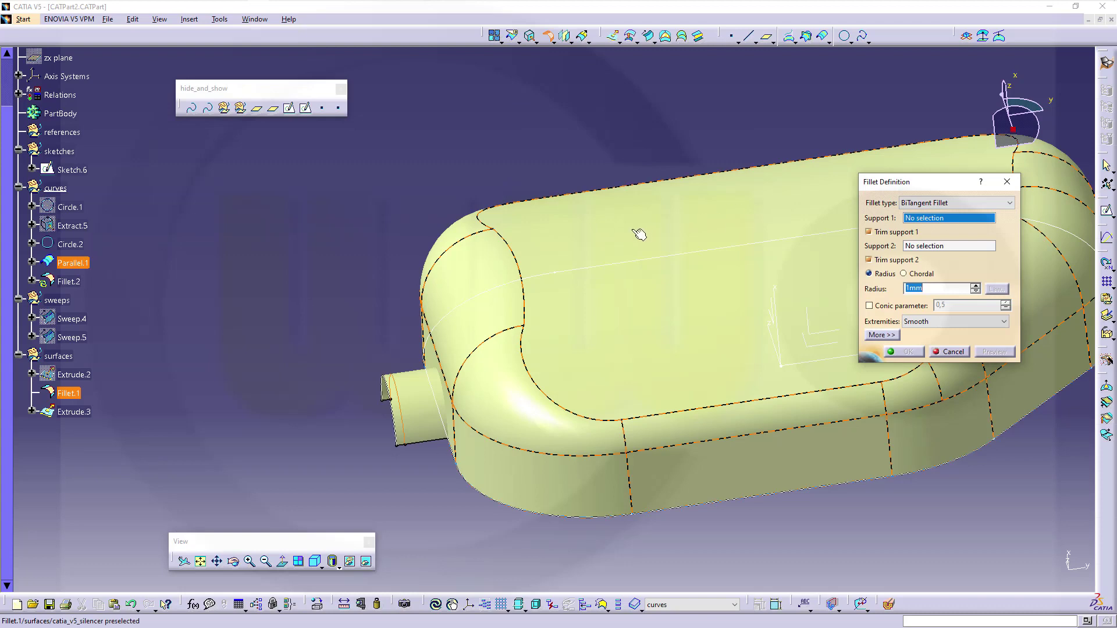
pyautogui.click(452, 356)
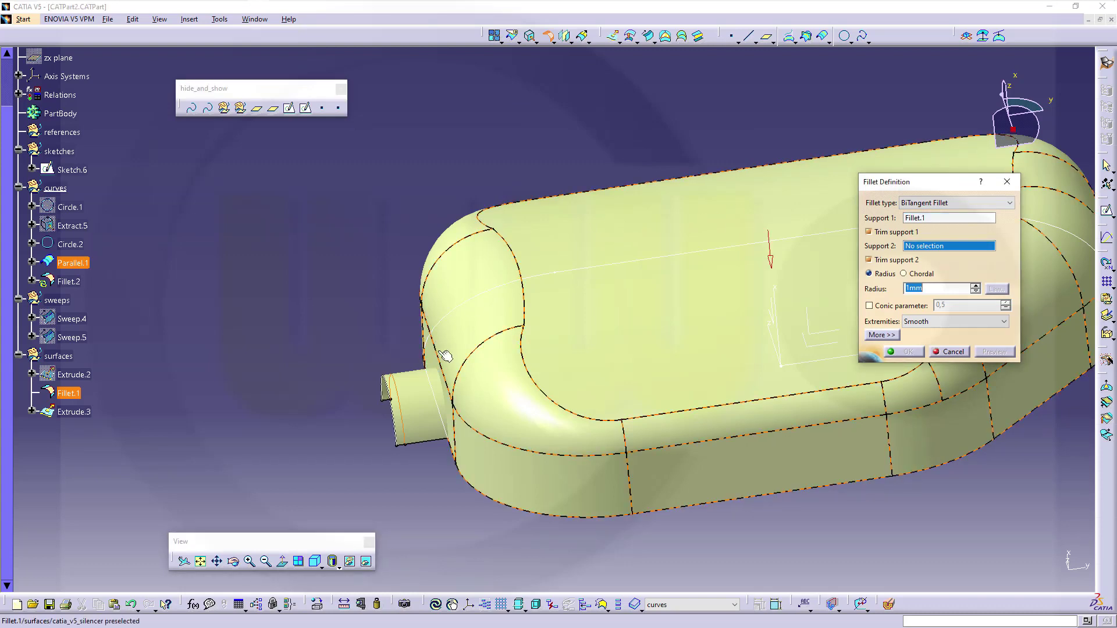
pyautogui.click(420, 429)
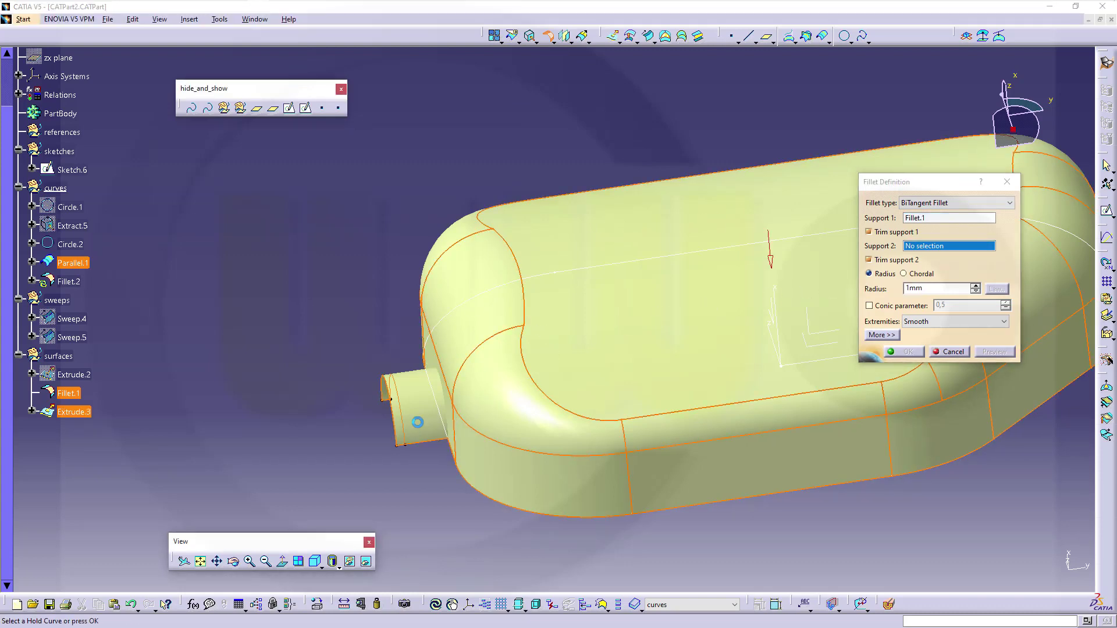
pyautogui.click(882, 336)
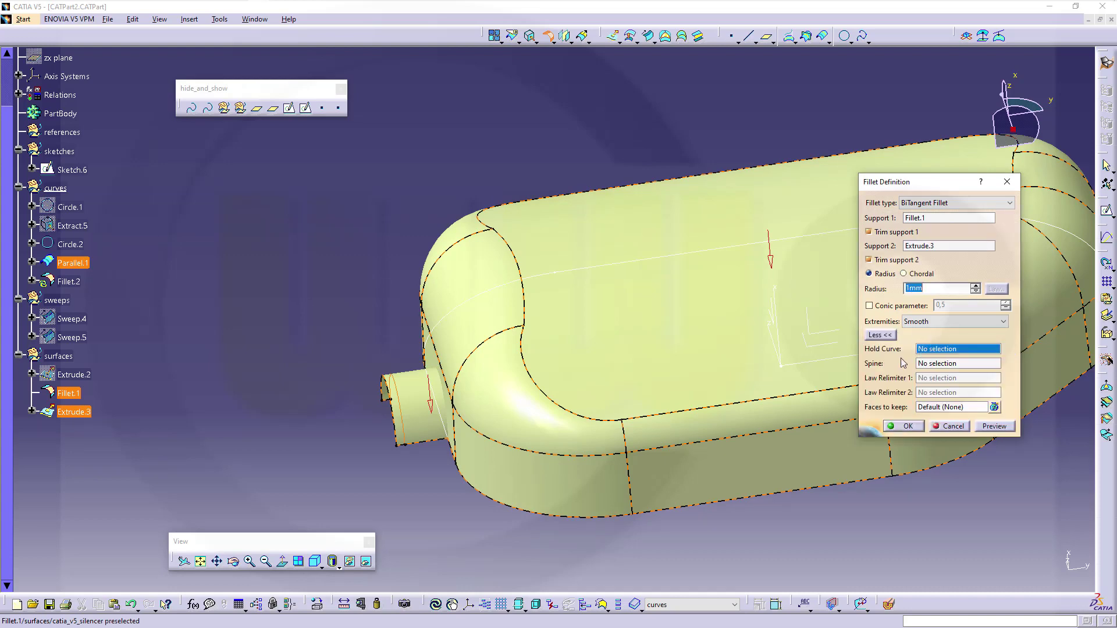
pyautogui.click(402, 420)
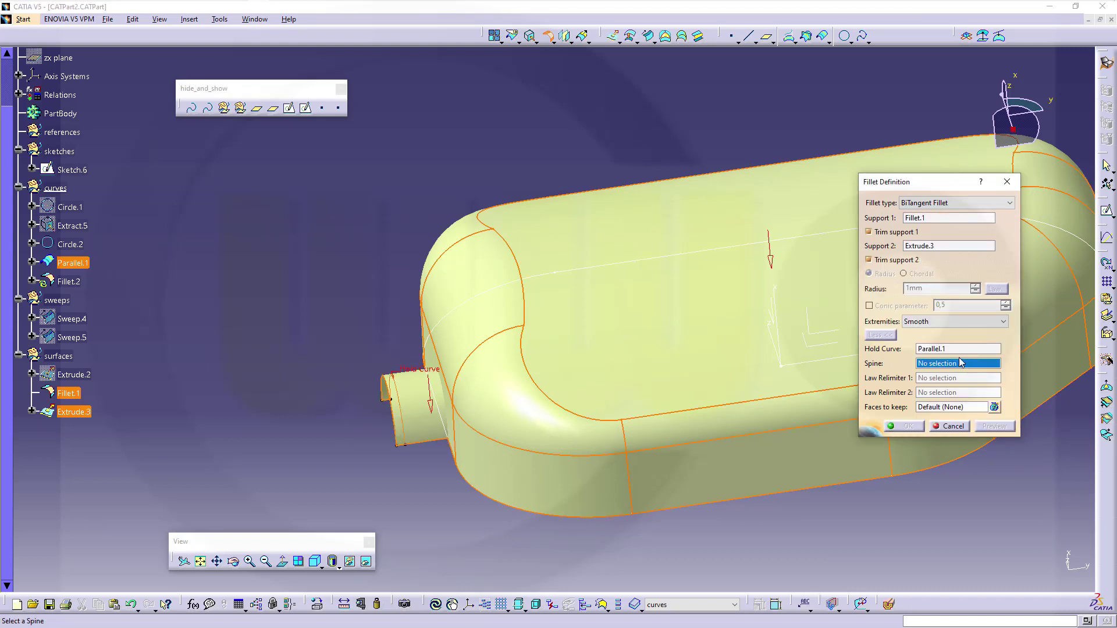
pyautogui.click(409, 434)
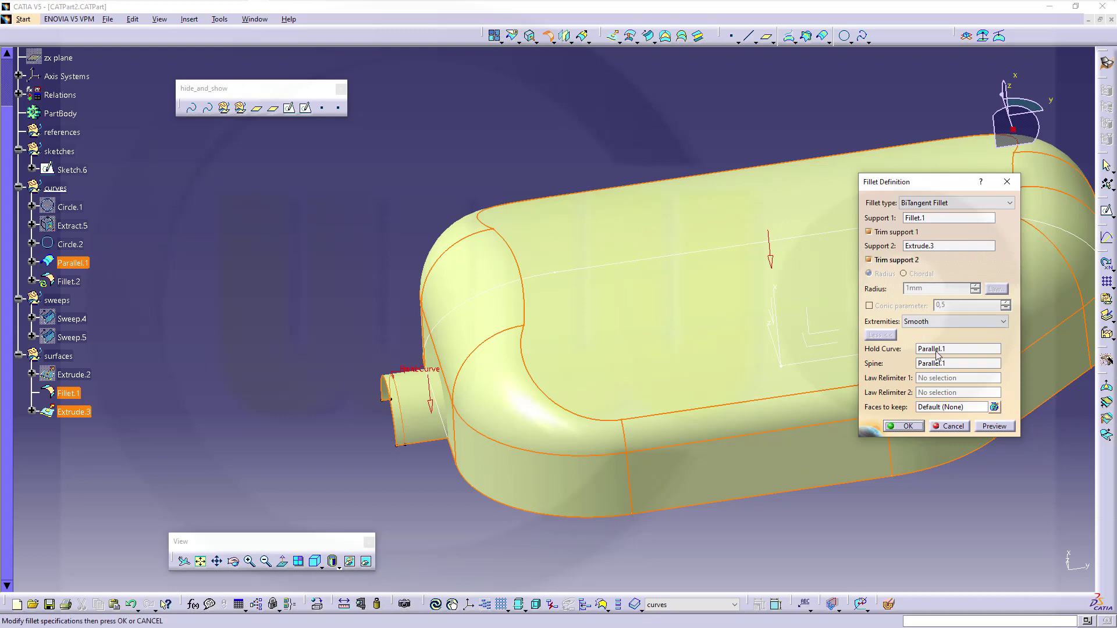
# Reverse the fillet direction on both the body and the pipe, preview it, and create the fillet.
pyautogui.moveTo(755, 386); pyautogui.dragTo(456, 361, button='middle')
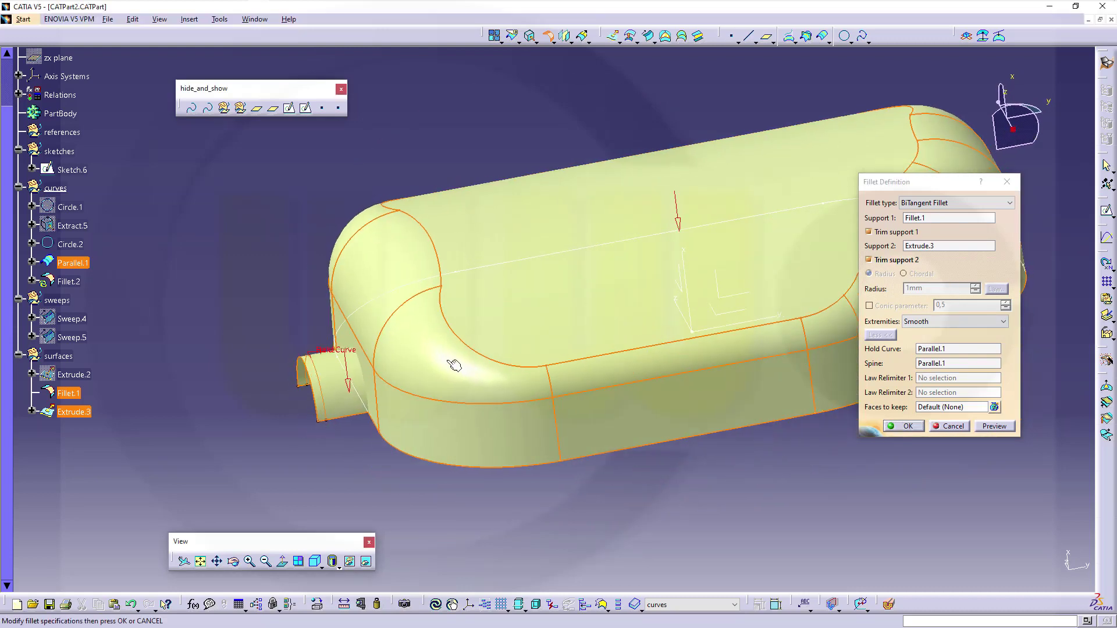
pyautogui.click(349, 390)
pyautogui.click(679, 225)
pyautogui.click(998, 428)
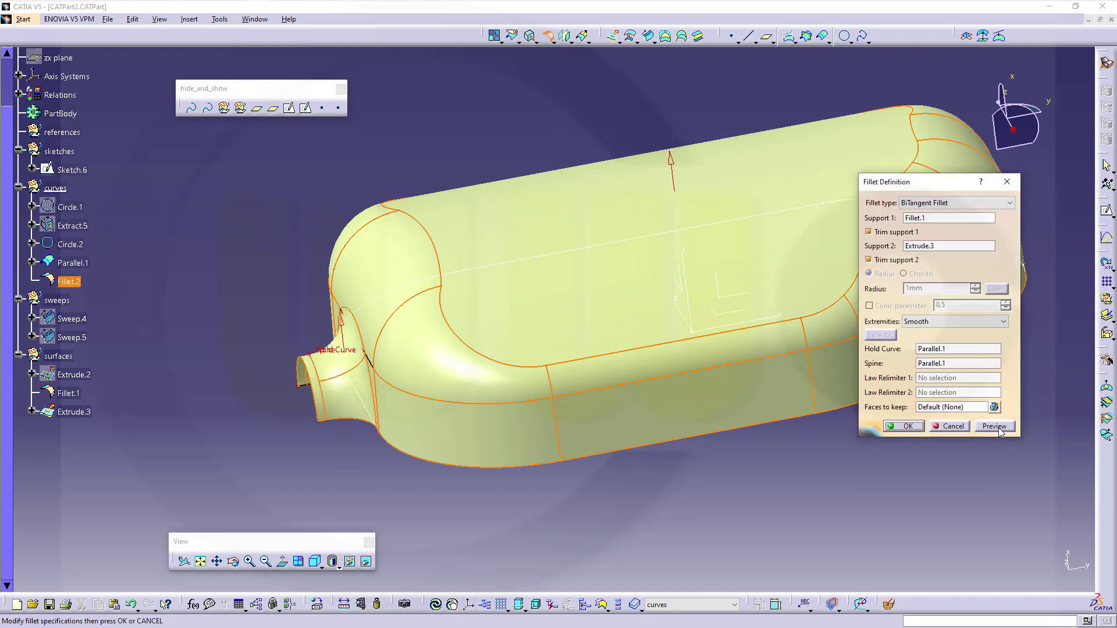
pyautogui.click(906, 427)
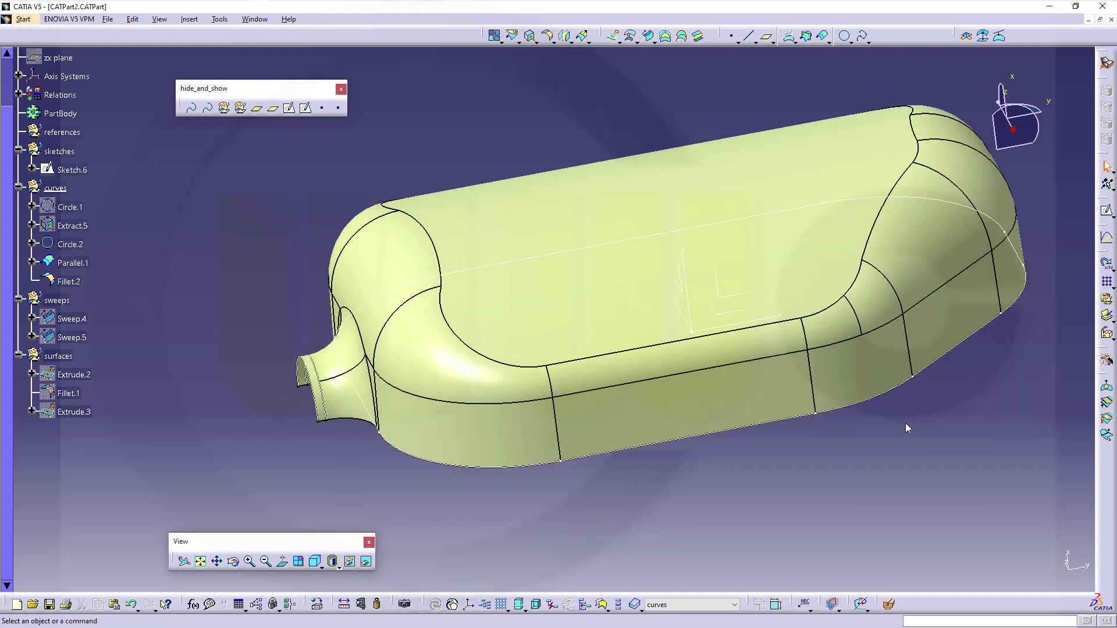
# Move the new body-to-pipe fillet from the curves set into the surfaces set.
pyautogui.moveTo(900, 427); pyautogui.dragTo(653, 428, button='middle')
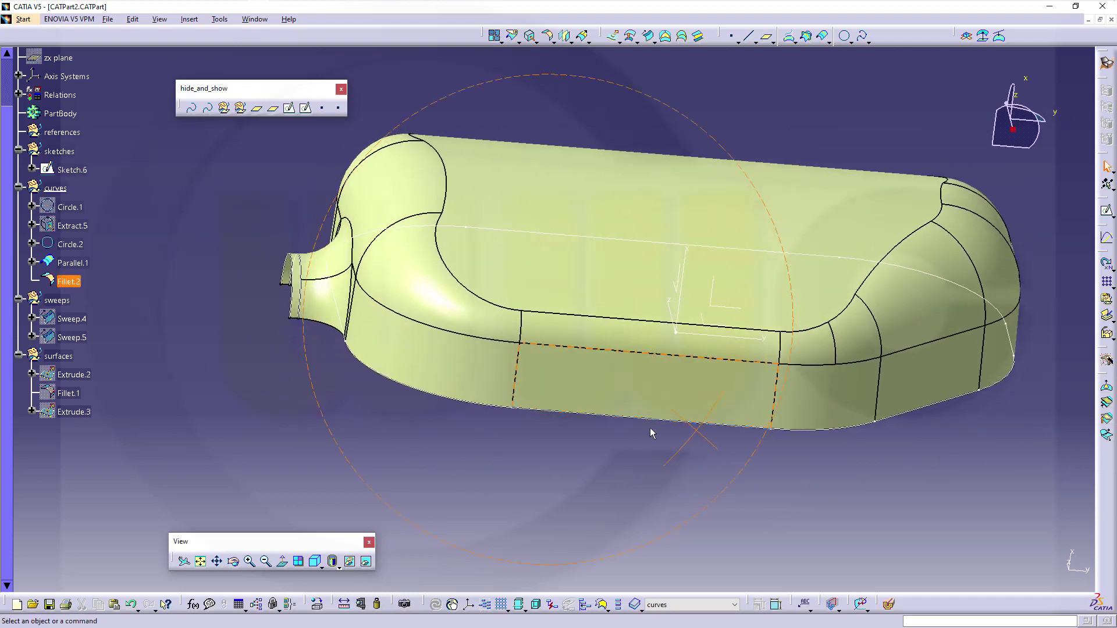
pyautogui.click(68, 282)
pyautogui.click(107, 293)
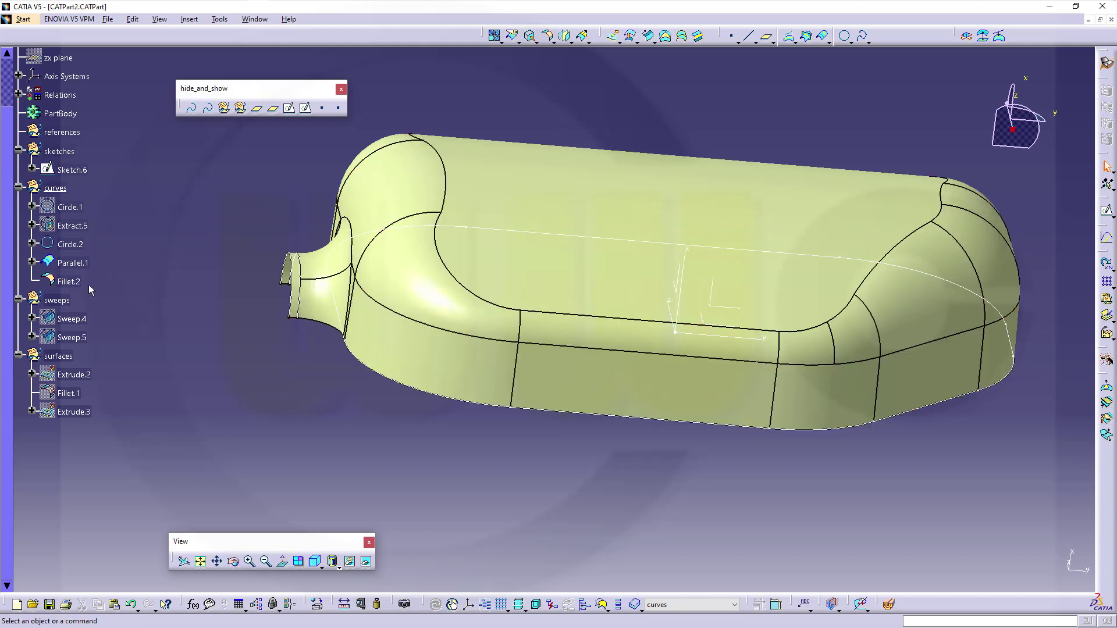
pyautogui.click(69, 283)
pyautogui.moveTo(66, 283); pyautogui.dragTo(59, 356)
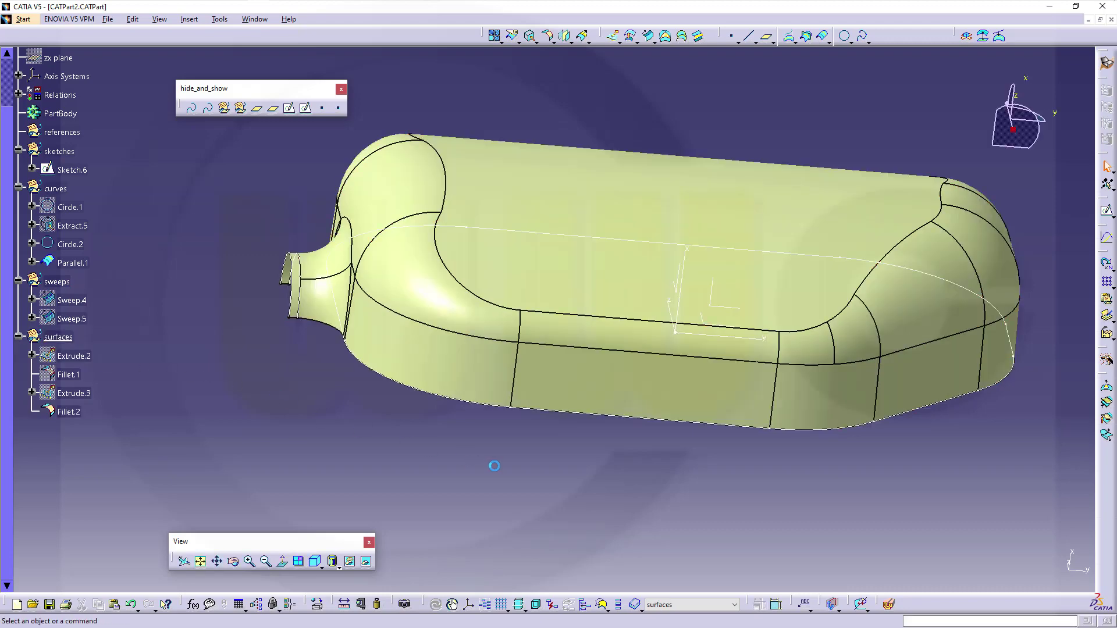
# Create an Angle/Normal plane through the body profile's slanted straight edge, at 90 deg to the absolute axis system's plane parallel to the profile.
pyautogui.moveTo(711, 469); pyautogui.dragTo(621, 488, button='middle')
pyautogui.moveTo(748, 349); pyautogui.dragTo(556, 392, button='middle')
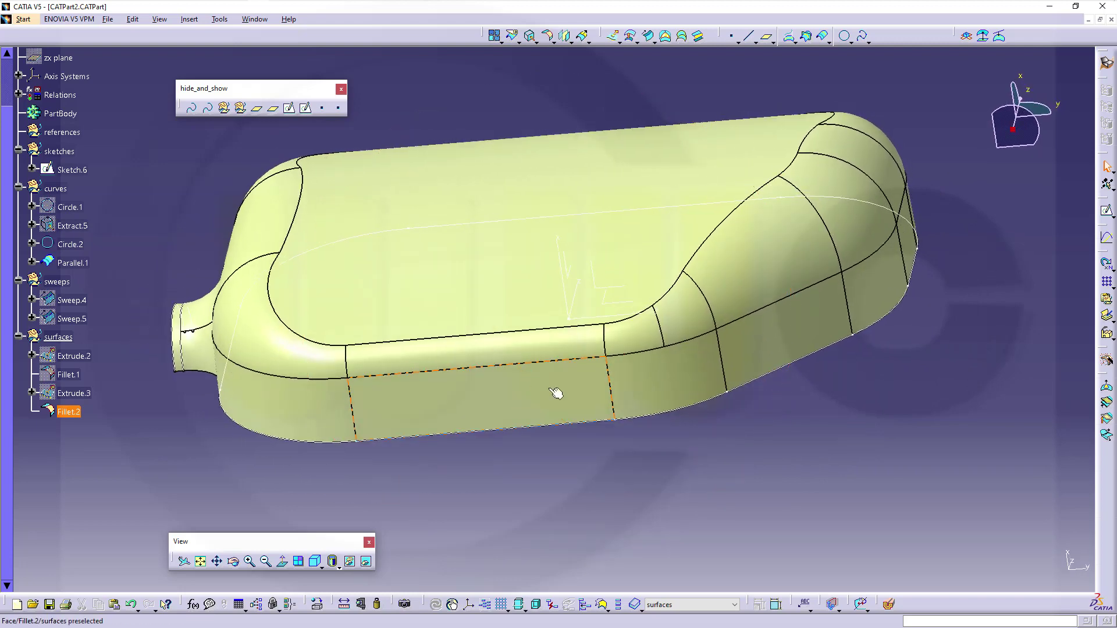
pyautogui.moveTo(856, 420); pyautogui.dragTo(553, 428, button='middle')
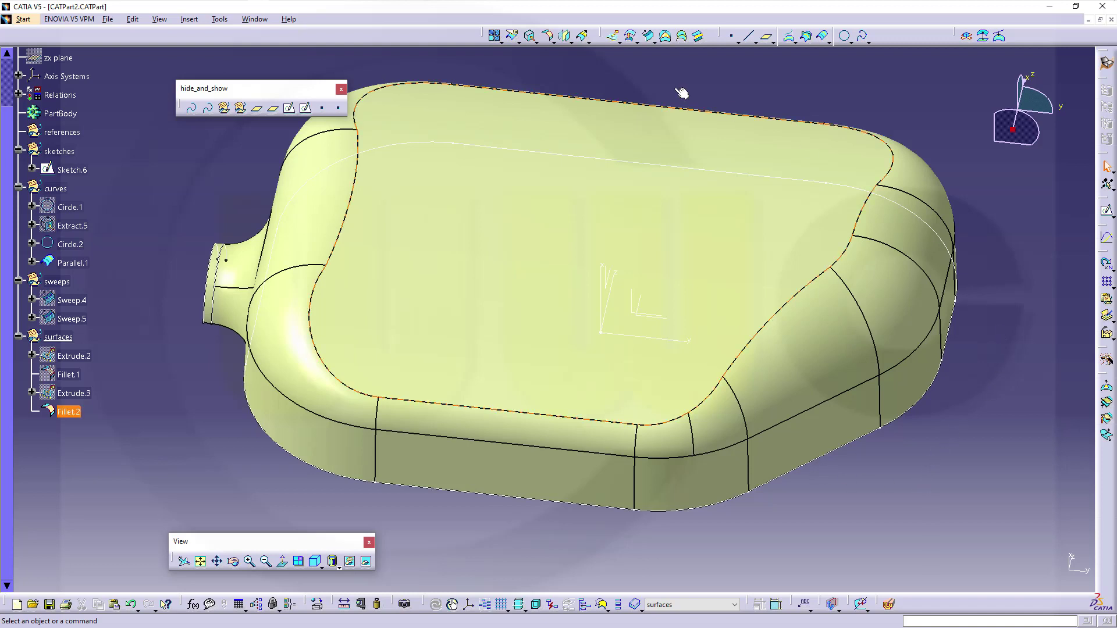
pyautogui.click(768, 39)
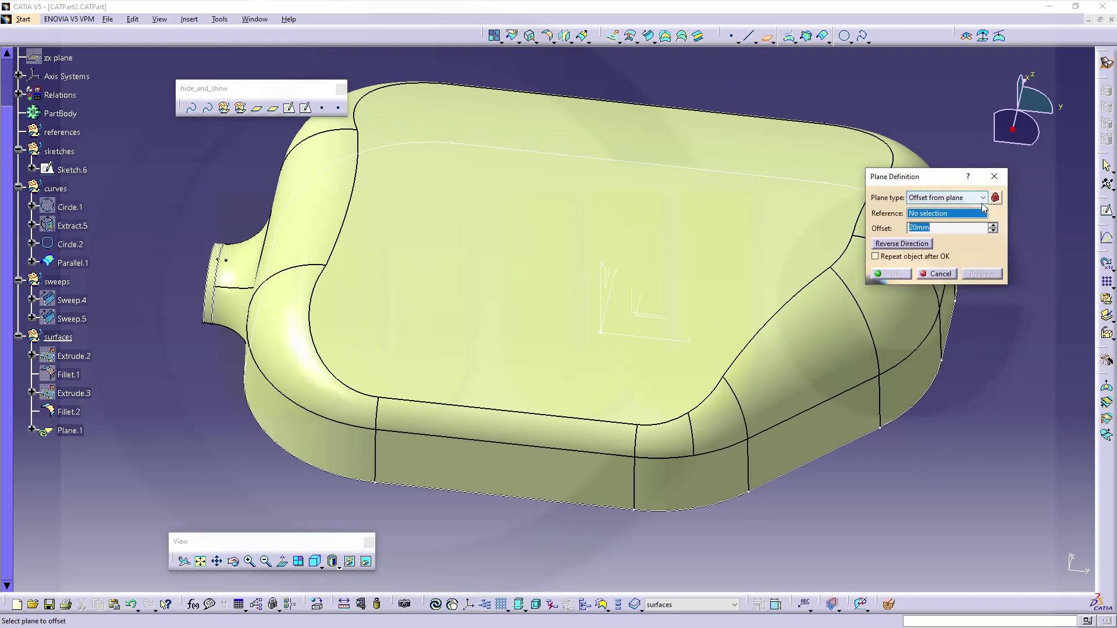
pyautogui.click(985, 198)
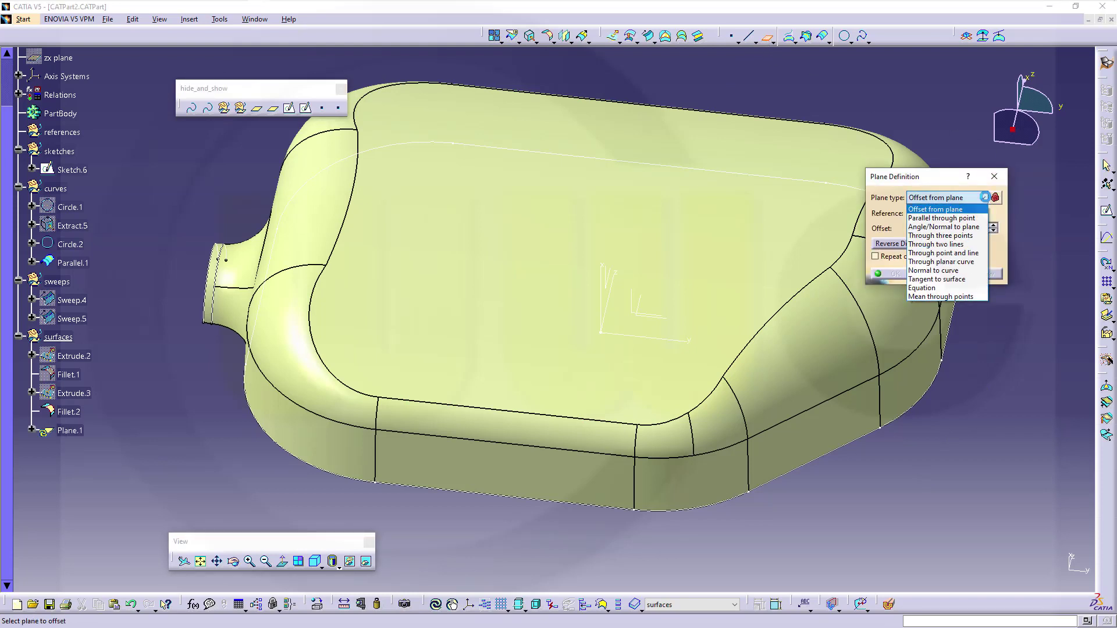
pyautogui.click(966, 228)
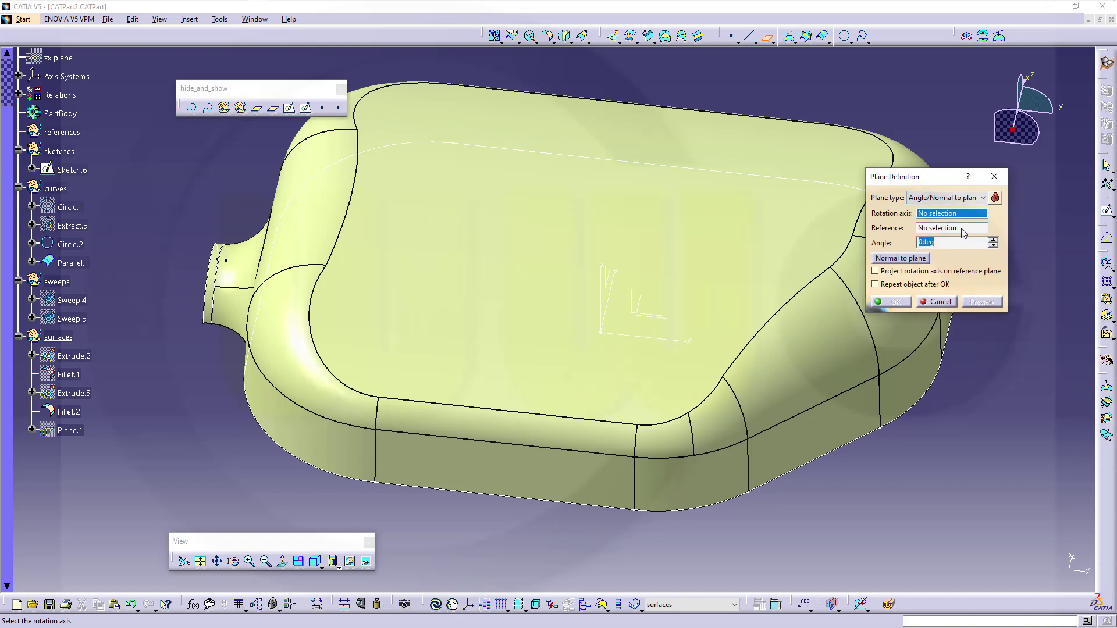
pyautogui.click(832, 457)
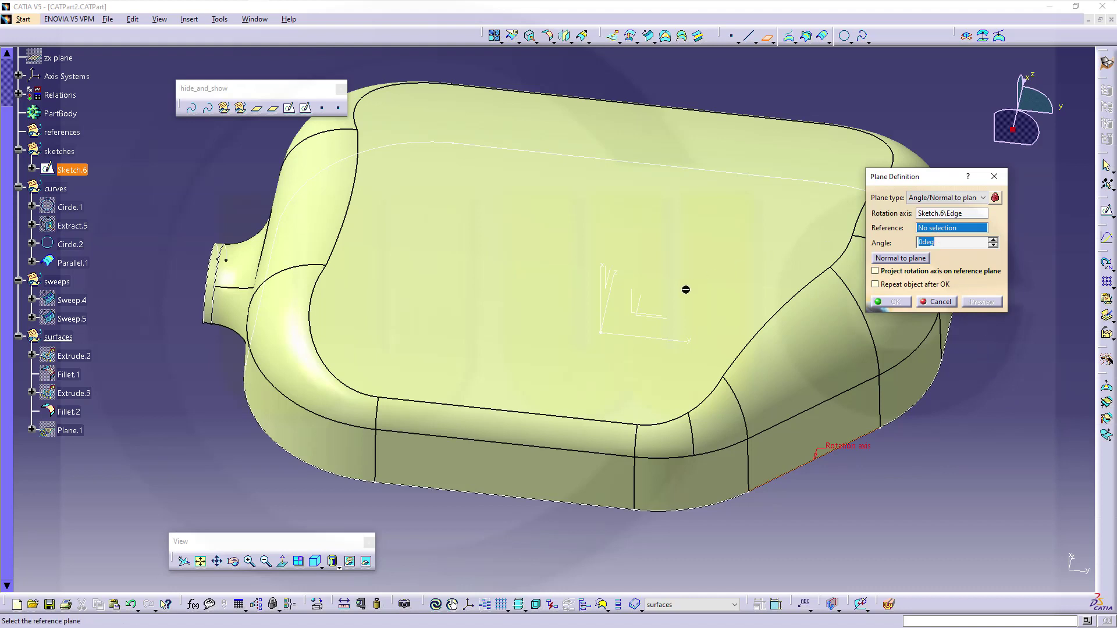
pyautogui.click(663, 325)
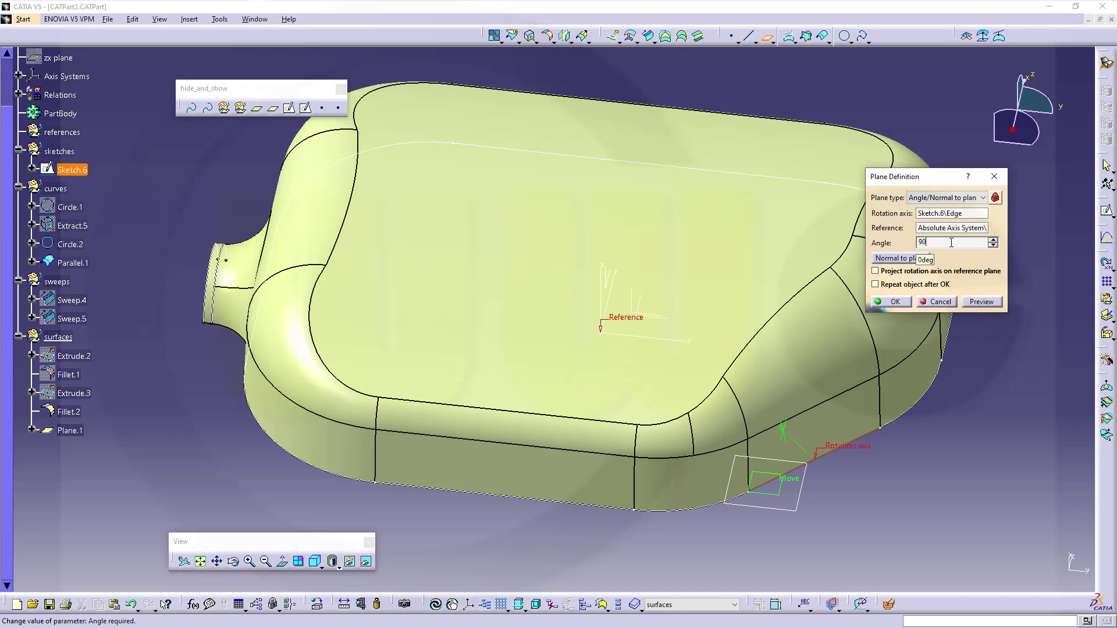
pyautogui.click(891, 301)
# Move the new plane from the surfaces set into the references set, and define the curves set as the work object.
pyautogui.moveTo(721, 521); pyautogui.dragTo(756, 408, button='middle')
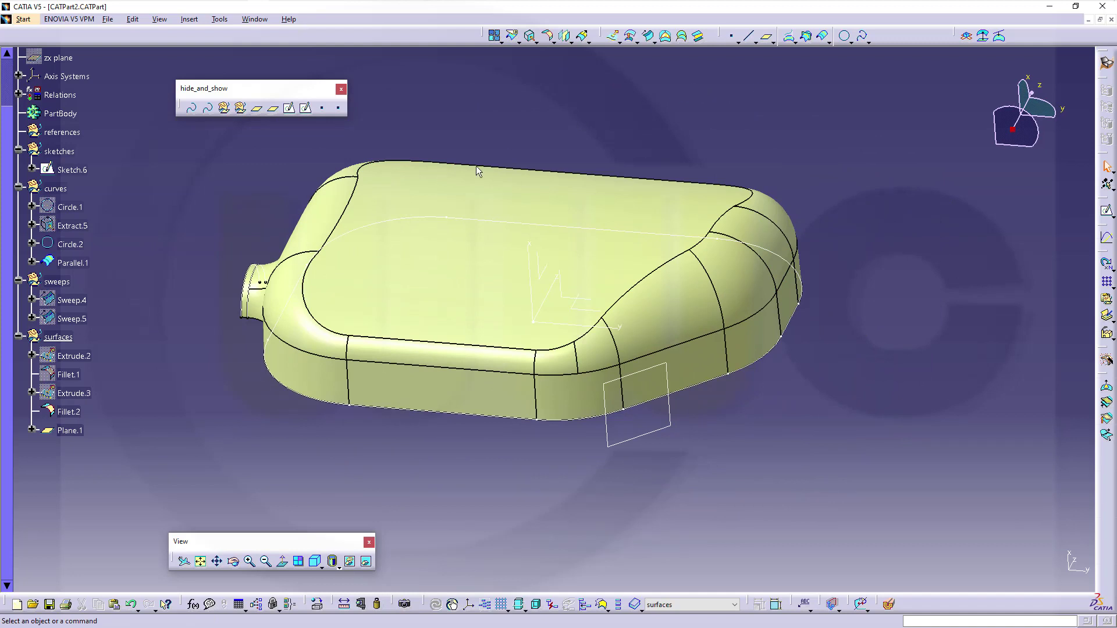
pyautogui.click(70, 430)
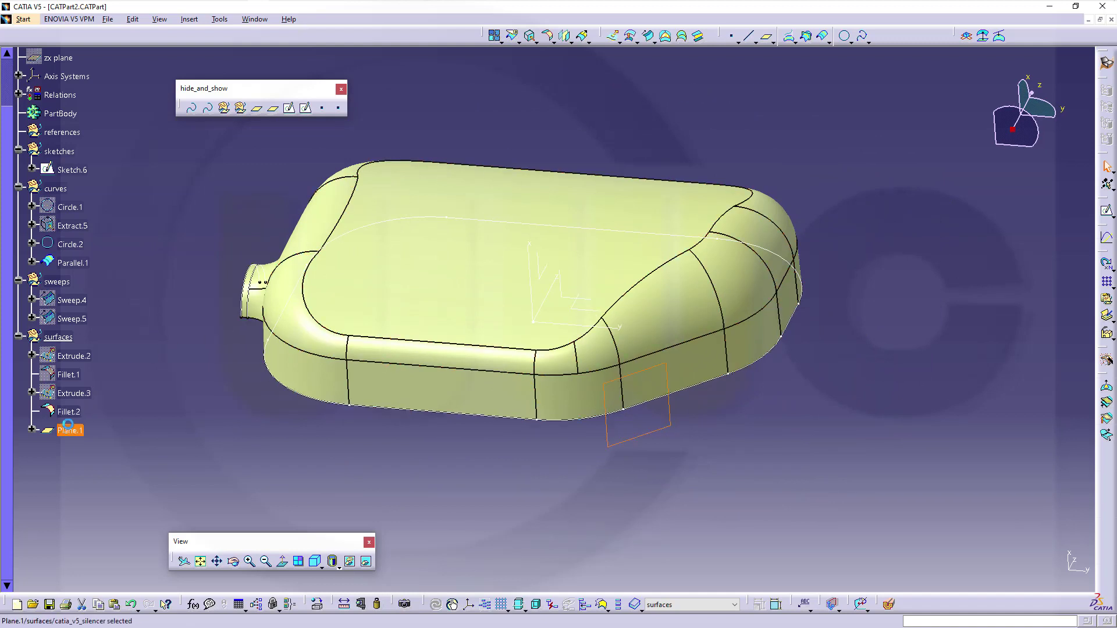
pyautogui.moveTo(66, 134); pyautogui.dragTo(64, 133)
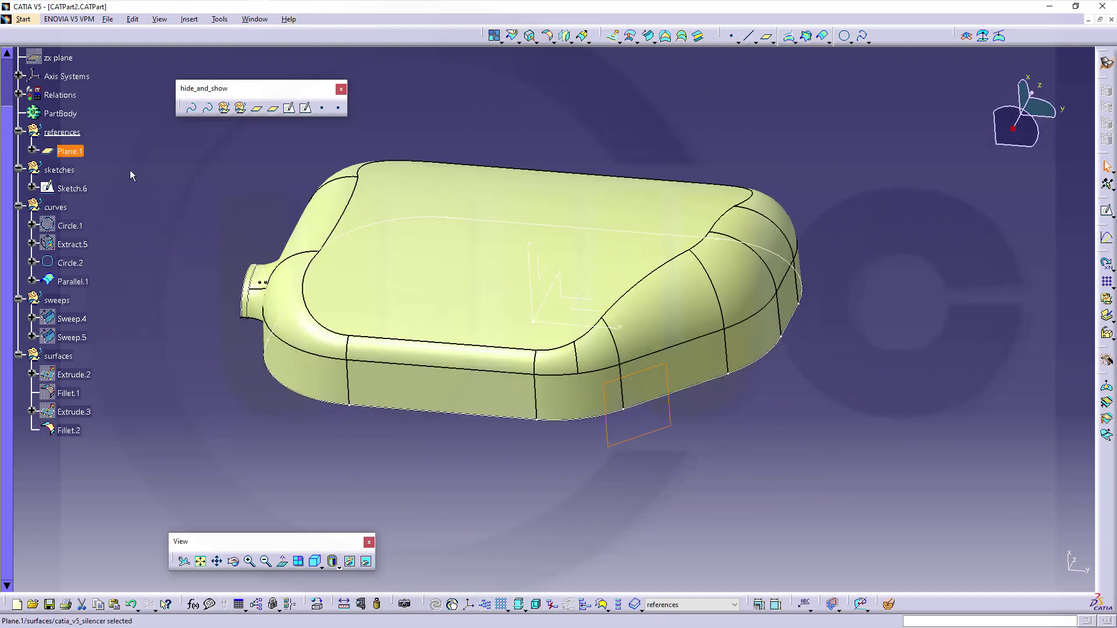
pyautogui.rightClick(50, 207)
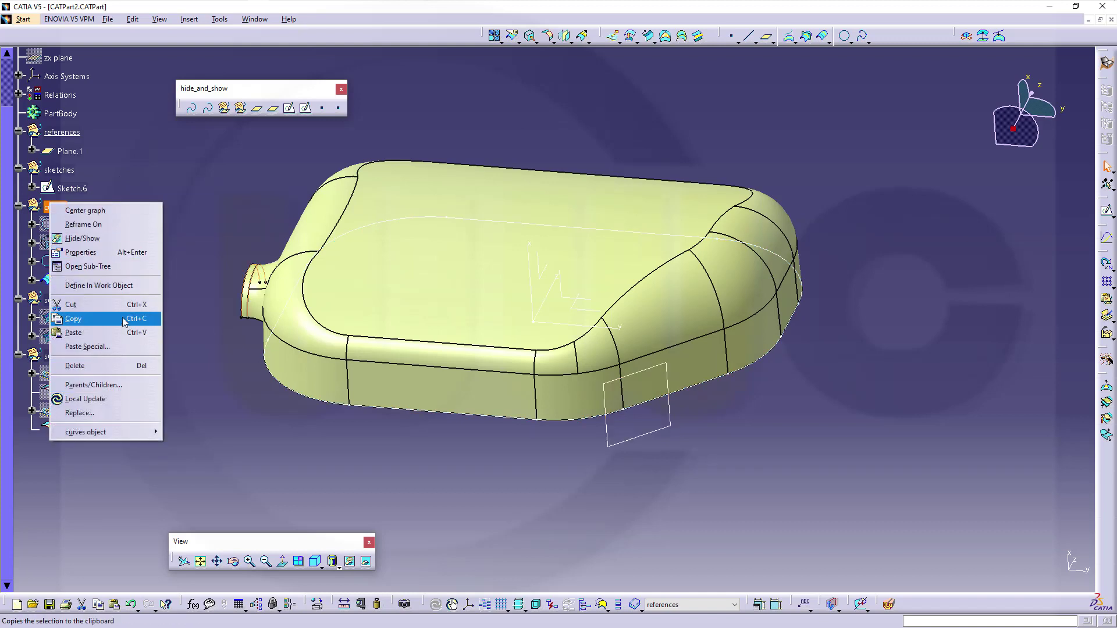
pyautogui.click(128, 285)
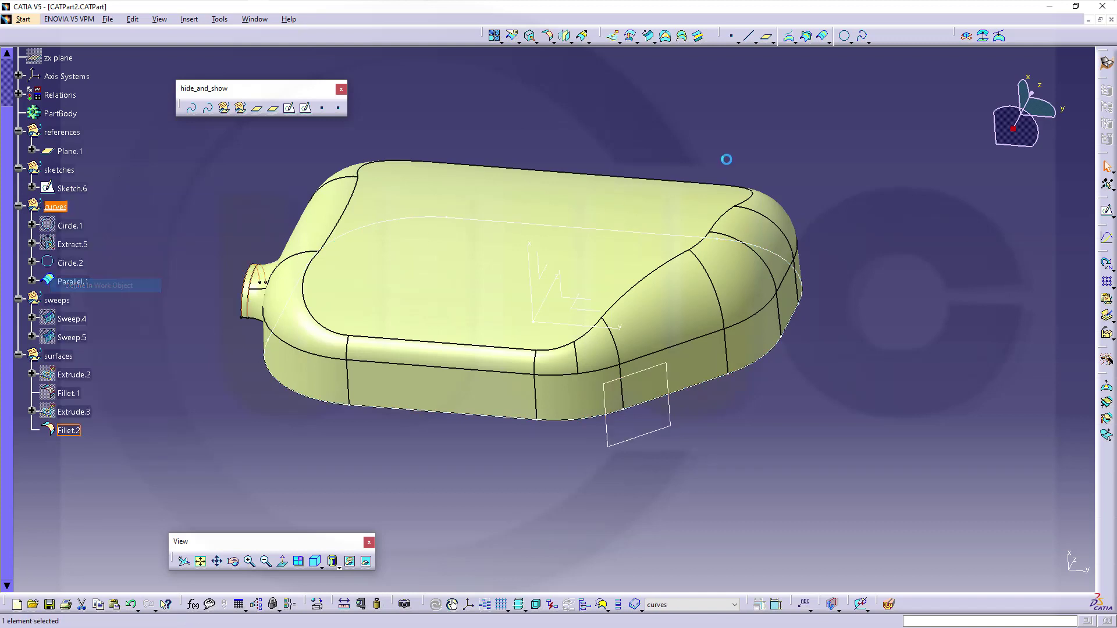
# Start a center-and-radius circle supported on the reference plane at the body's slanted side, with a 28 mm radius.
pyautogui.click(846, 38)
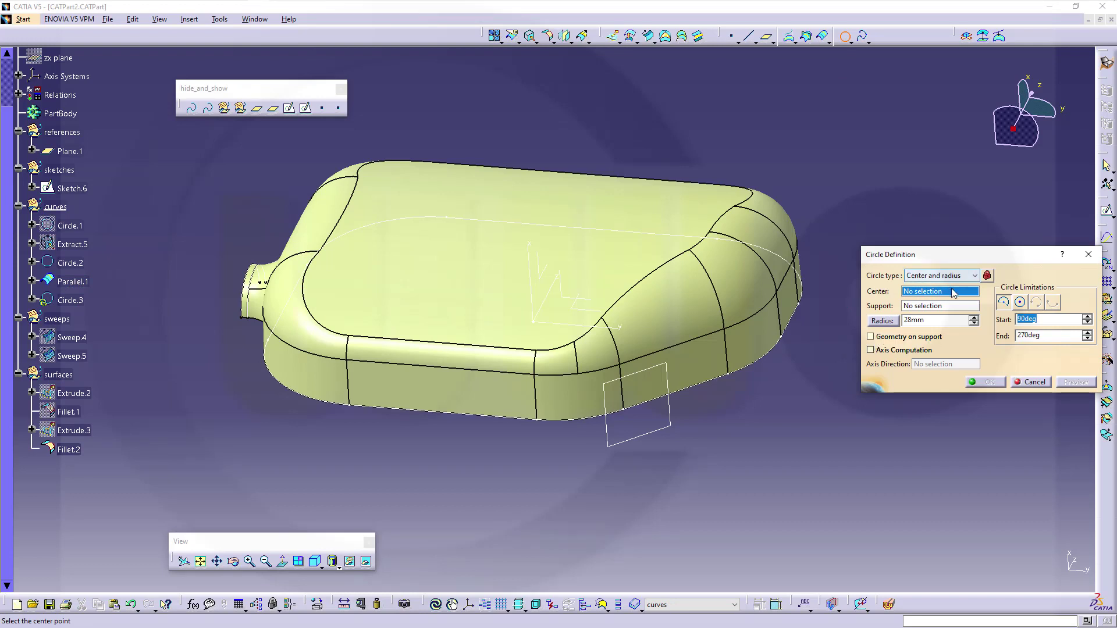
pyautogui.click(934, 306)
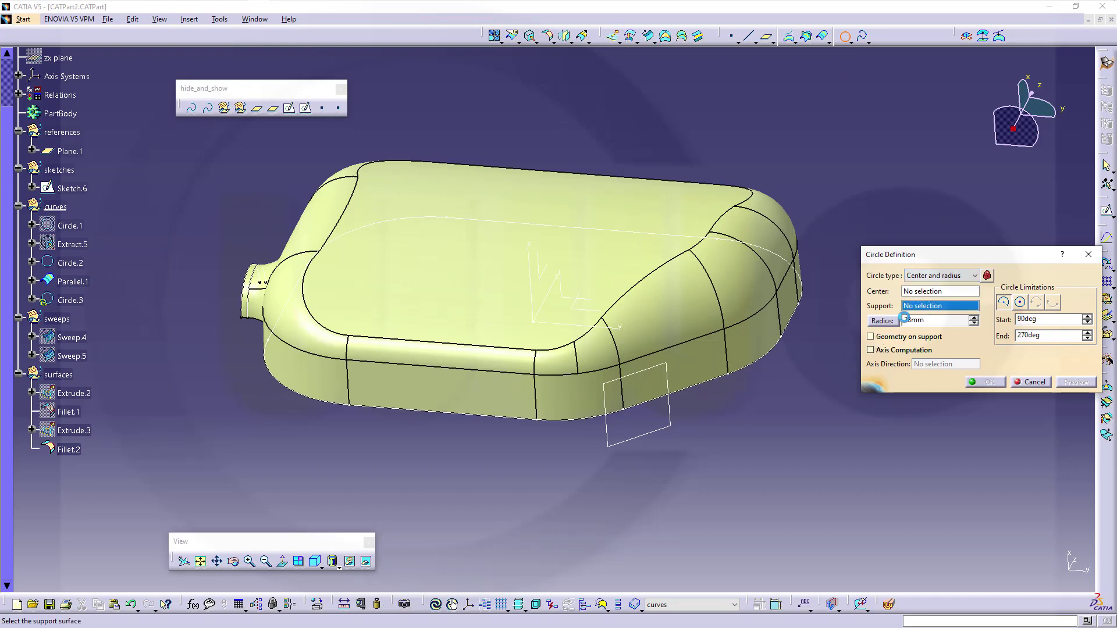
pyautogui.click(733, 442)
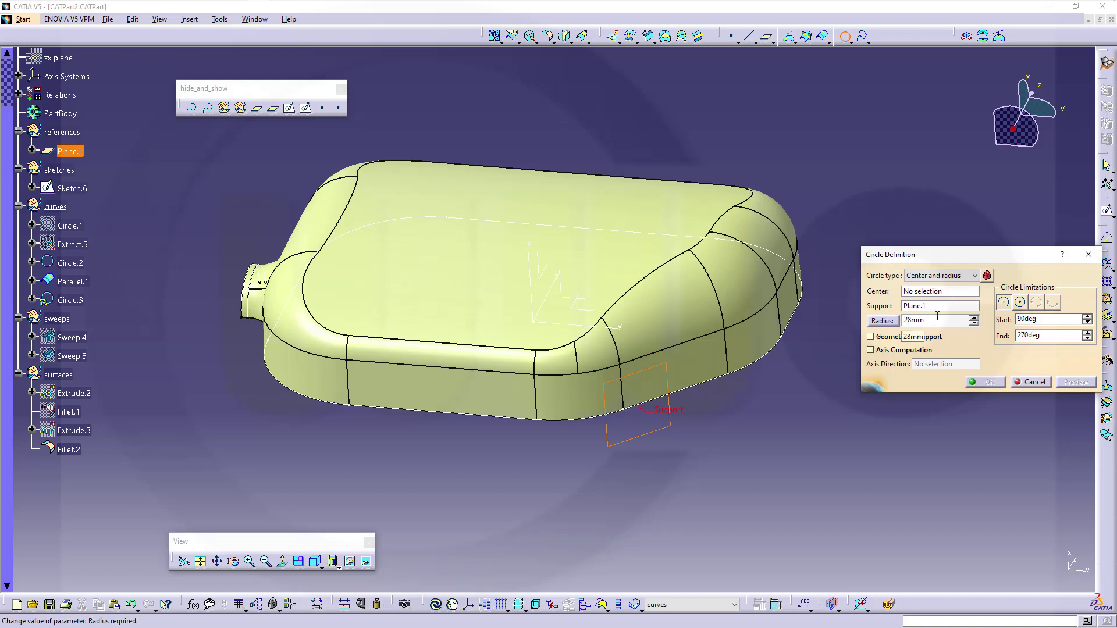
pyautogui.press('Return')
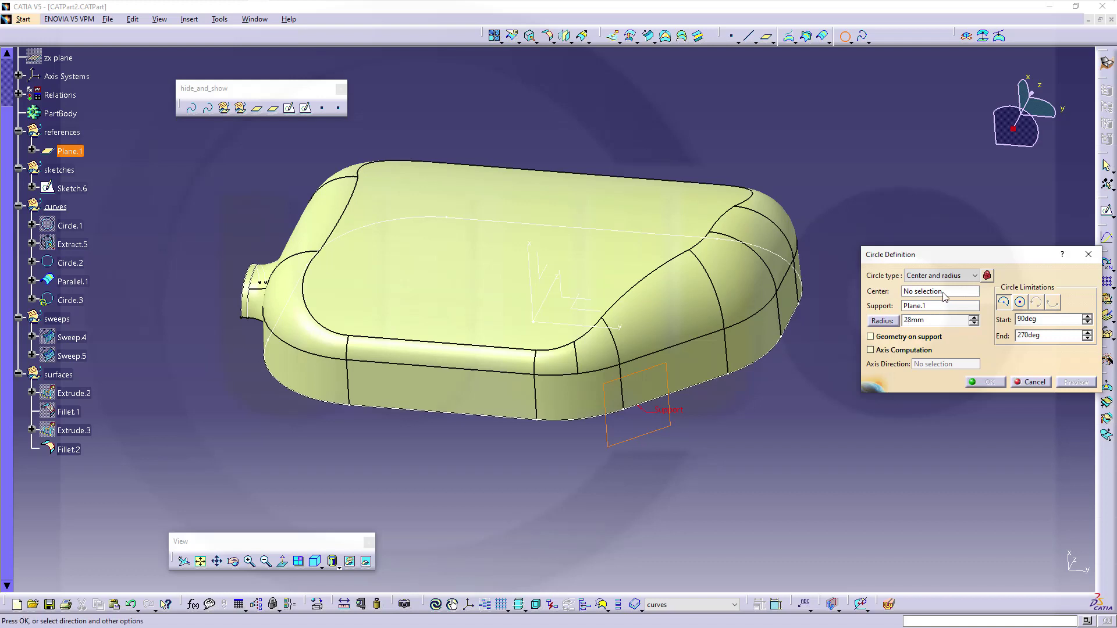
# Center the circle on a midpoint between the slanted edge's two end vertices, and create it as an arc from 90 to 270 deg.
pyautogui.click(943, 292)
pyautogui.rightClick(943, 295)
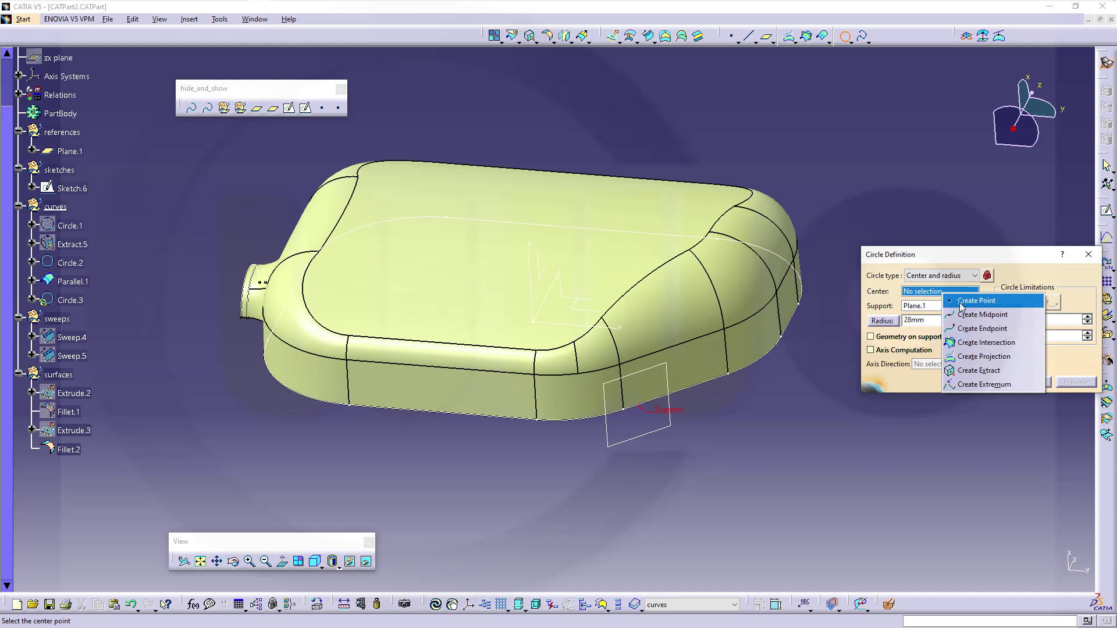
pyautogui.click(960, 303)
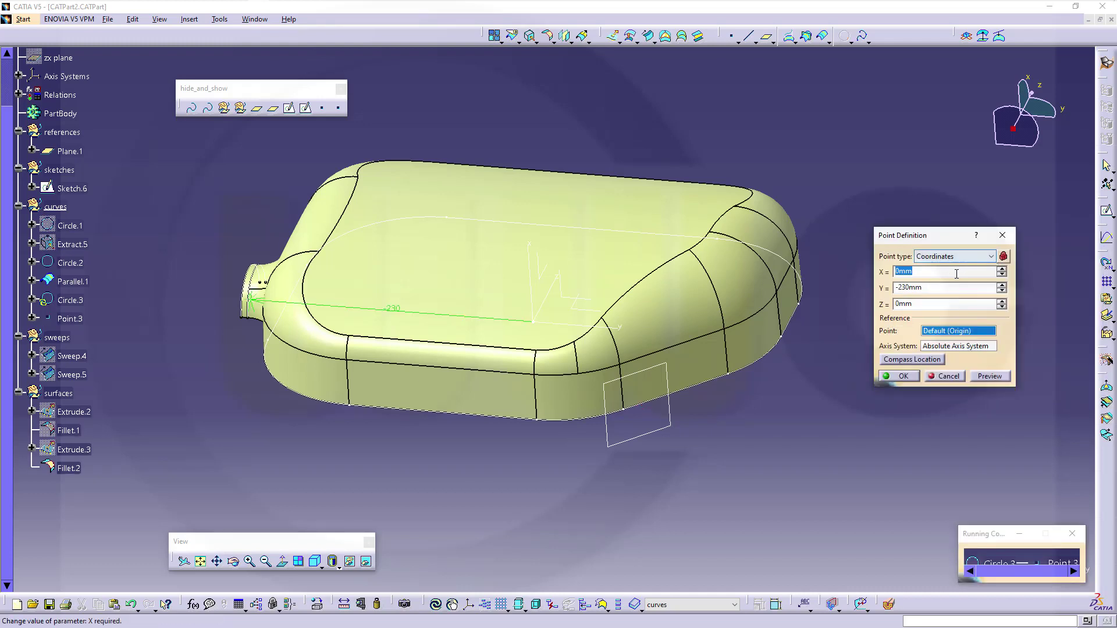
pyautogui.click(993, 259)
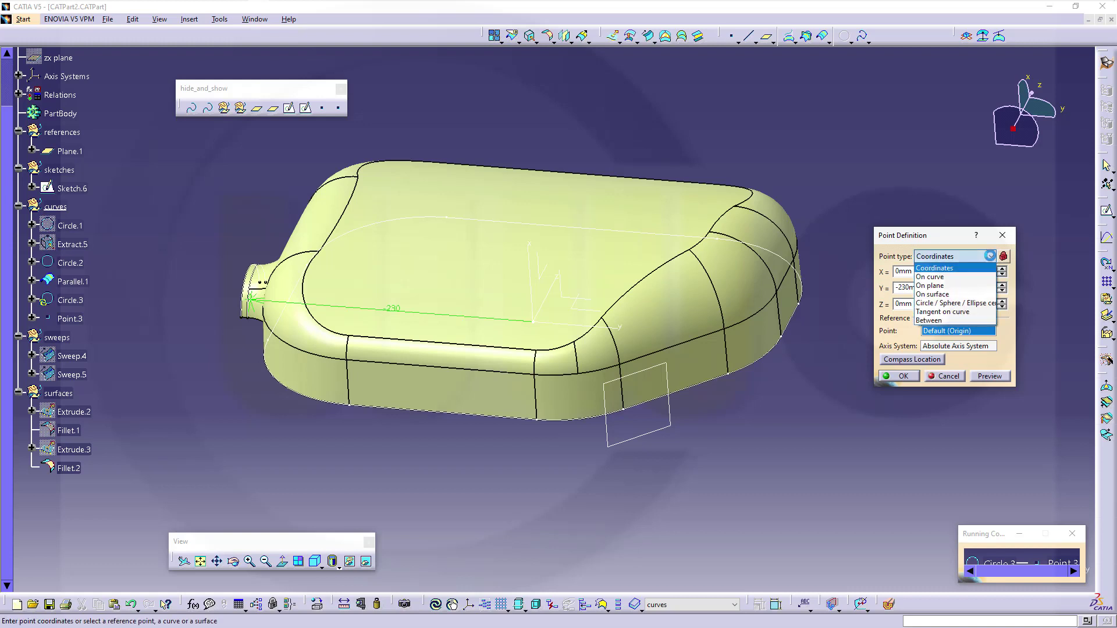
pyautogui.click(954, 321)
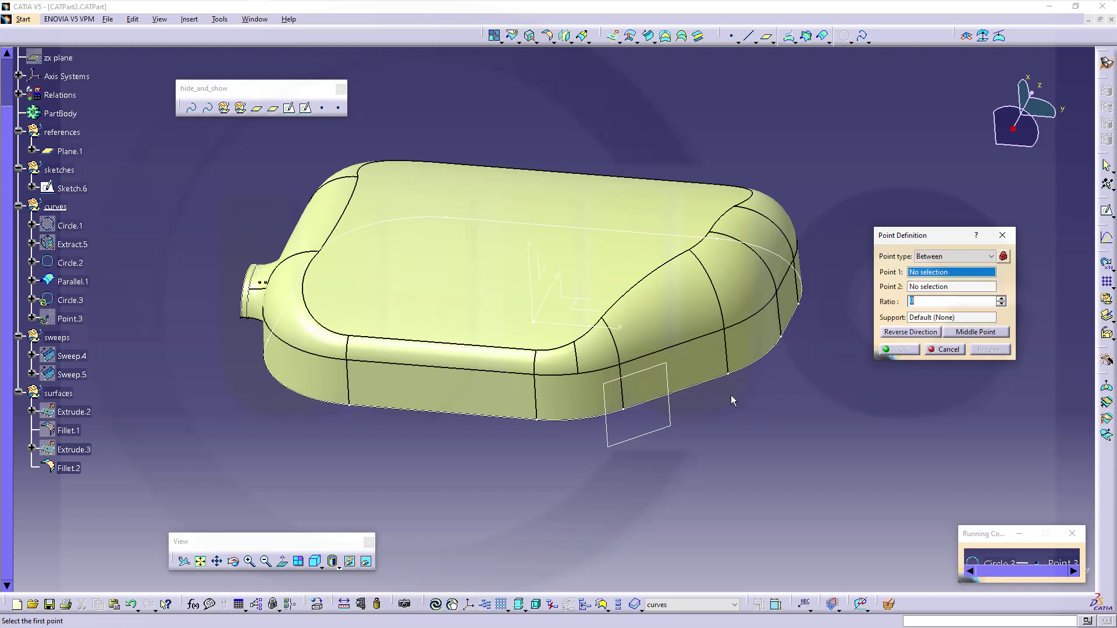
pyautogui.click(729, 376)
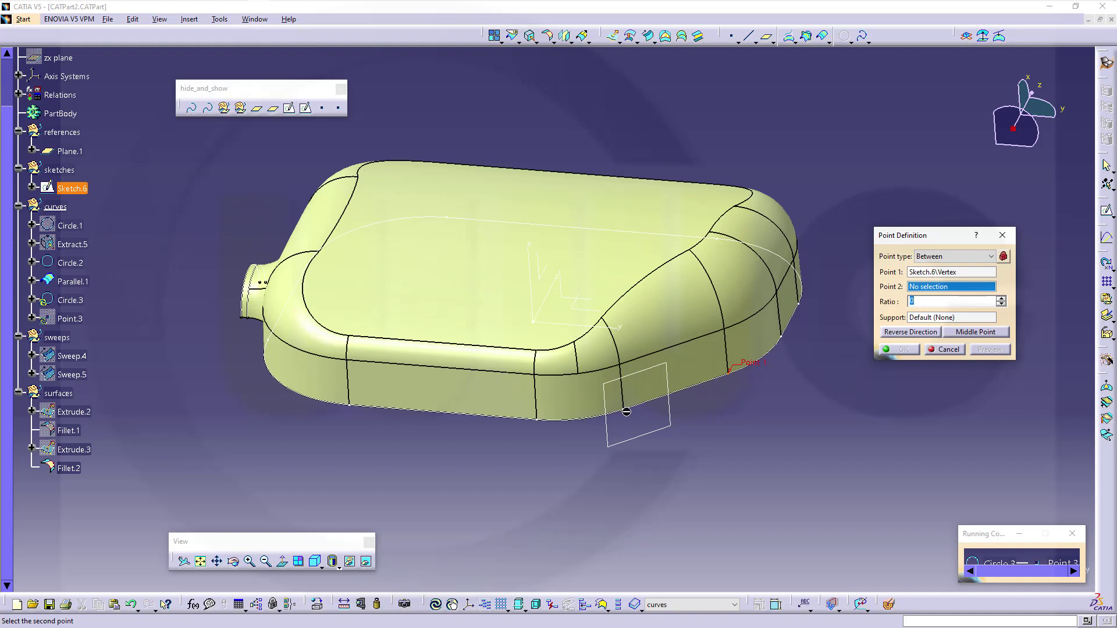
pyautogui.click(623, 412)
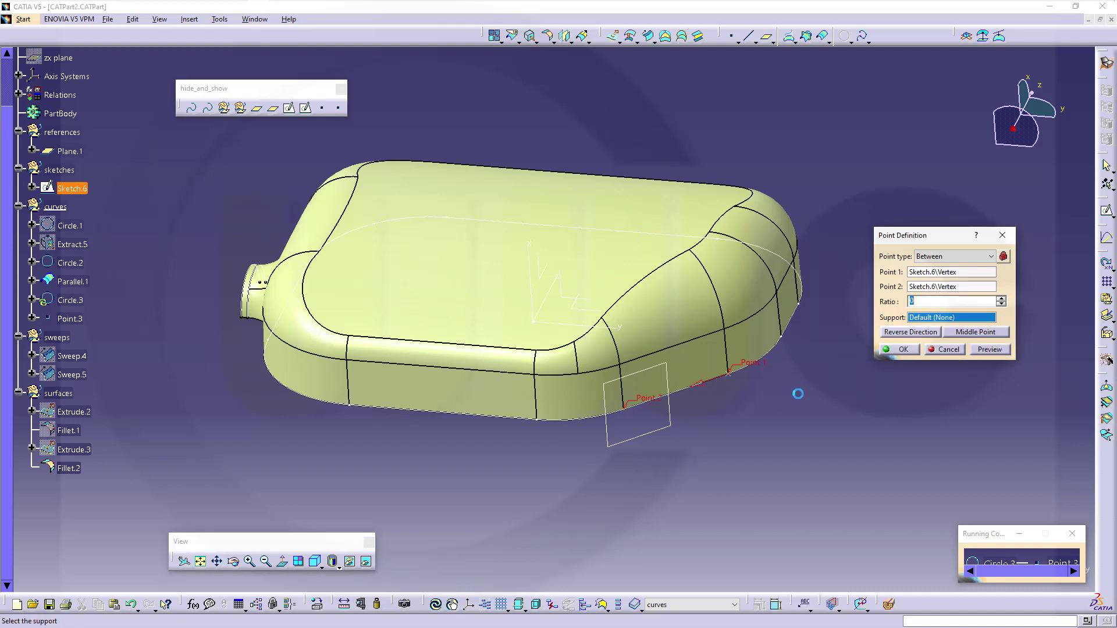
pyautogui.click(956, 332)
pyautogui.click(903, 350)
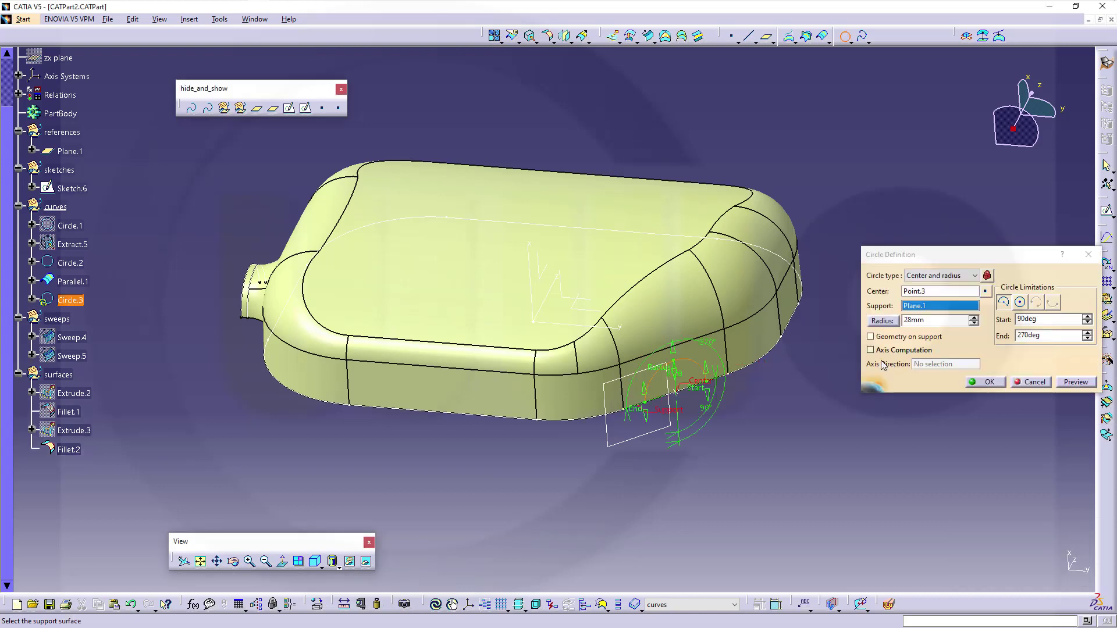
pyautogui.moveTo(756, 389); pyautogui.dragTo(643, 466, button='middle')
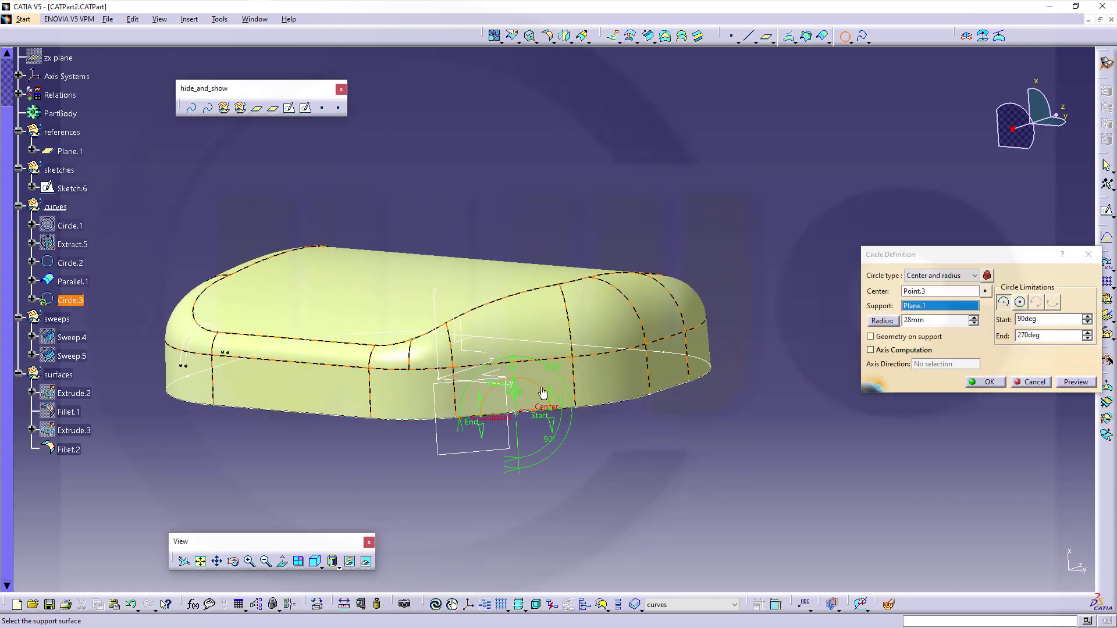
pyautogui.moveTo(540, 473); pyautogui.dragTo(645, 418, button='middle')
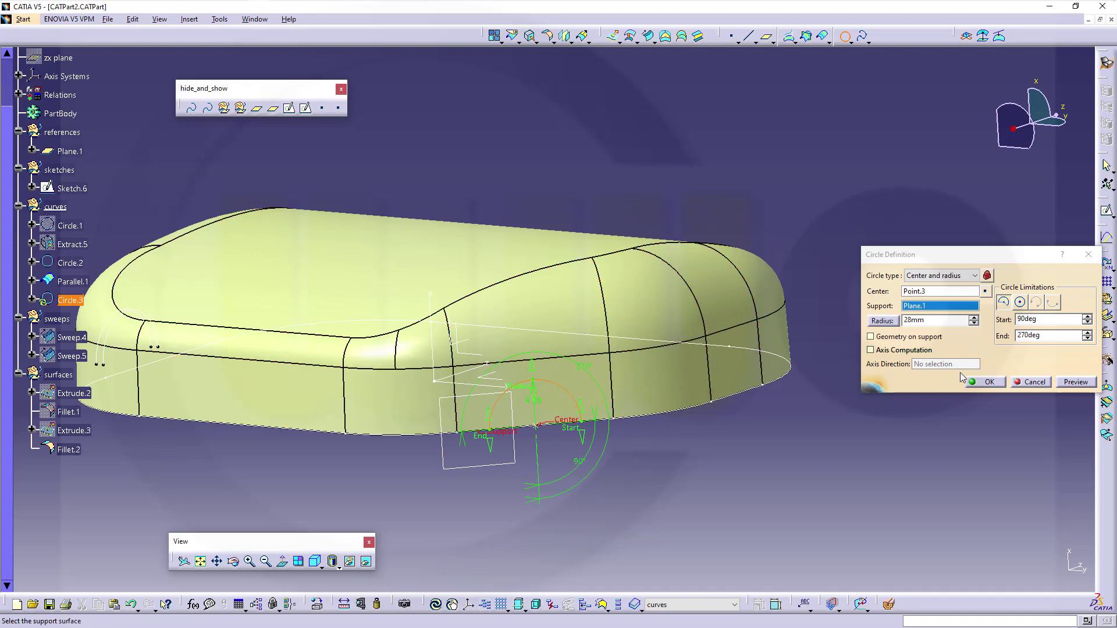
pyautogui.click(988, 383)
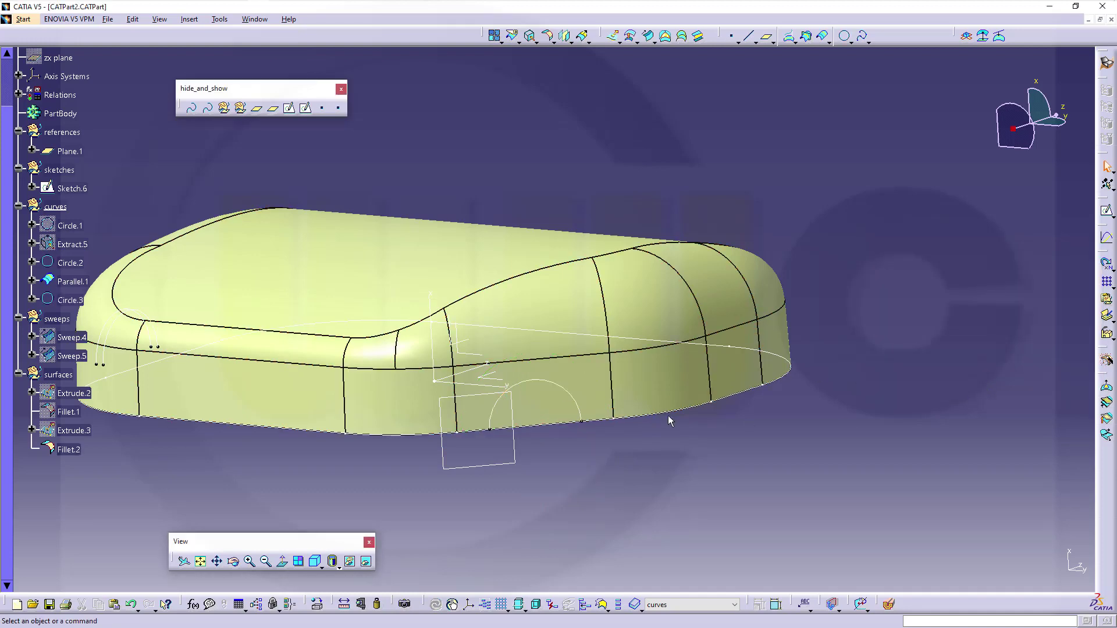
# Set up an extrusion of the new half-circle normal to the slanted-side plane, with its direction reversed to point outward from the body.
pyautogui.moveTo(741, 424); pyautogui.dragTo(569, 255, button='middle')
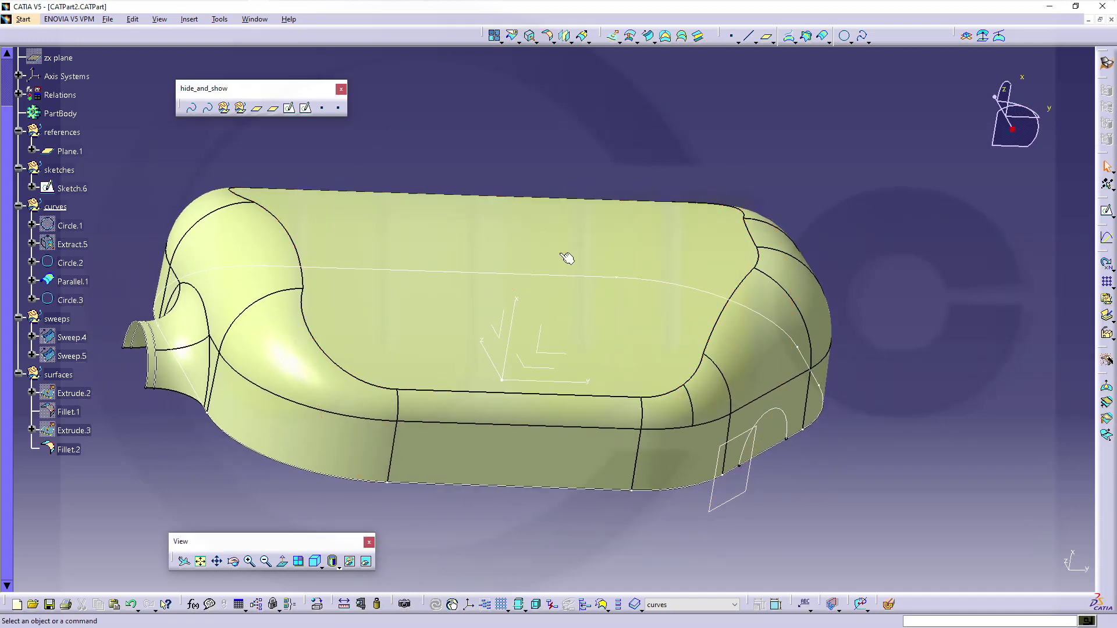
pyautogui.click(613, 36)
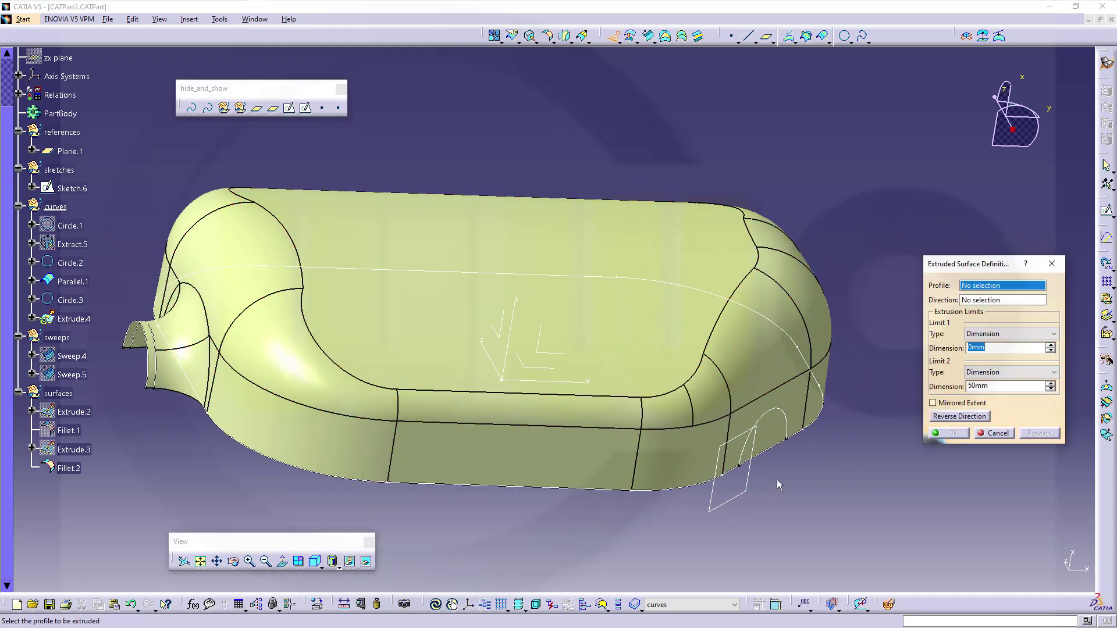
pyautogui.click(793, 429)
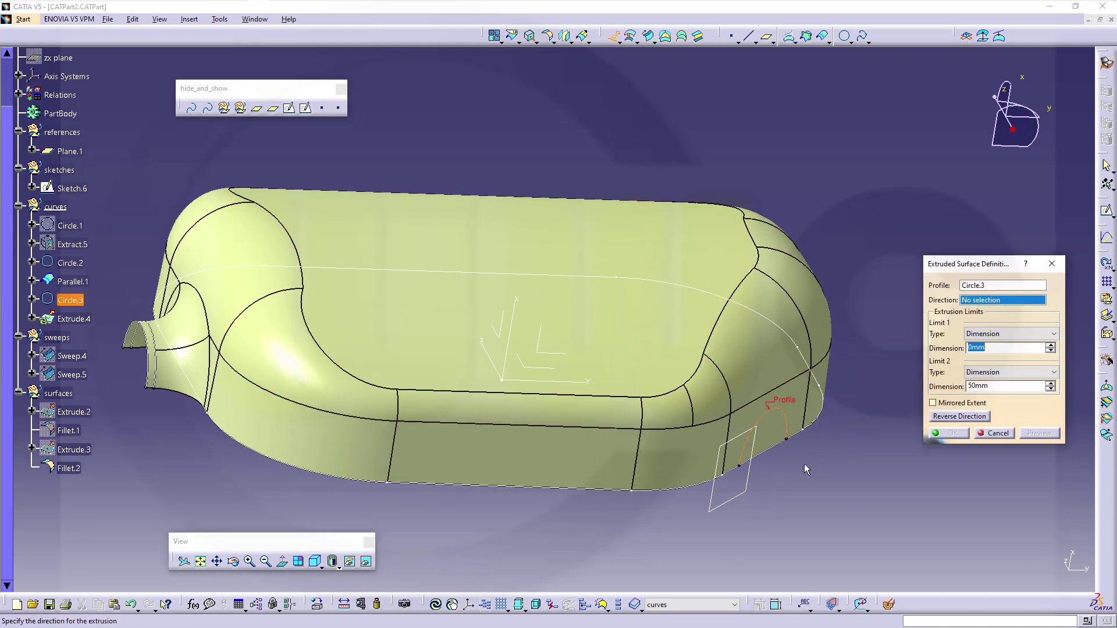
pyautogui.moveTo(805, 463); pyautogui.dragTo(838, 446, button='middle')
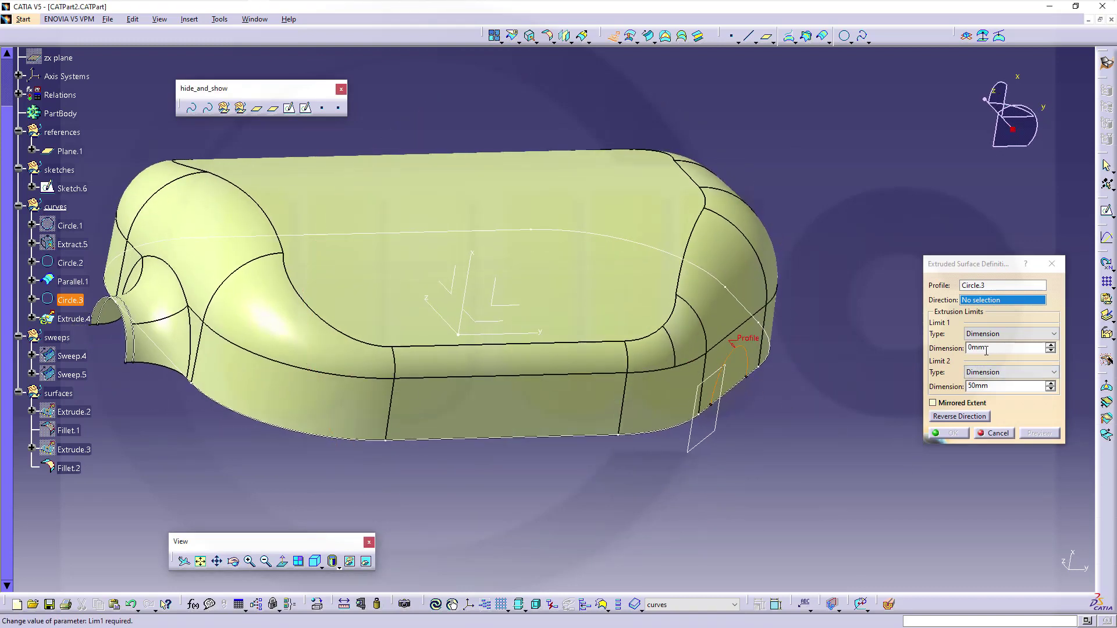
pyautogui.click(709, 438)
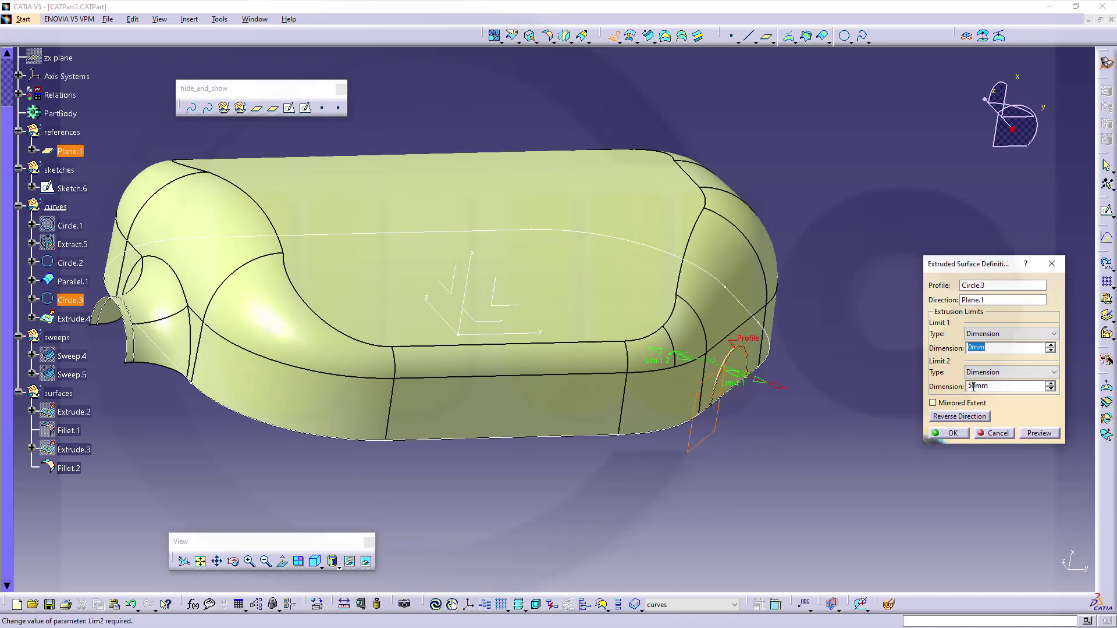
pyautogui.click(957, 417)
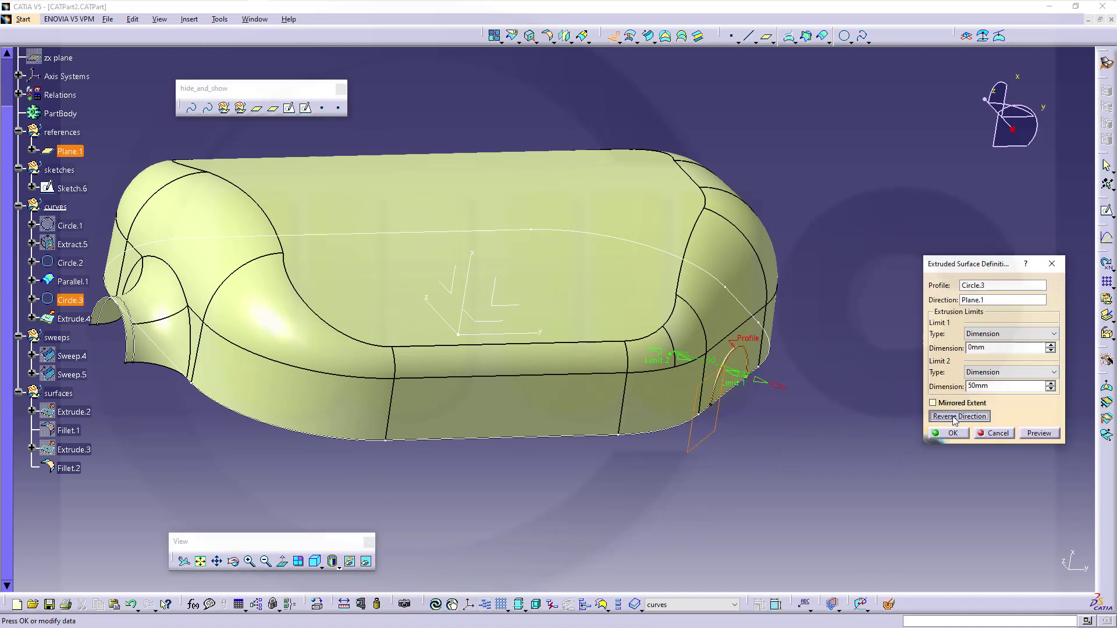
# Create the stub extrusion with a second limit of 30 mm, and move it from the curves set into the surfaces set.
pyautogui.click(975, 386)
pyautogui.doubleClick(975, 386)
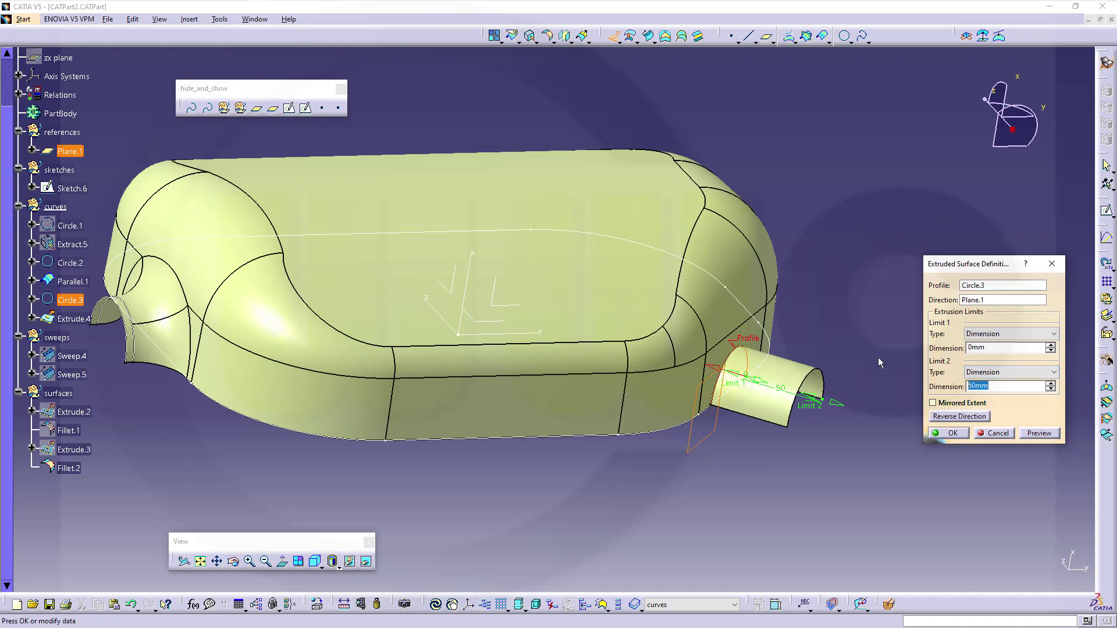
pyautogui.write('30')
pyautogui.press('Return')
pyautogui.press('Return')
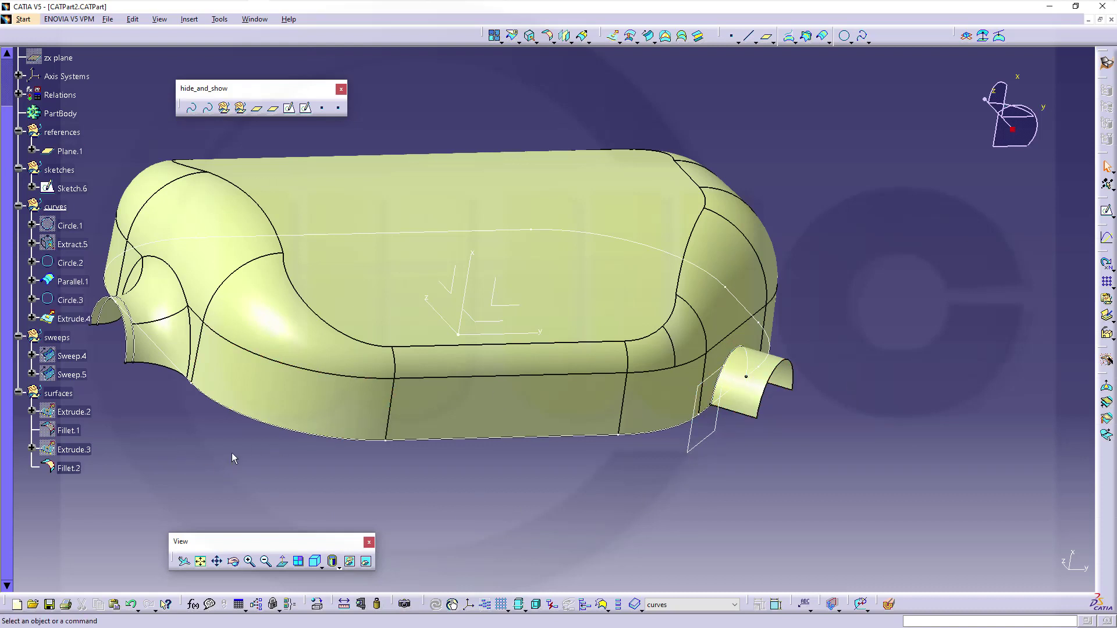
pyautogui.click(58, 321)
pyautogui.moveTo(59, 321); pyautogui.dragTo(59, 393)
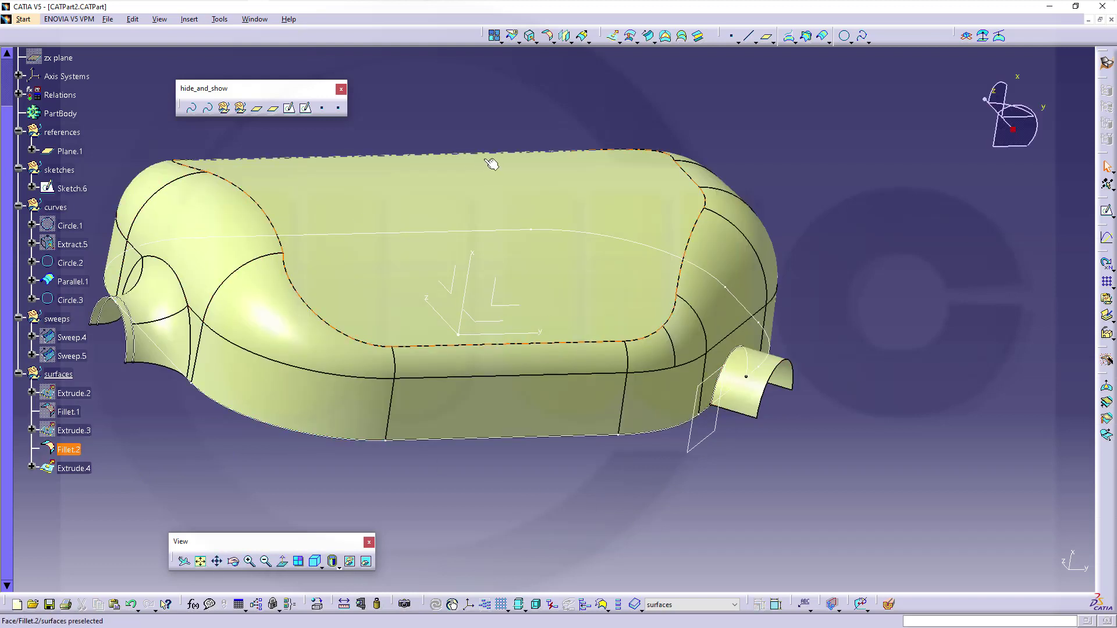
# Create a parallel curve offset 5 mm from the new stub's outer edge, supported on the stub surface.
pyautogui.click(824, 37)
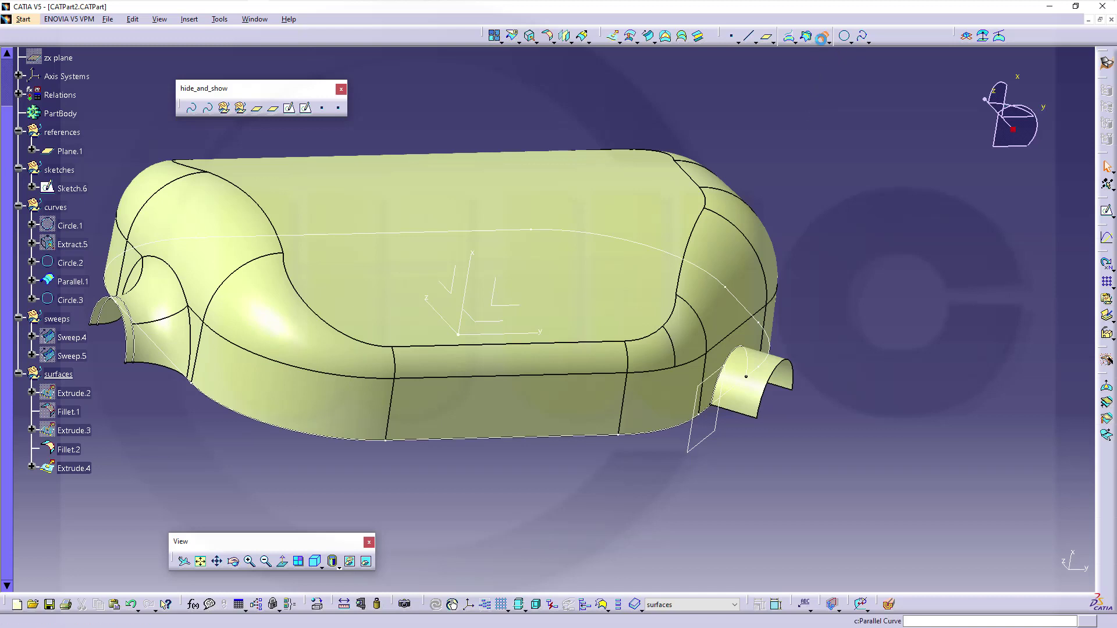
pyautogui.click(791, 371)
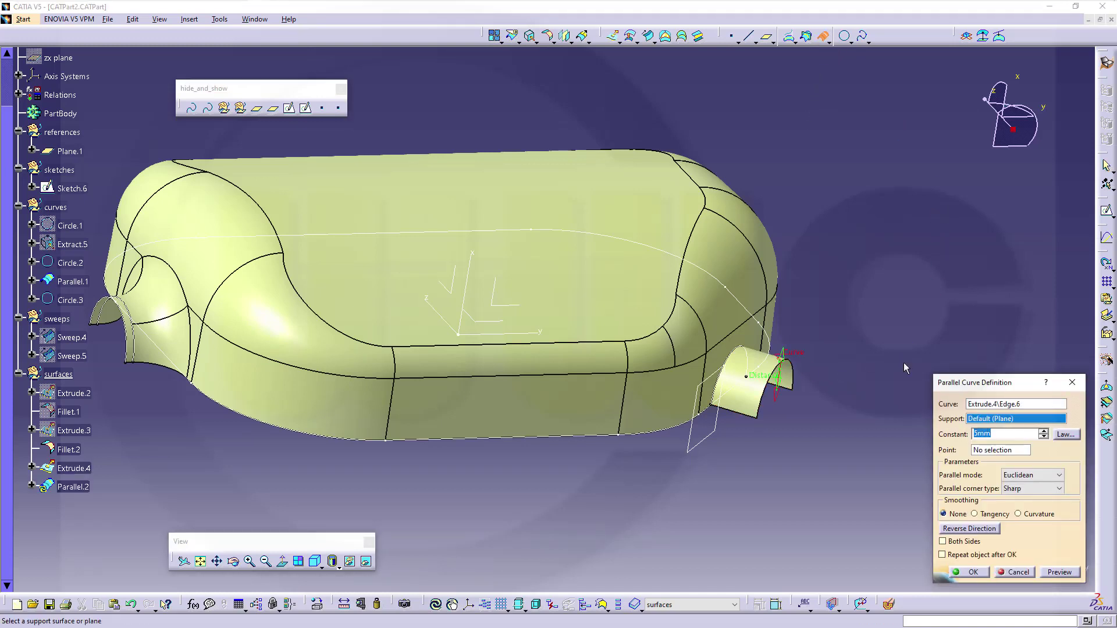
pyautogui.click(739, 404)
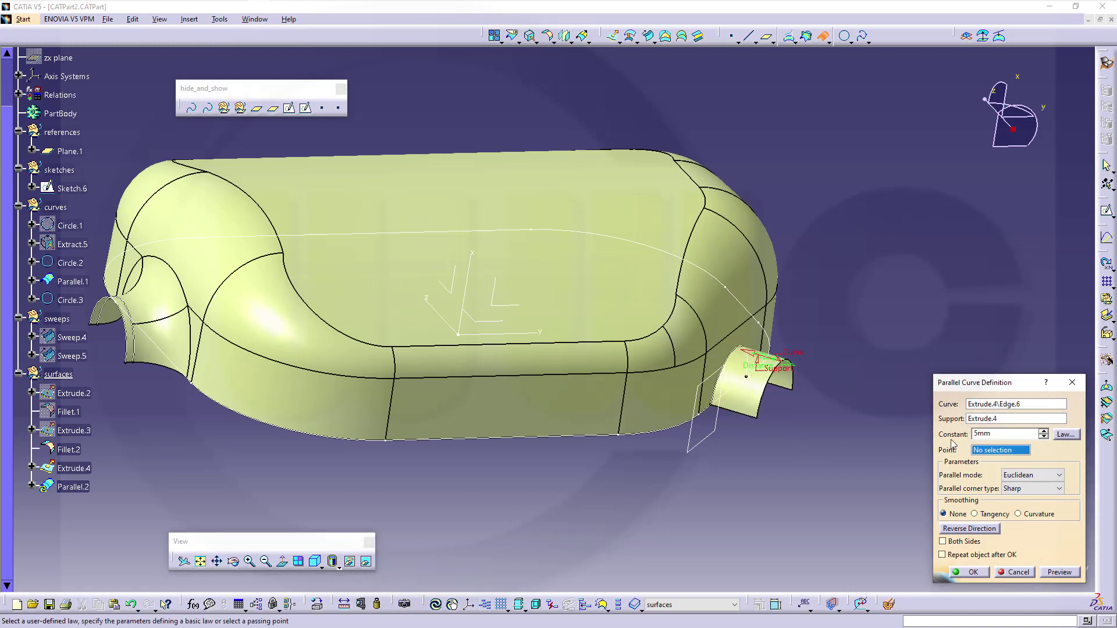
pyautogui.click(968, 572)
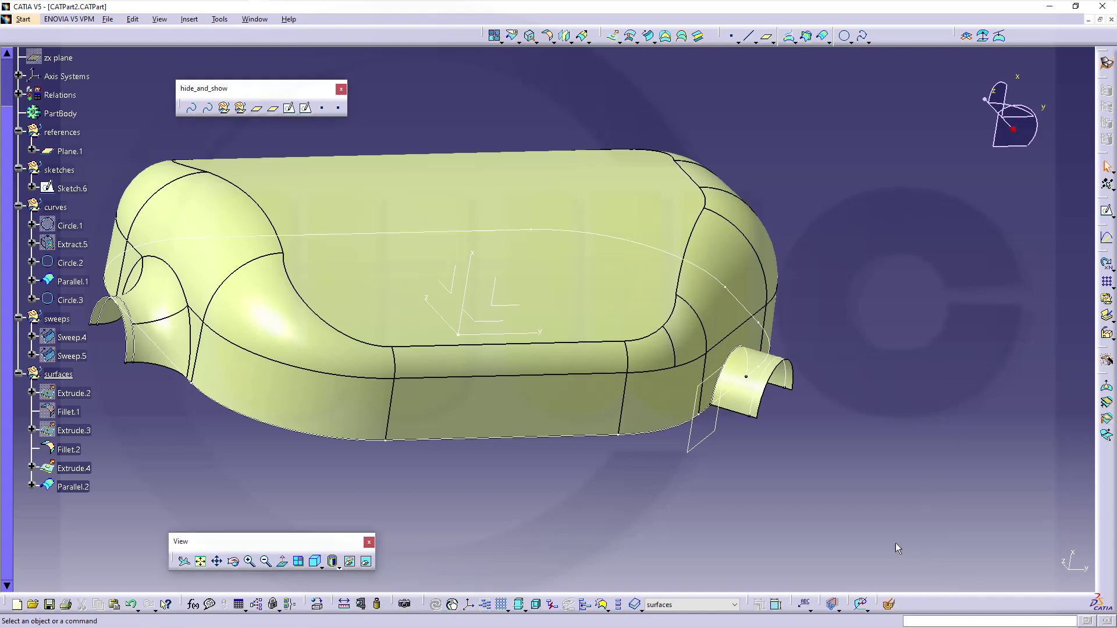
# Move the new parallel curve from the surfaces set into the curves set.
pyautogui.moveTo(896, 542); pyautogui.dragTo(442, 349, button='middle')
pyautogui.moveTo(173, 383); pyautogui.dragTo(387, 367, button='middle')
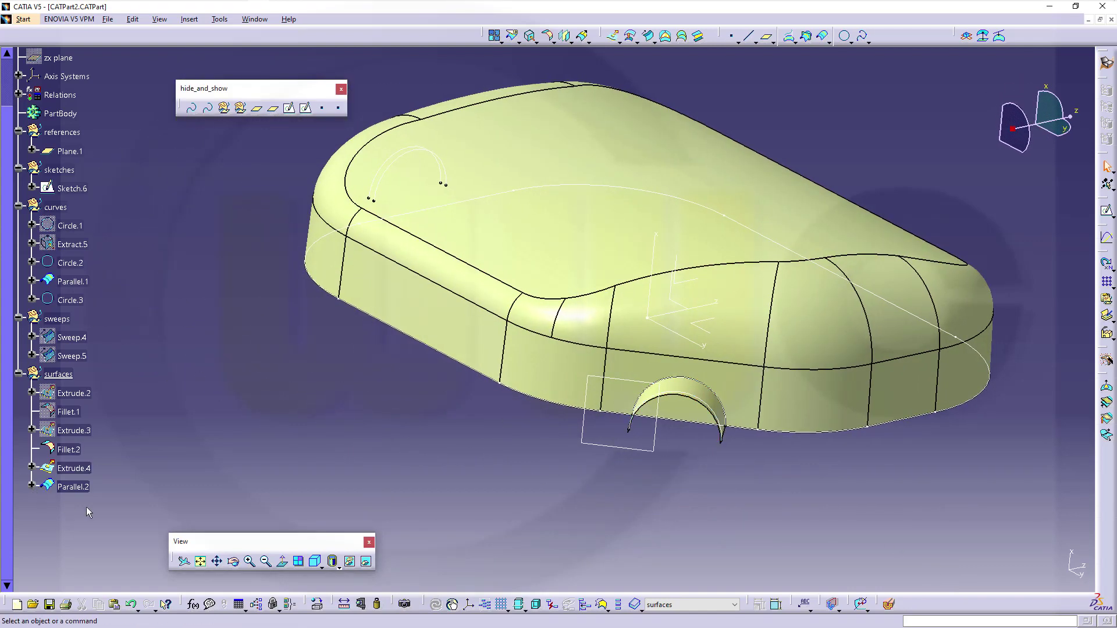
pyautogui.moveTo(78, 491); pyautogui.dragTo(128, 242)
pyautogui.moveTo(703, 464); pyautogui.dragTo(522, 526, button='middle')
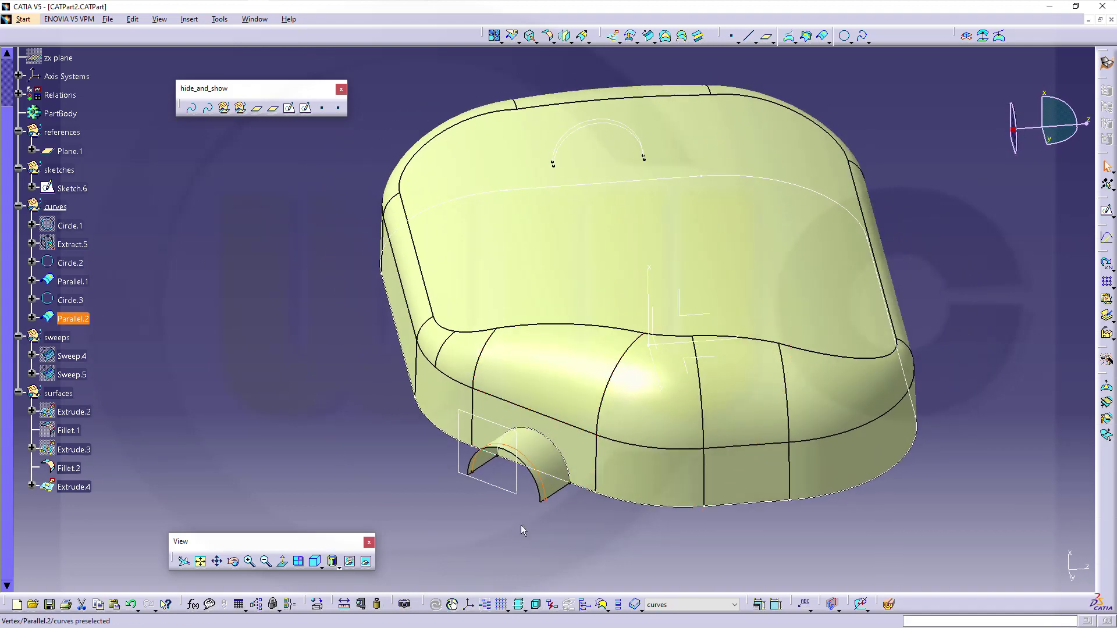
pyautogui.click(573, 505)
# Set up a bitangent fillet between the filleted body and the new stub, using the stub's parallel curve as hold curve and spine.
pyautogui.click(547, 36)
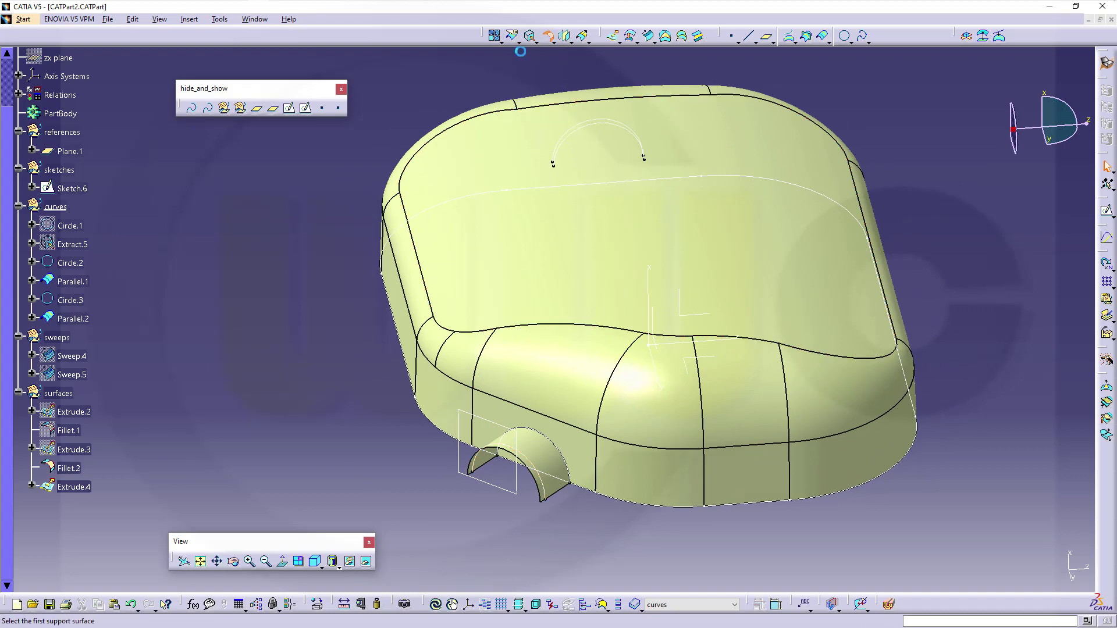
pyautogui.click(575, 449)
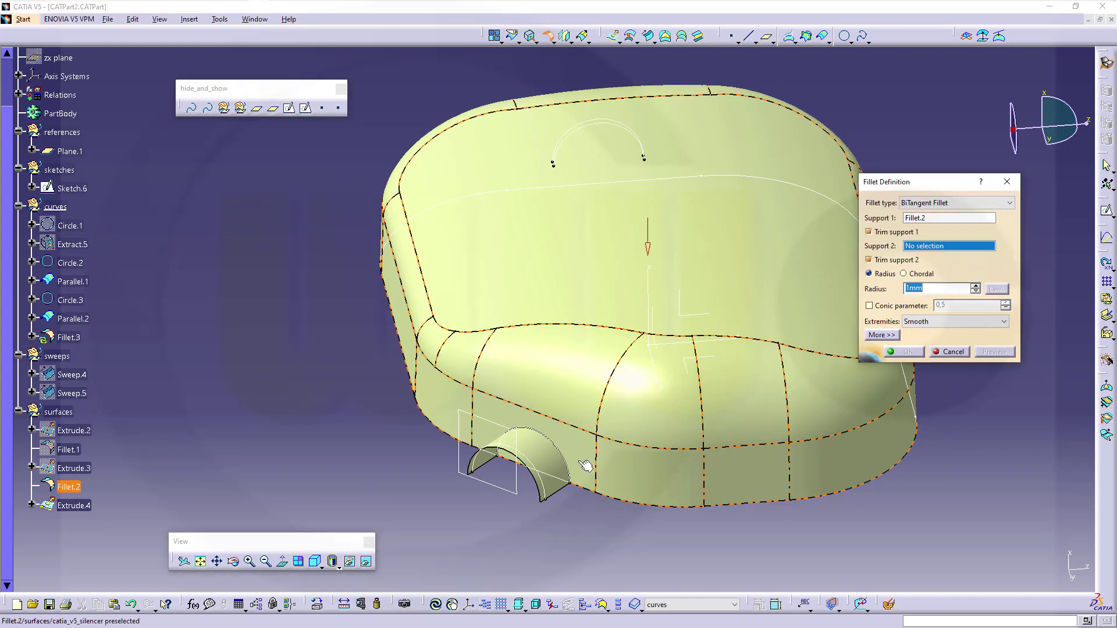
pyautogui.click(550, 466)
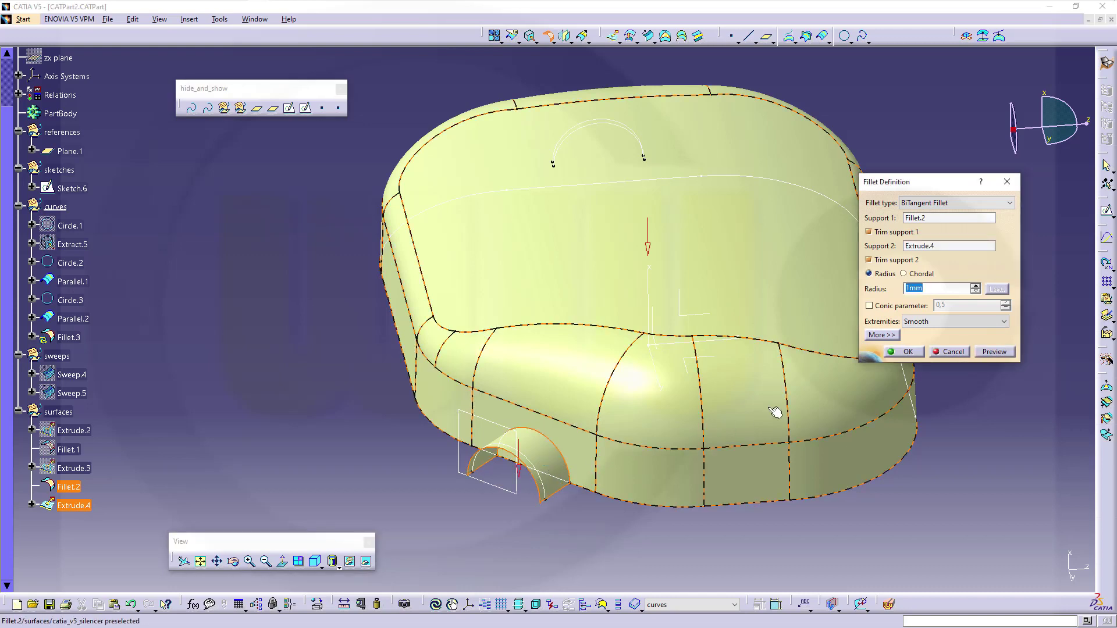
pyautogui.click(884, 338)
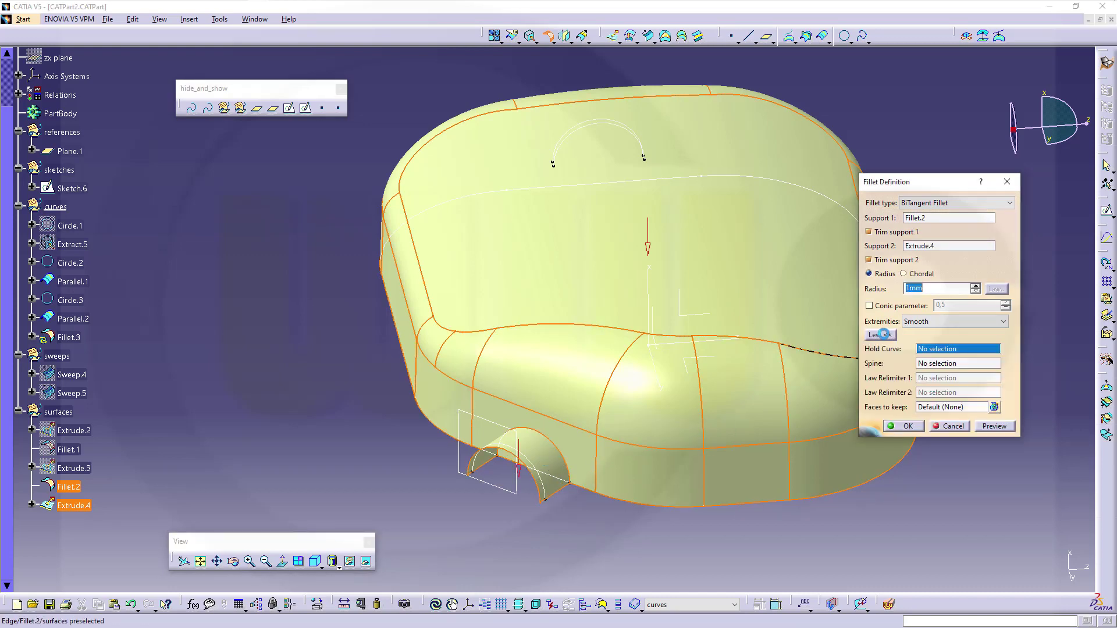
pyautogui.click(544, 489)
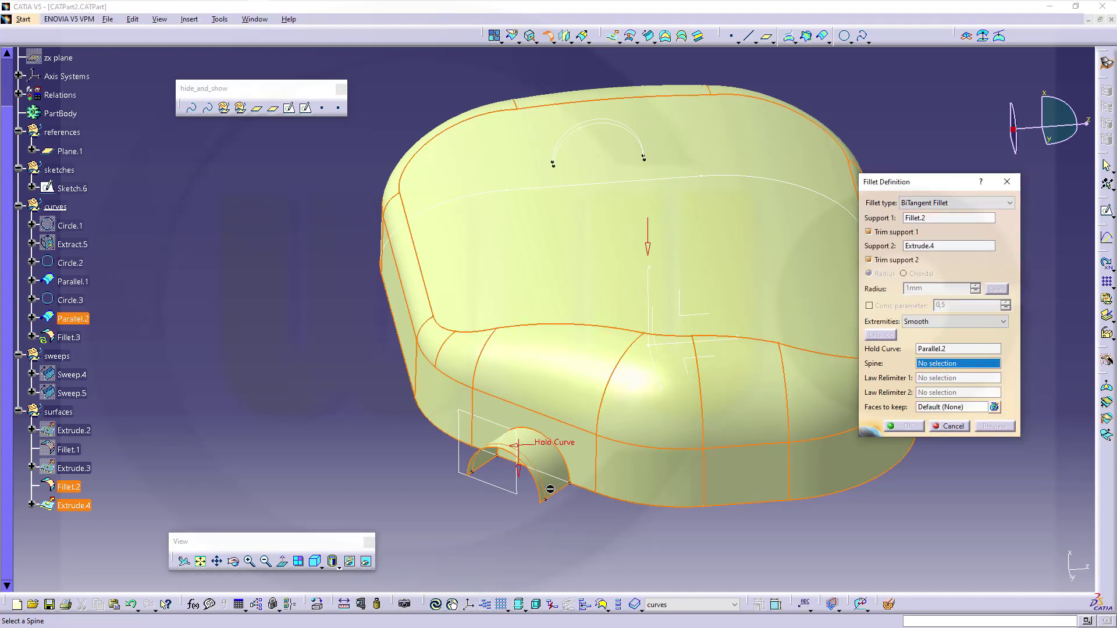
pyautogui.click(551, 489)
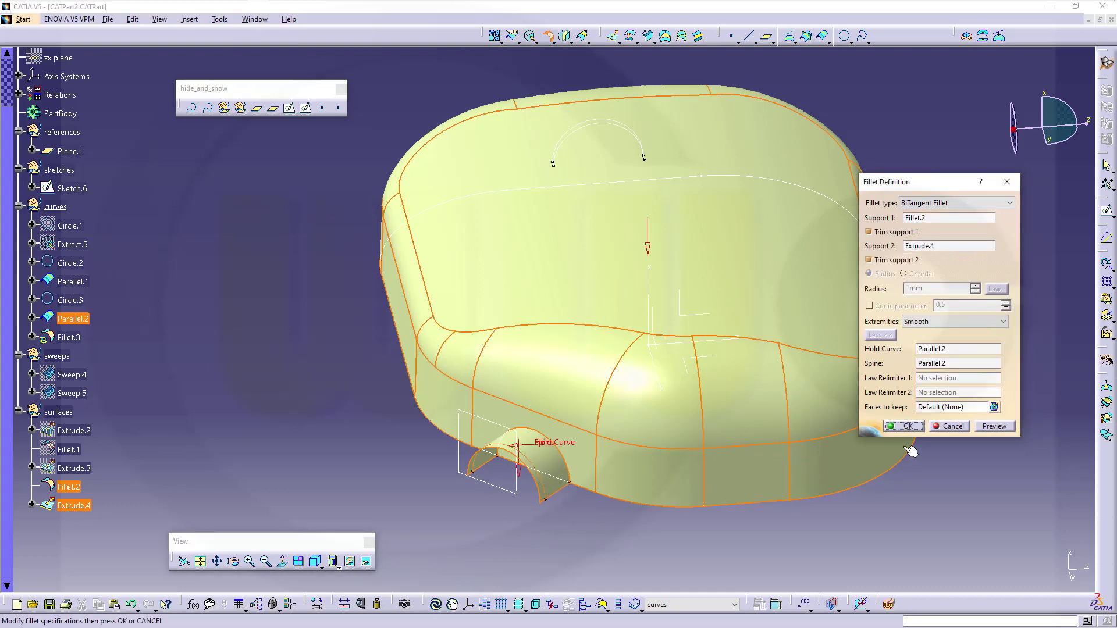
# Reverse the fillet directions on both the stub and the body, and create the blend.
pyautogui.moveTo(796, 429); pyautogui.dragTo(506, 459, button='middle')
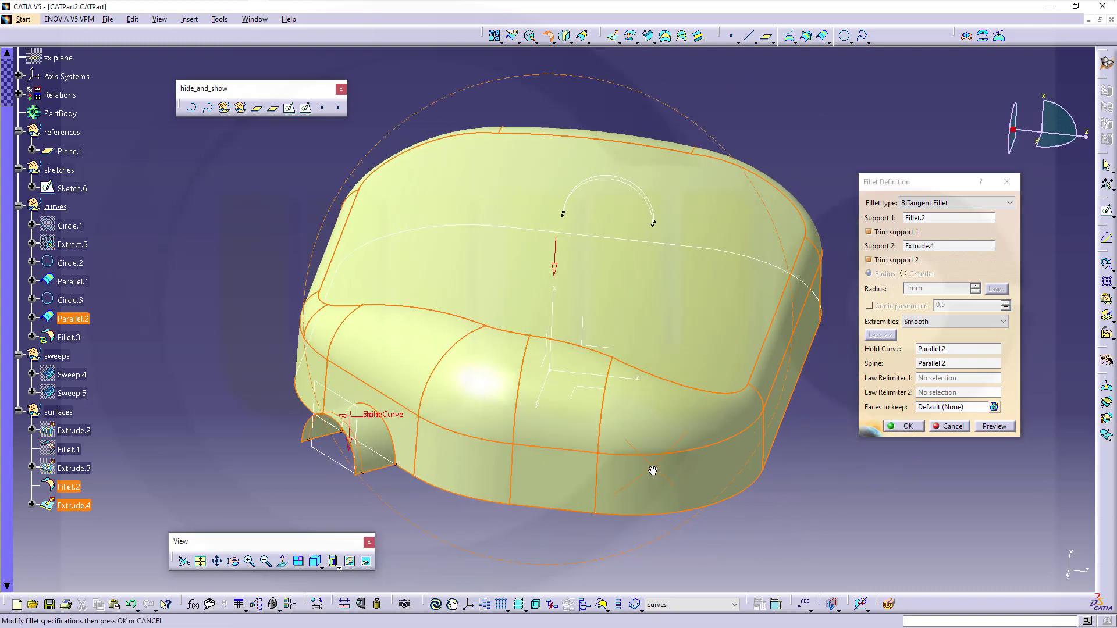
pyautogui.click(350, 457)
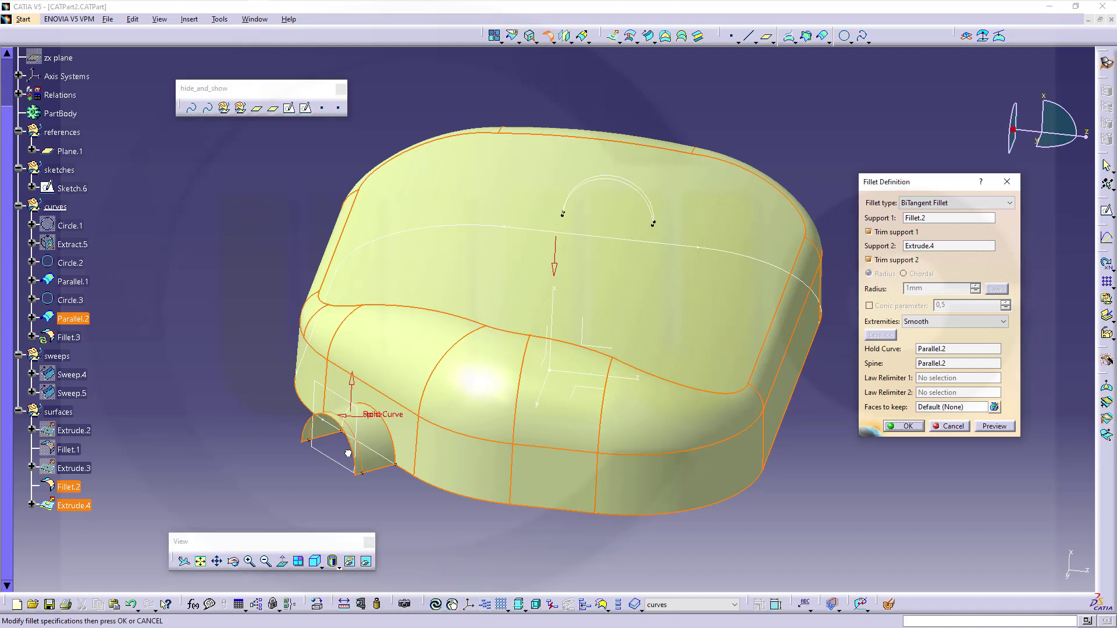
pyautogui.click(556, 272)
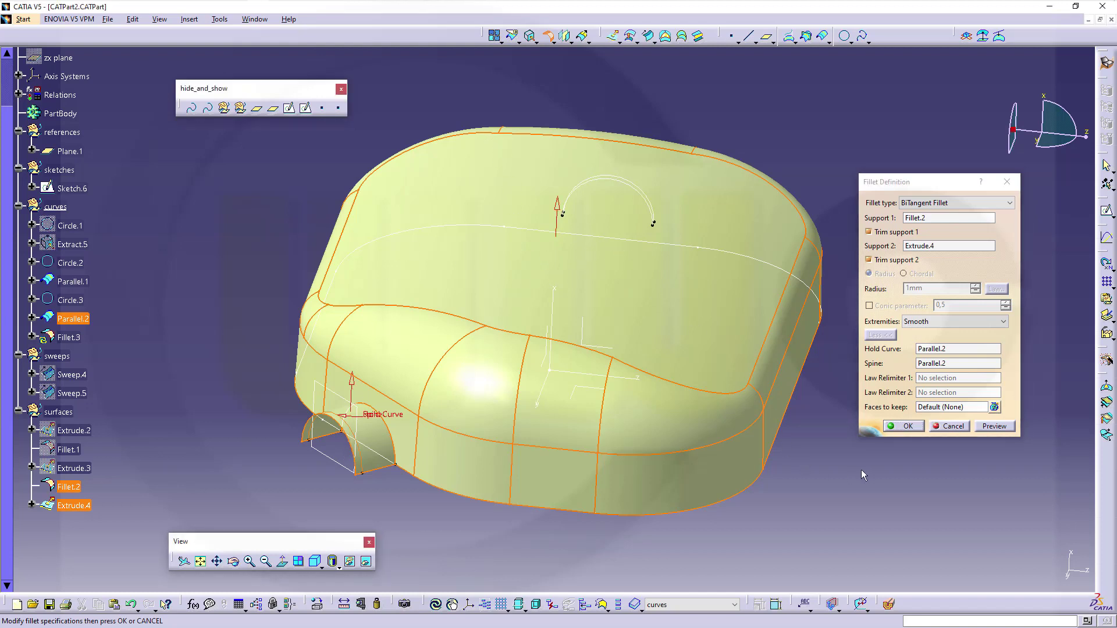
pyautogui.click(907, 426)
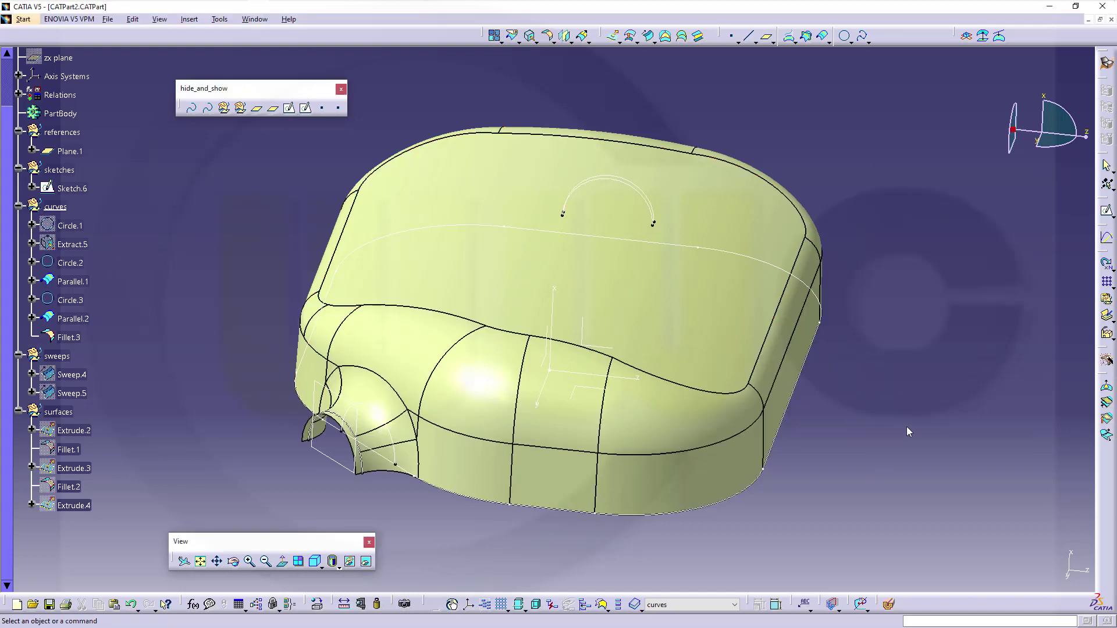
# Move the new stub fillet from the curves set into the surfaces set.
pyautogui.moveTo(611, 412); pyautogui.dragTo(242, 347, button='middle')
pyautogui.click(69, 337)
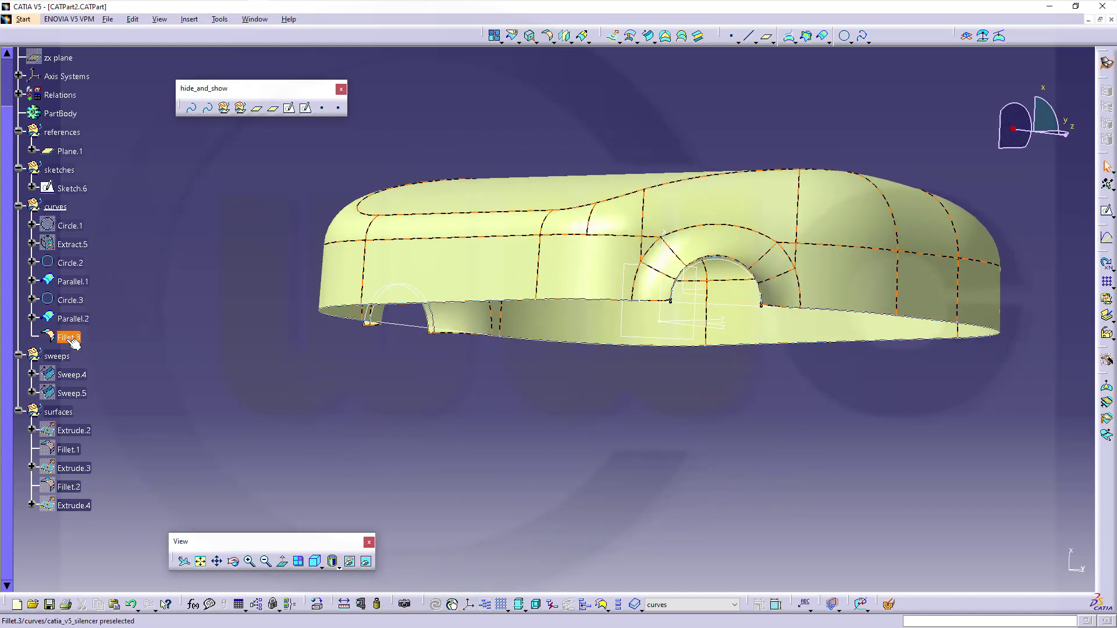
pyautogui.moveTo(68, 338); pyautogui.dragTo(65, 413)
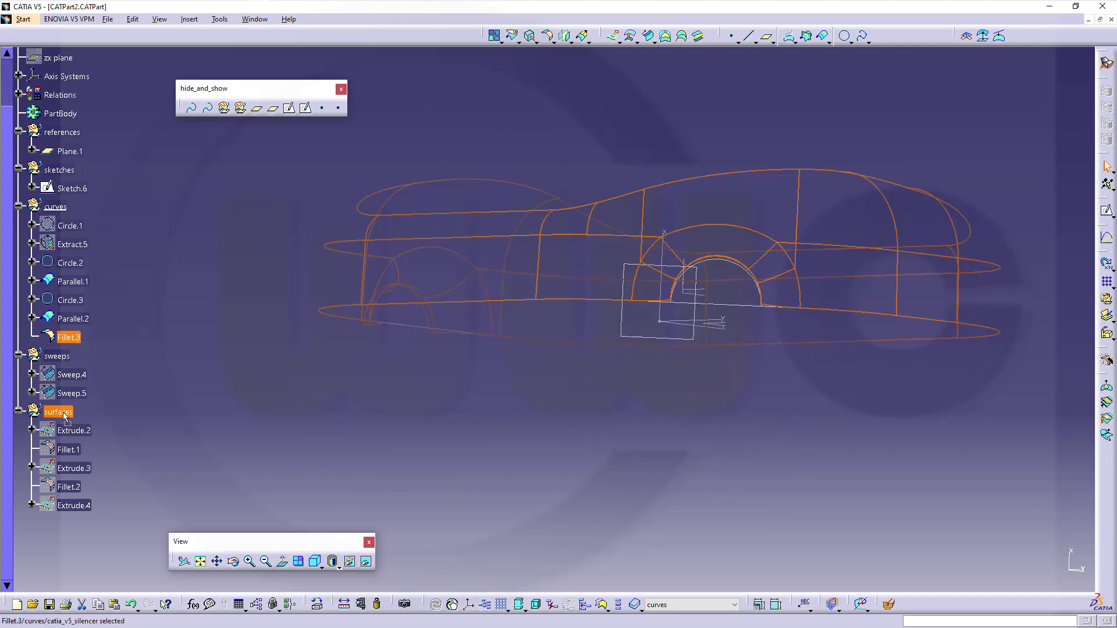
pyautogui.moveTo(145, 399)
pyautogui.mouseDown(button='middle')
pyautogui.moveTo(264, 379)
pyautogui.moveTo(171, 271)
pyautogui.mouseUp(button='middle')
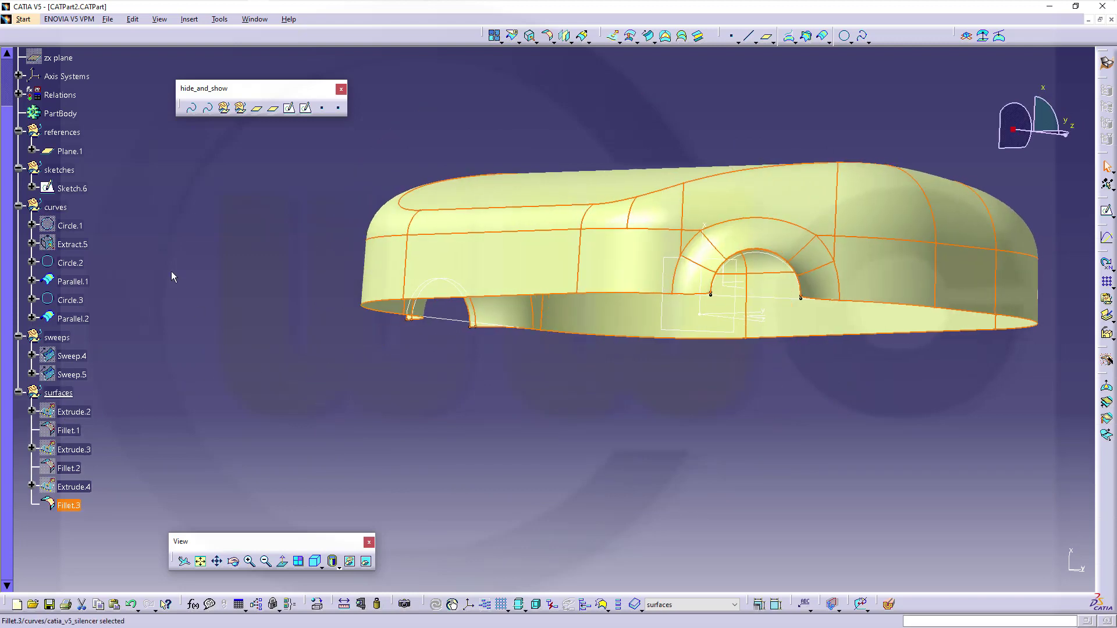
# Hide the curves and sketches geometrical sets.
pyautogui.click(61, 209)
pyautogui.rightClick(61, 210)
pyautogui.click(87, 241)
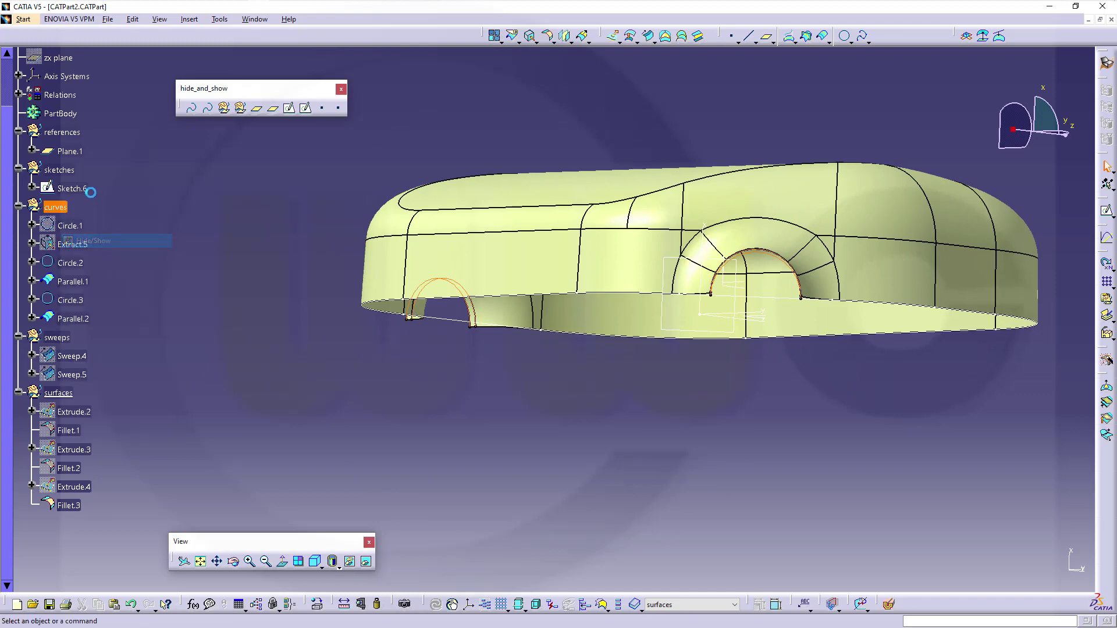
pyautogui.click(67, 169)
pyautogui.rightClick(67, 169)
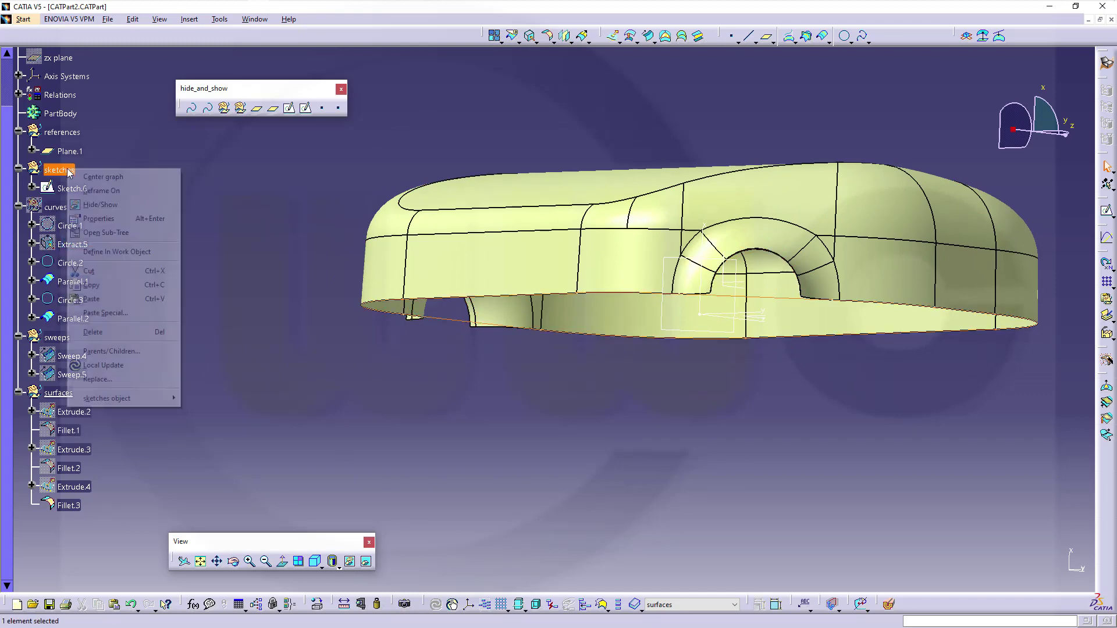
pyautogui.click(100, 205)
# Mirror the finished half body with both stubs about the yz plane at its open base using Symmetry.
pyautogui.moveTo(182, 360)
pyautogui.mouseDown(button='middle')
pyautogui.moveTo(619, 327)
pyautogui.moveTo(613, 389)
pyautogui.moveTo(711, 412)
pyautogui.moveTo(707, 348)
pyautogui.moveTo(666, 431)
pyautogui.moveTo(536, 369)
pyautogui.moveTo(510, 233)
pyautogui.mouseUp(button='middle')
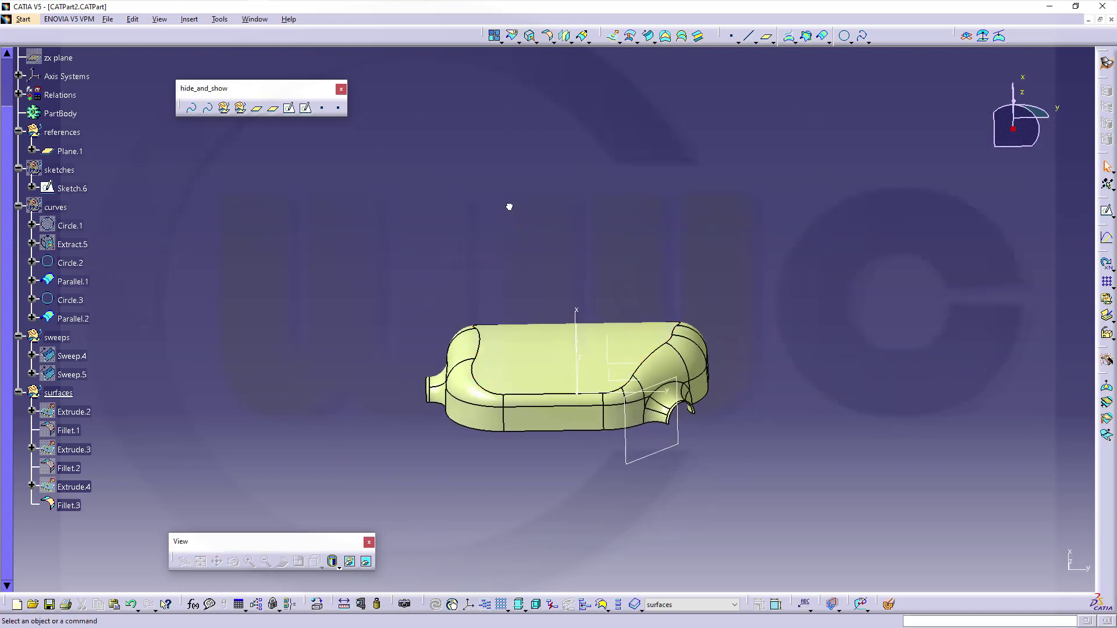
pyautogui.click(566, 37)
pyautogui.click(525, 347)
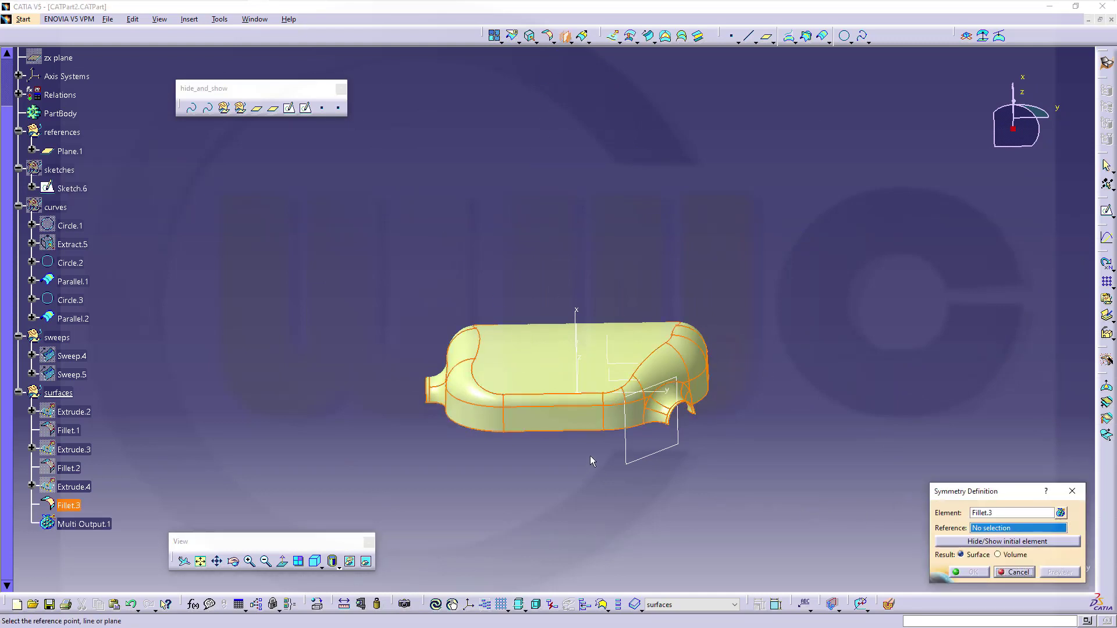
pyautogui.moveTo(590, 461); pyautogui.dragTo(641, 389, button='middle')
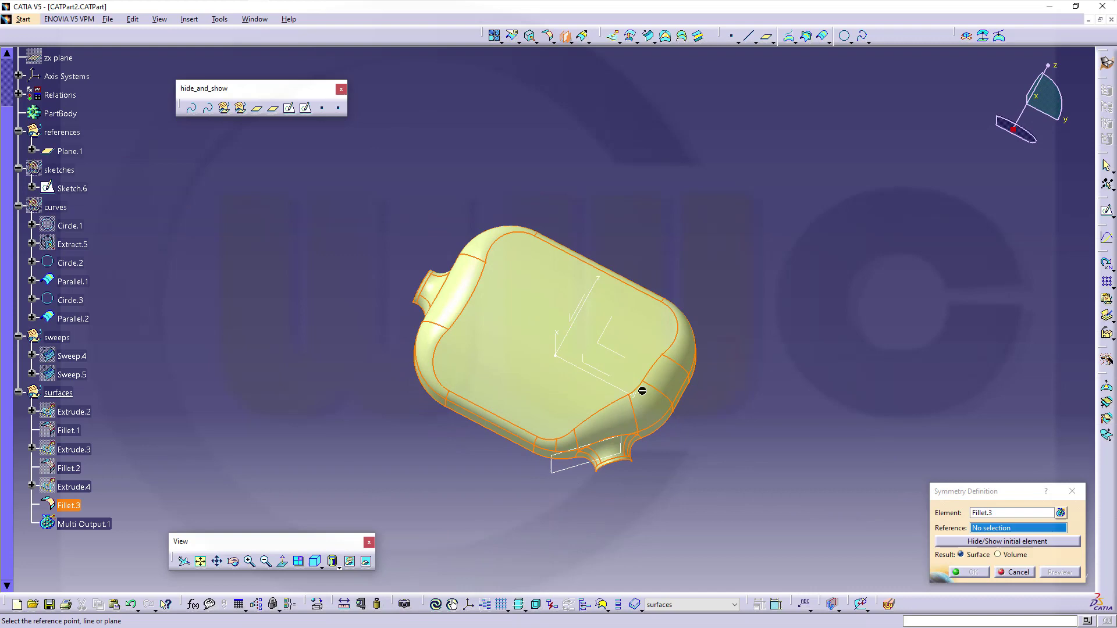
pyautogui.click(619, 355)
pyautogui.click(950, 572)
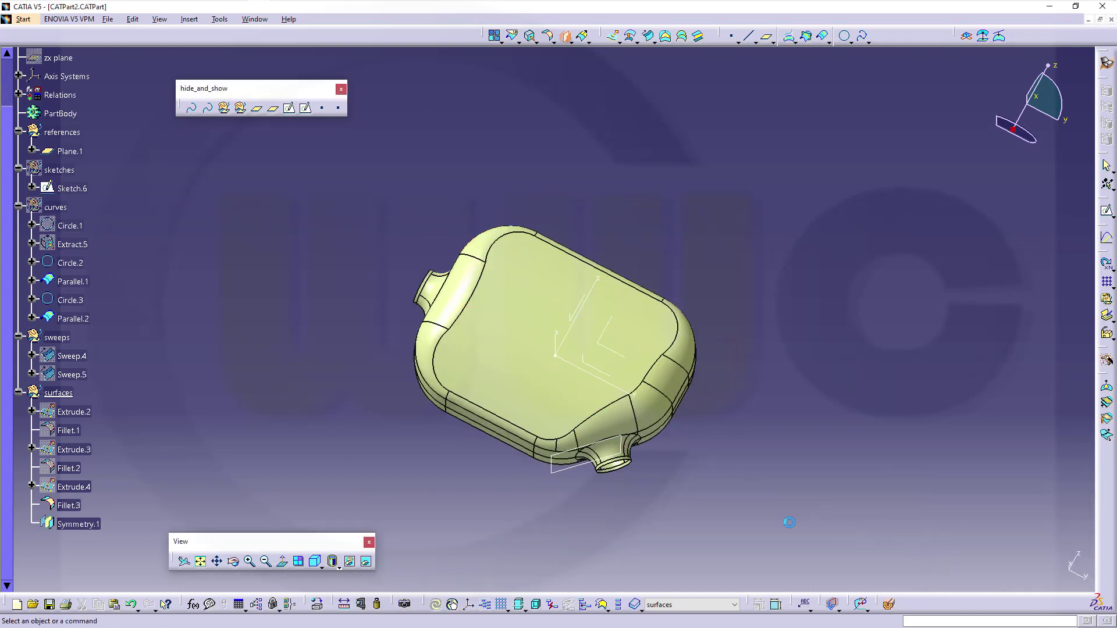
# Join the filleted half body and its mirrored copy into one surface, keeping the 0.001 mm merging distance.
pyautogui.moveTo(587, 367); pyautogui.dragTo(727, 436, button='middle')
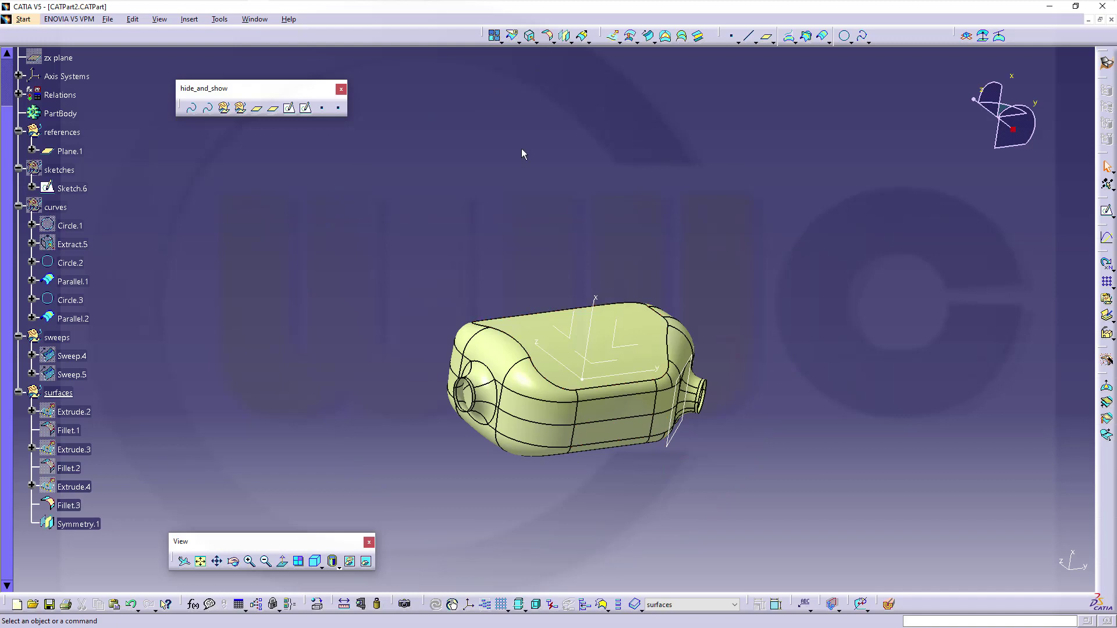
pyautogui.click(495, 35)
pyautogui.click(537, 336)
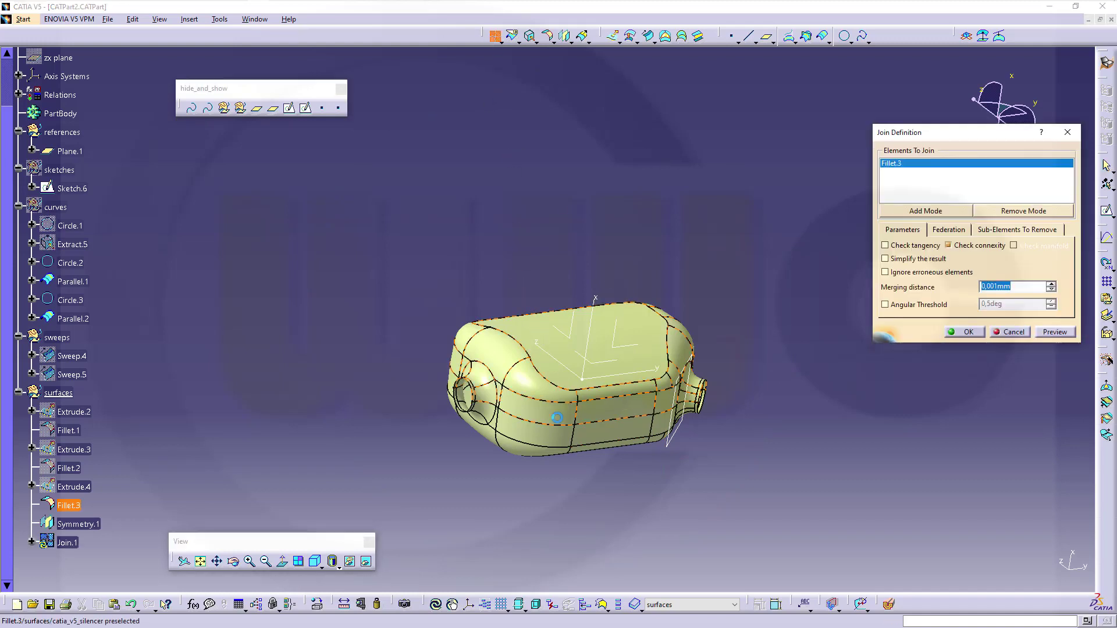
pyautogui.click(554, 447)
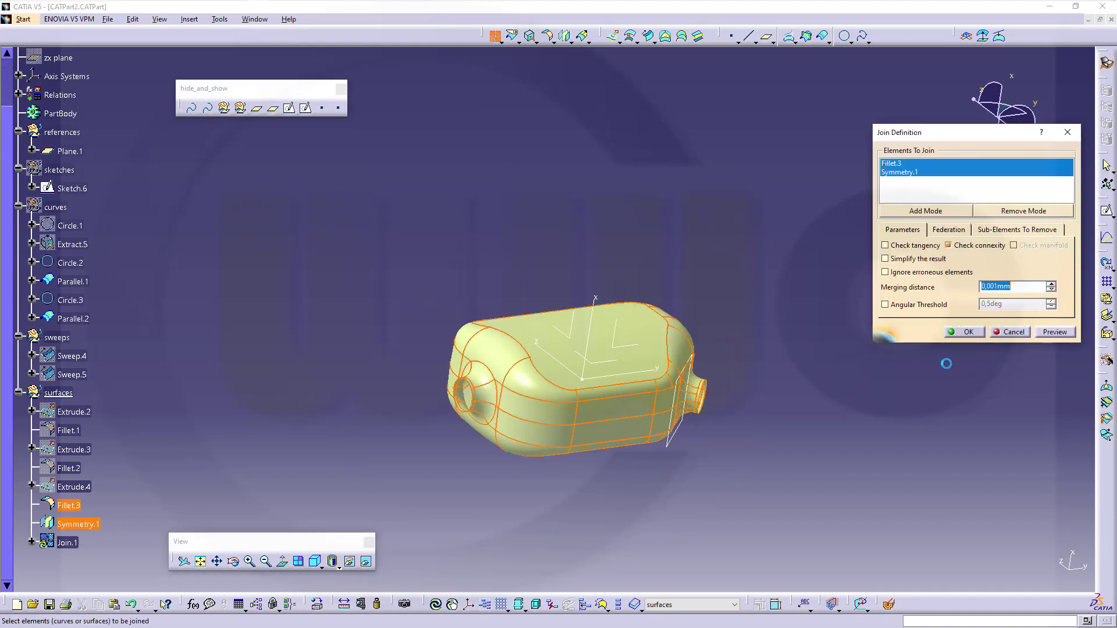
pyautogui.click(972, 335)
pyautogui.moveTo(925, 339); pyautogui.dragTo(635, 356, button='middle')
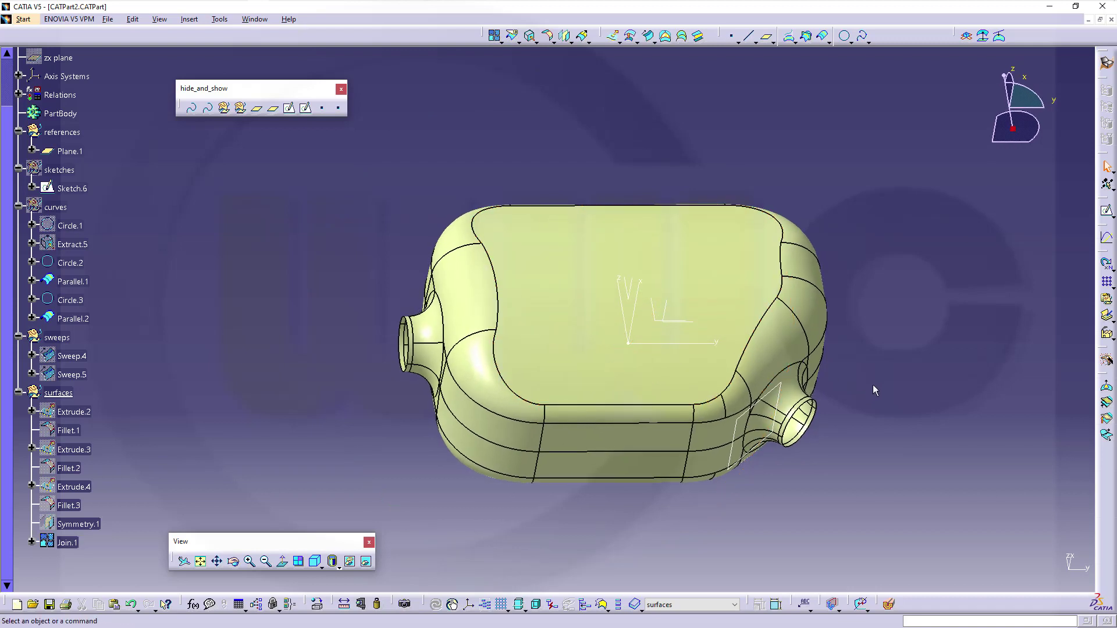